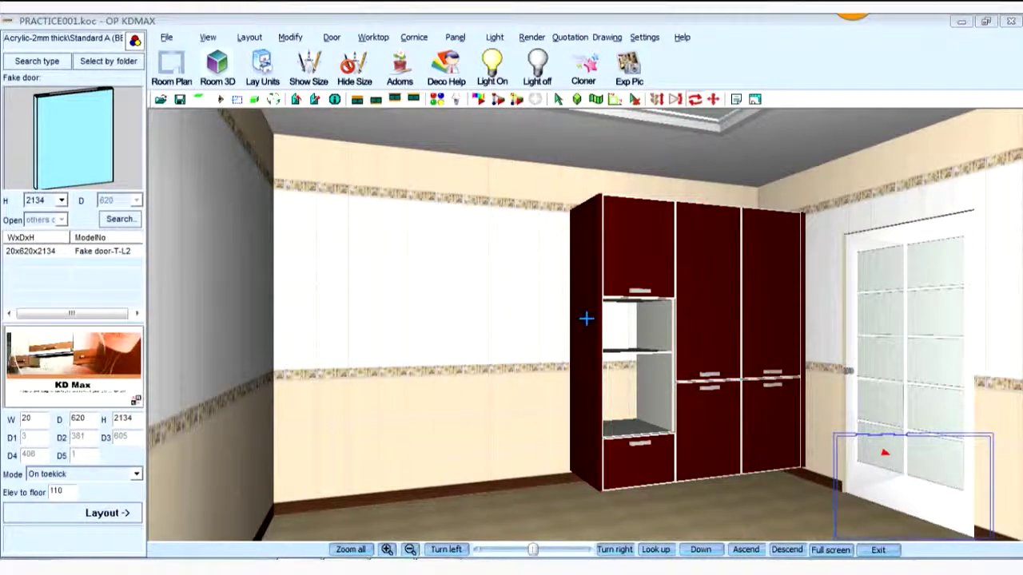
Bring up the AutoCAD drawing and pan across the base cabinet plan, including the right-hand cabinets
click(224, 543)
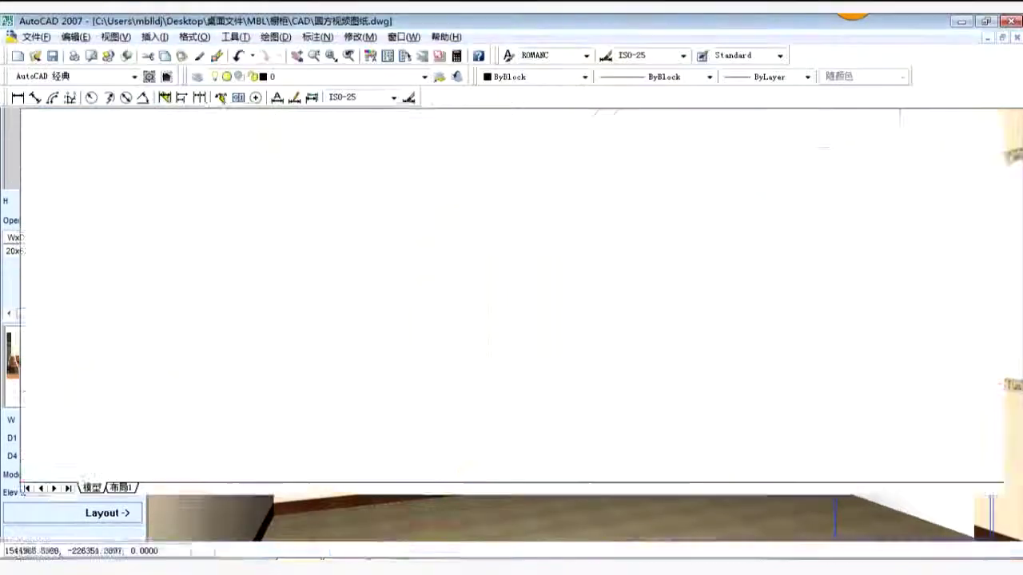
middle_drag(318, 288, 727, 288)
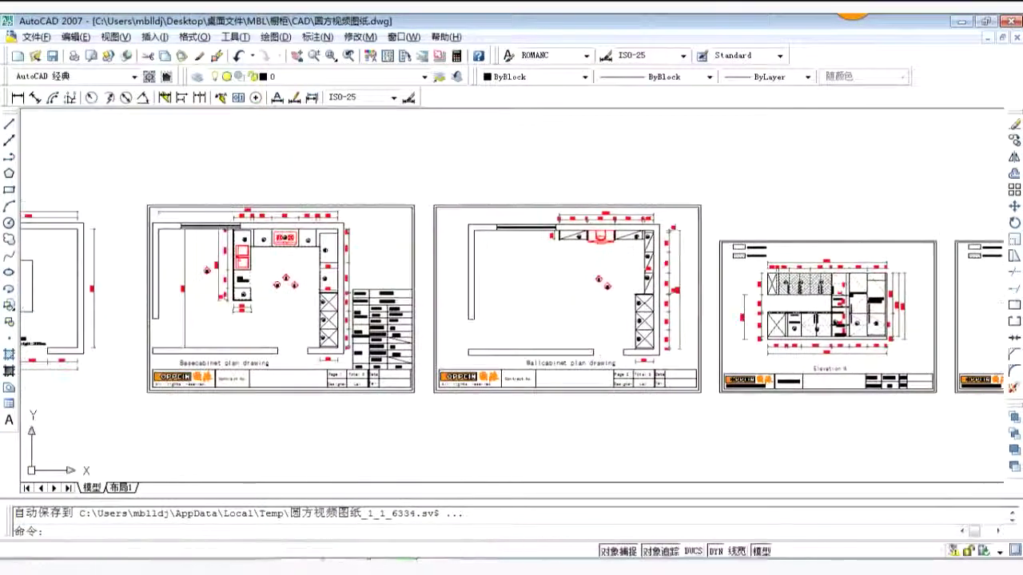
scroll(406, 255, up, 5)
middle_drag(406, 256, 450, 257)
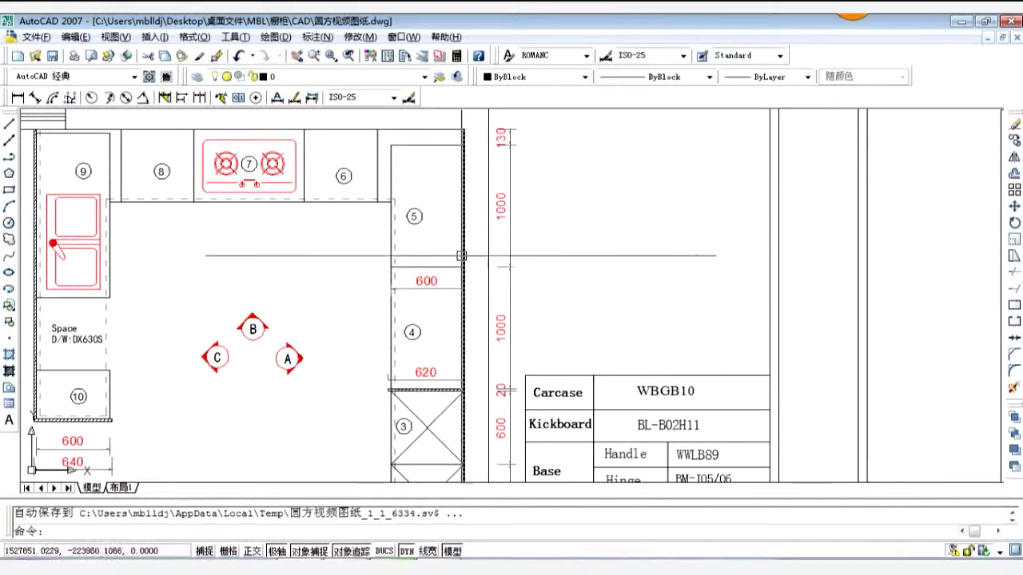
middle_drag(519, 322, 543, 327)
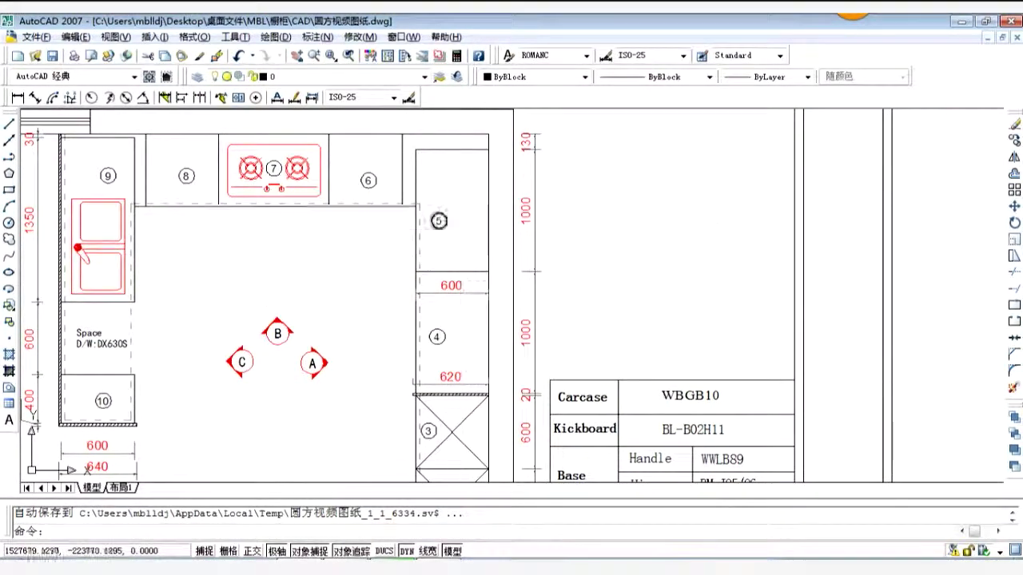
Zoom in and centre Elevation A to read its dimensions
scroll(516, 244, down, 6)
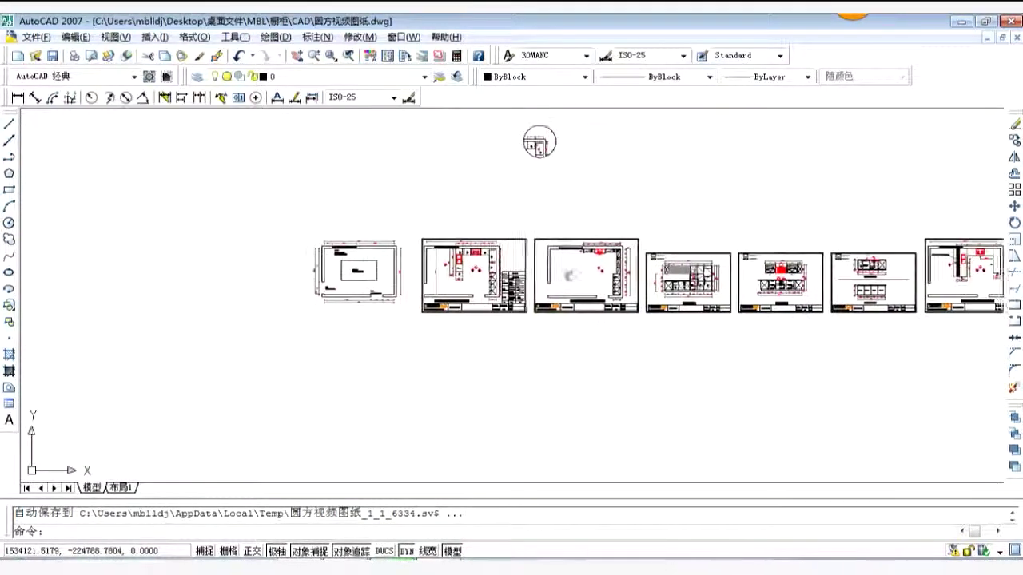
scroll(709, 275, up, 3)
scroll(577, 281, up, 3)
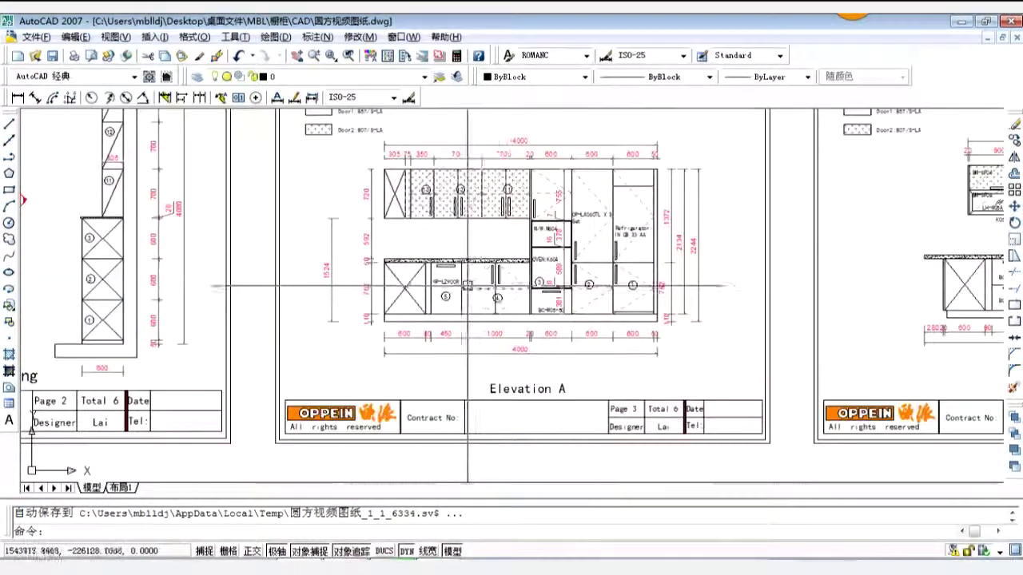
scroll(479, 286, up, 2)
middle_drag(480, 284, 477, 294)
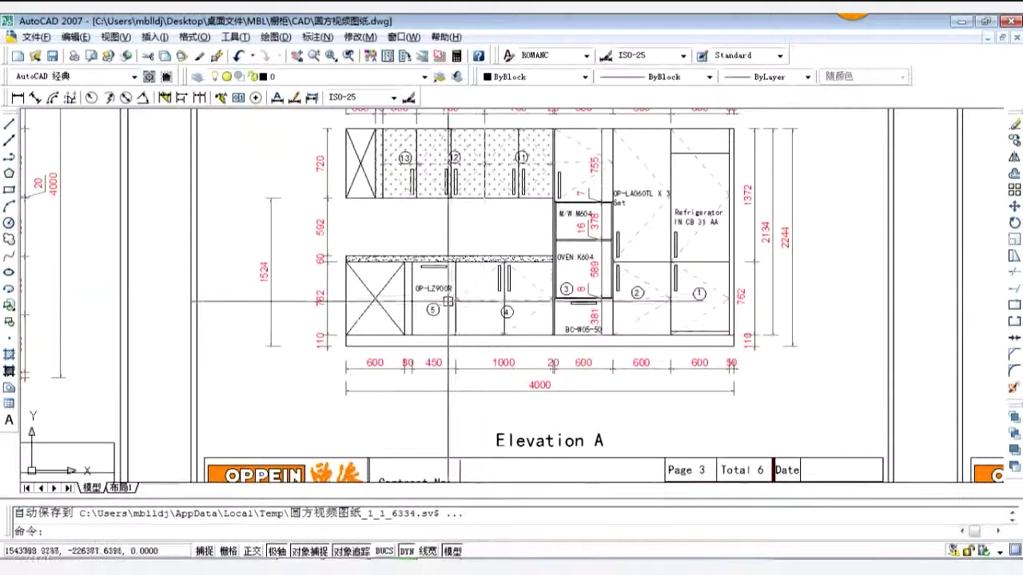
scroll(443, 356, up, 2)
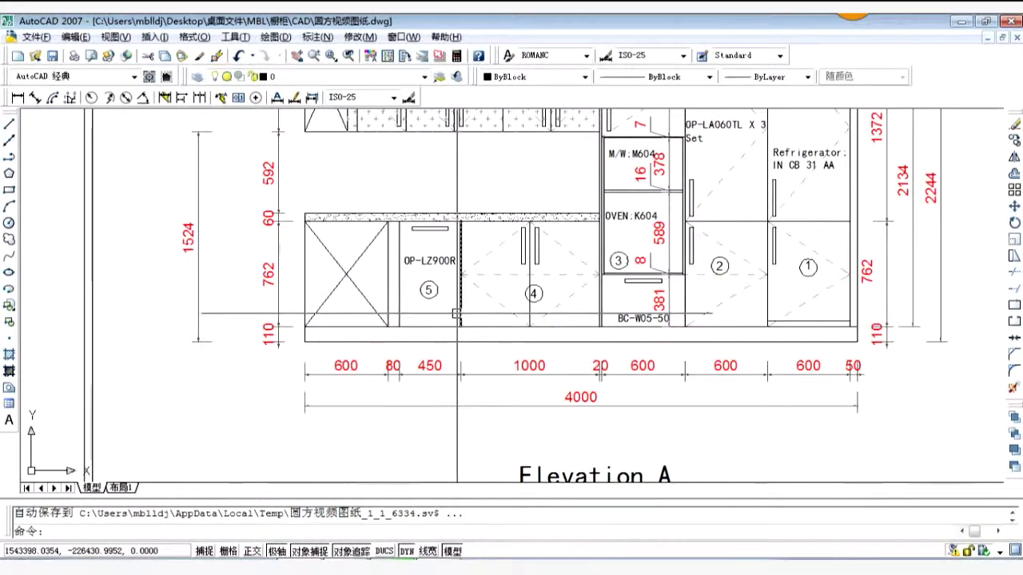
scroll(456, 317, down, 5)
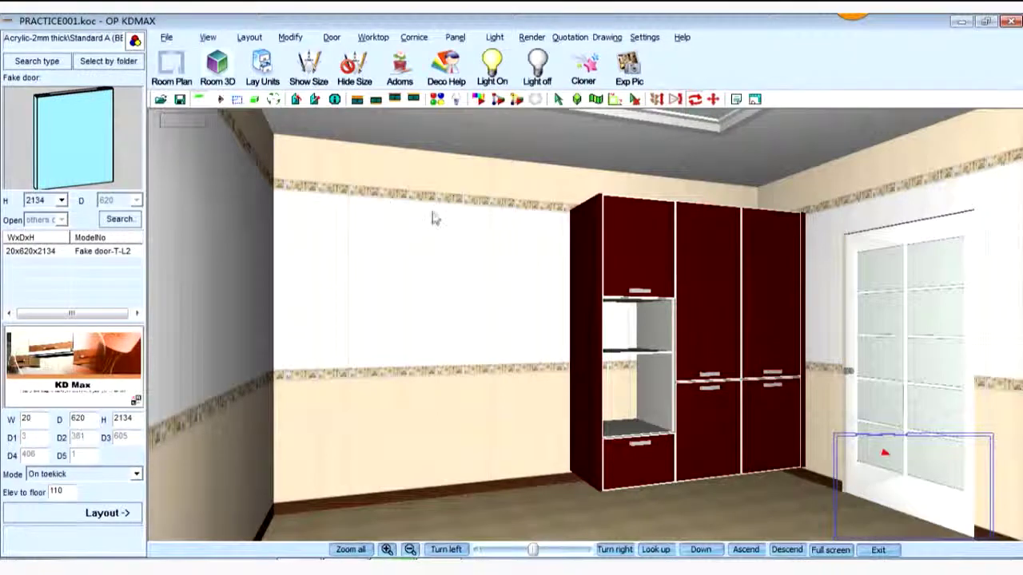
In top view, choose the Double door base from the Base cabinet > Door cabinet catalogue
key(Escape)
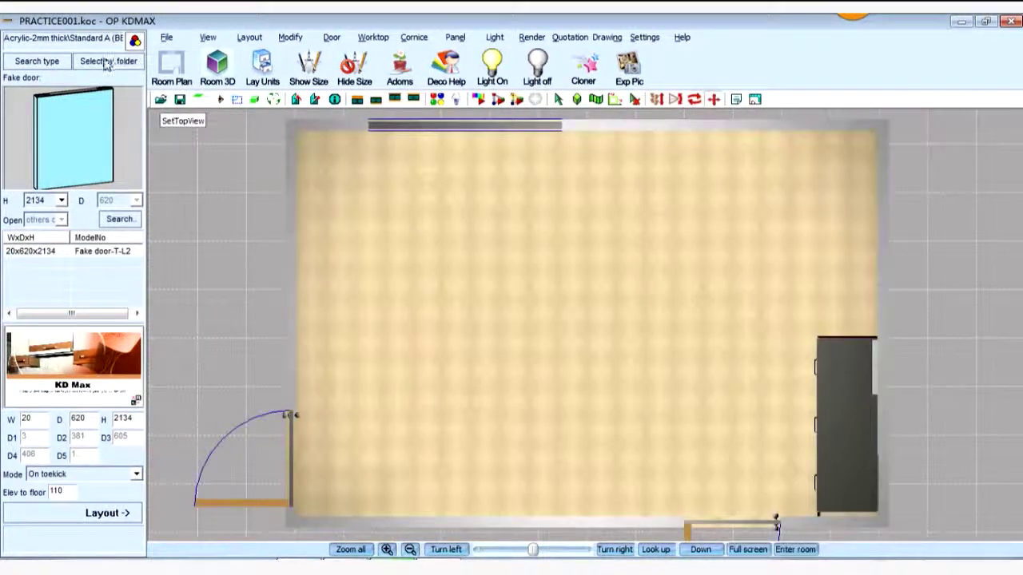
click(334, 125)
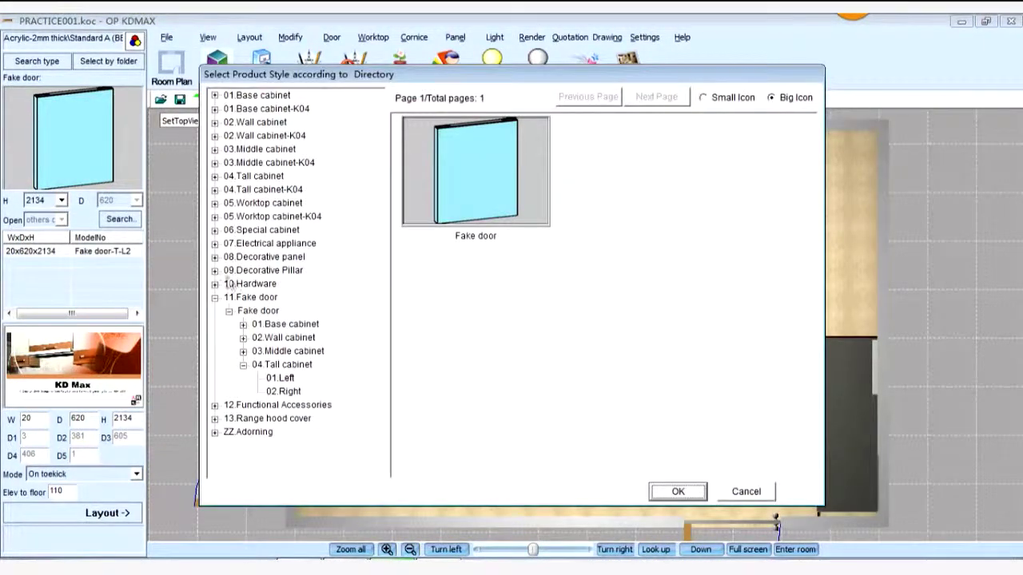
click(214, 298)
click(214, 95)
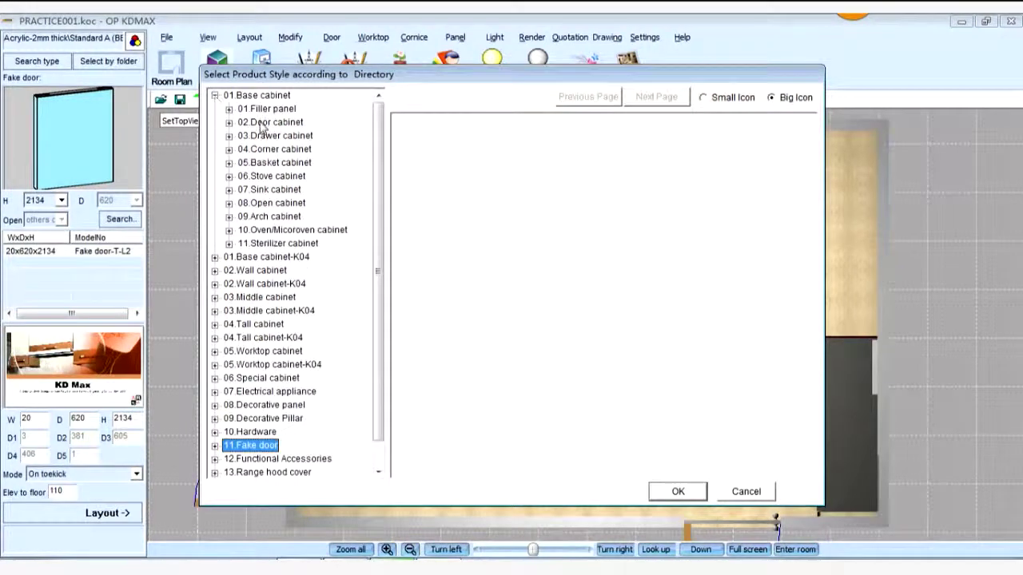
click(269, 122)
click(493, 321)
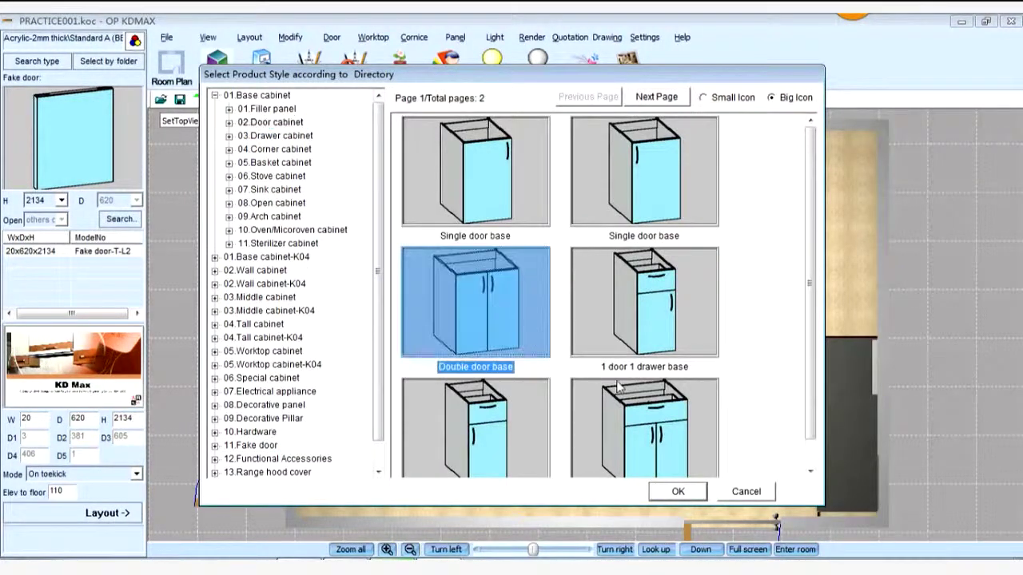
click(677, 492)
Set height 762 and depth 600, pick the 1000x600x762 model, and place it on the right wall
click(61, 200)
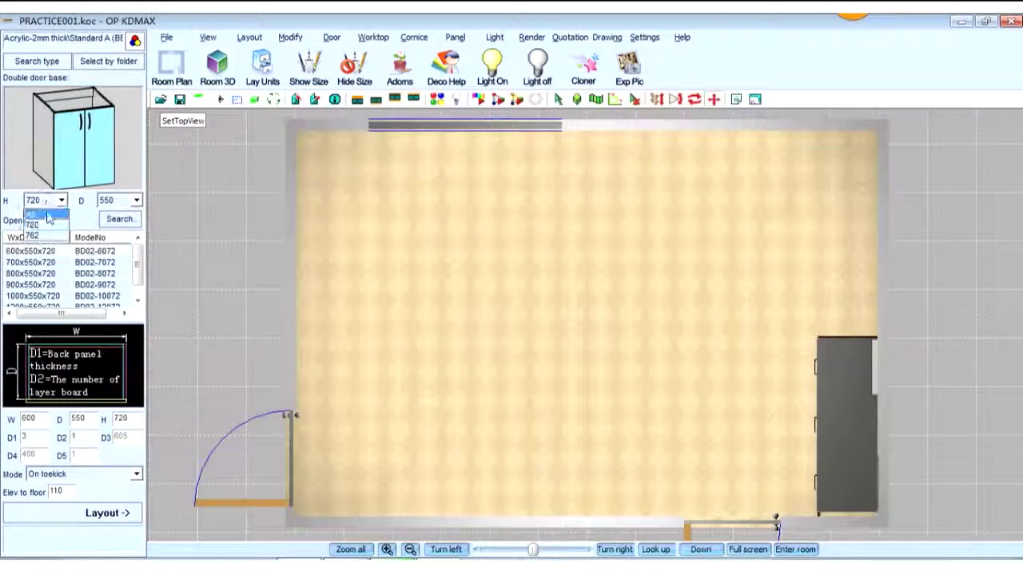
click(47, 237)
click(137, 201)
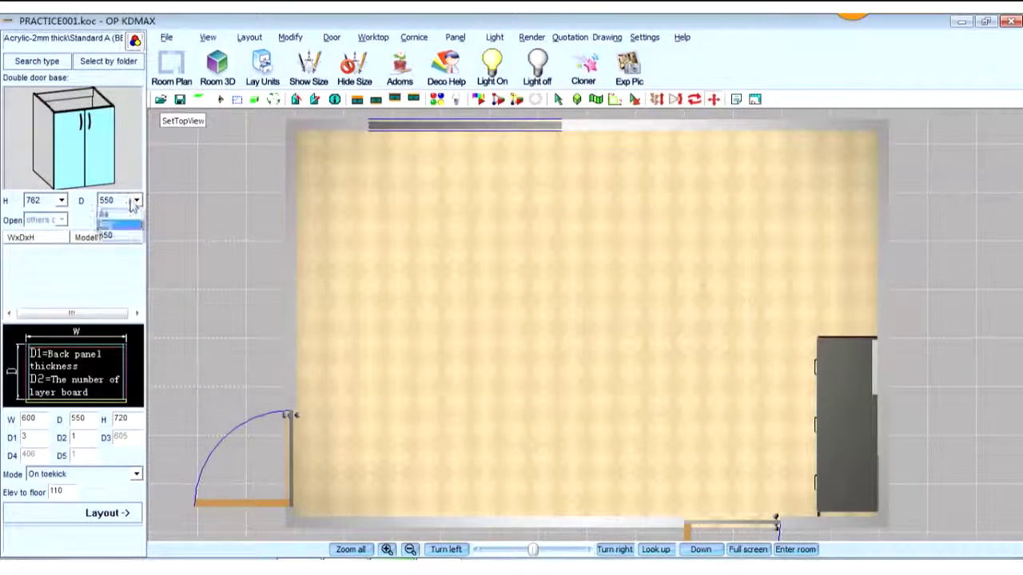
click(133, 230)
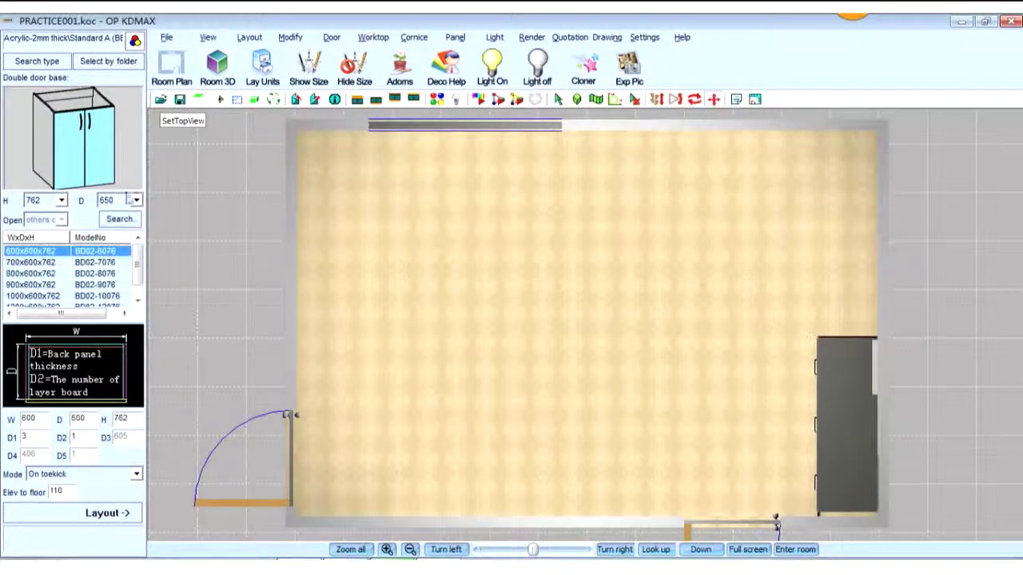
click(52, 297)
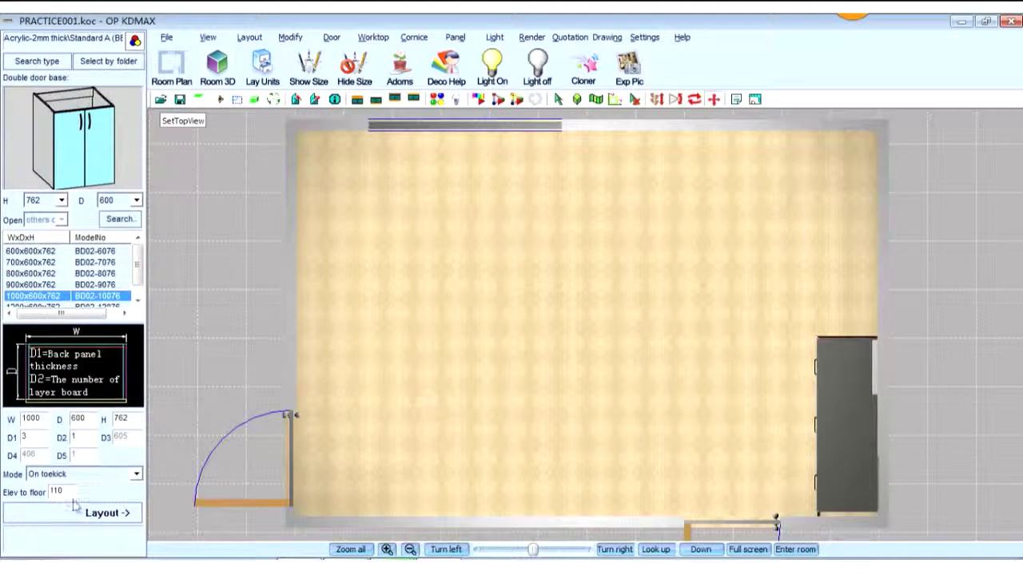
click(102, 513)
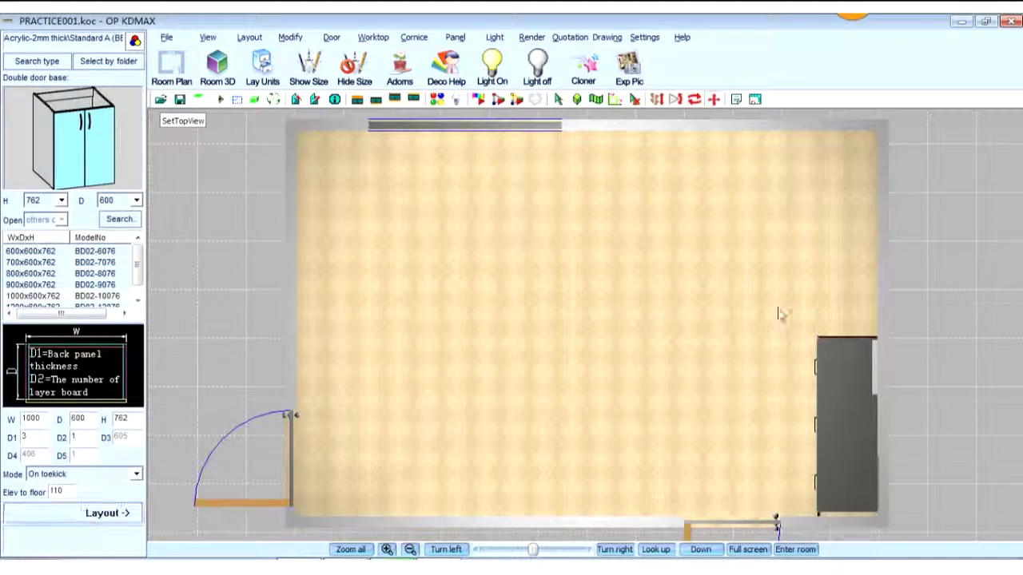
click(874, 336)
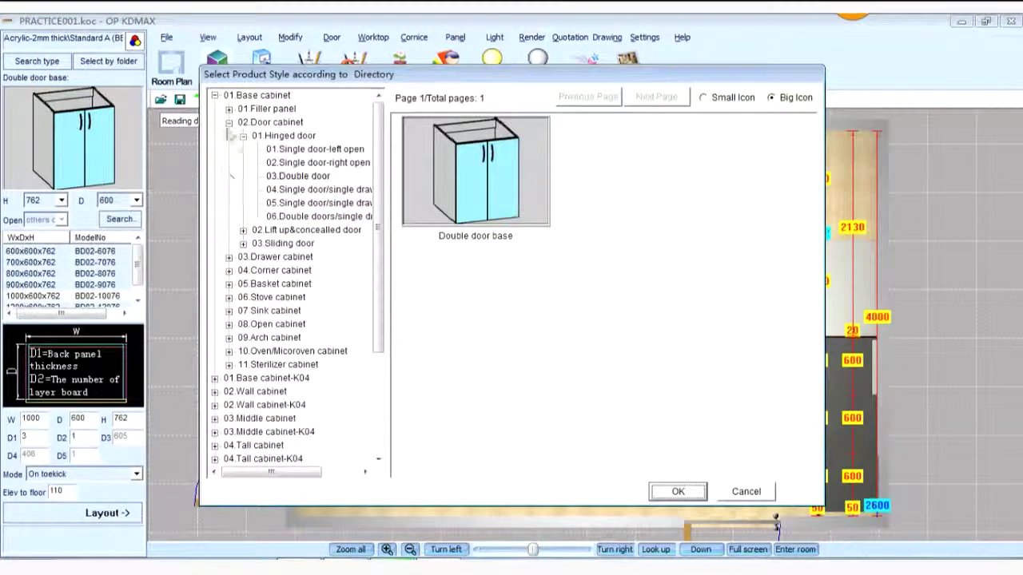
Choose the second Blind corner base style from the Basket cabinet category
click(229, 123)
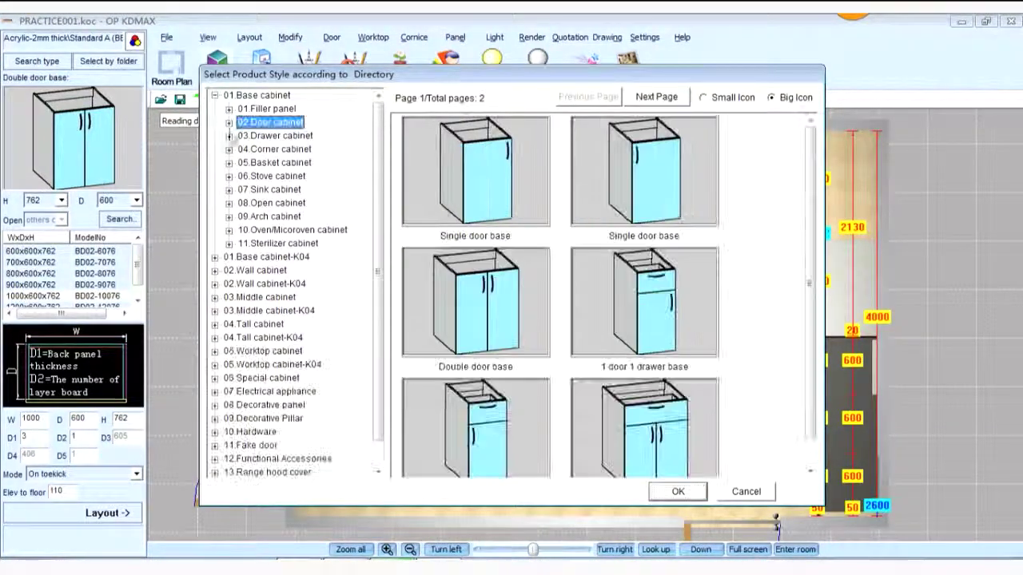
click(229, 163)
click(300, 246)
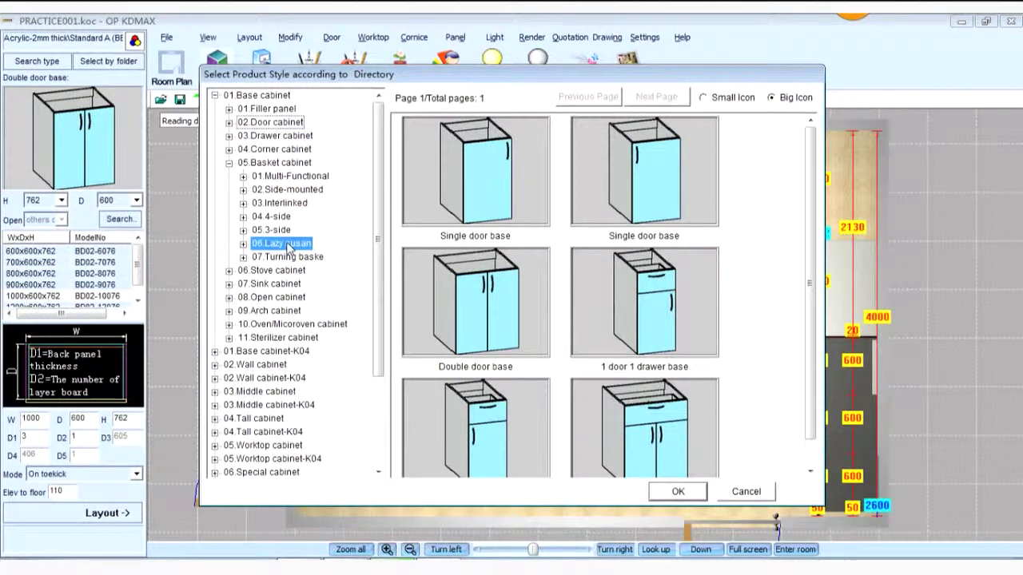
click(641, 186)
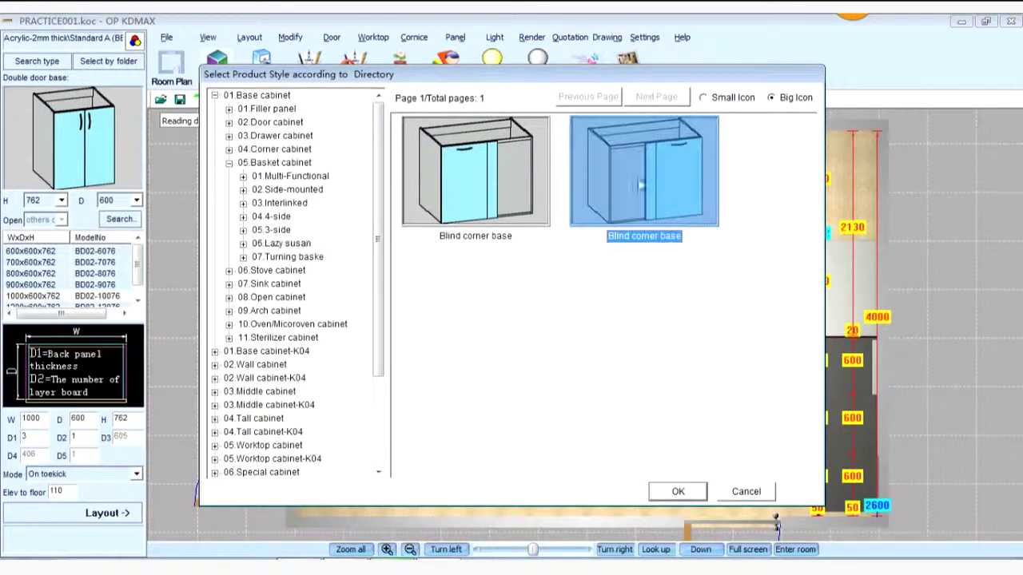
click(677, 491)
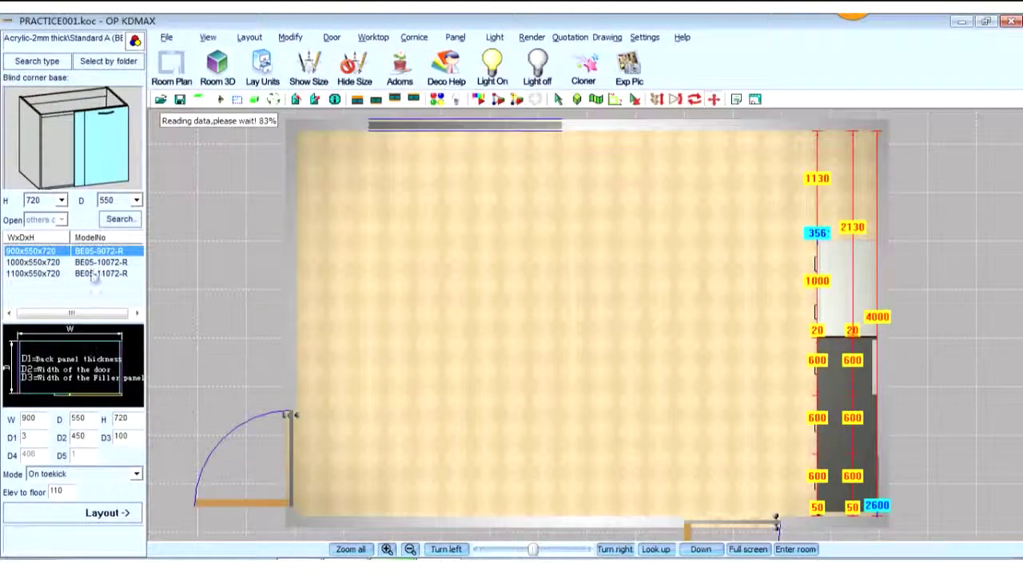
Set height 762, depth 600, pick 1000x600x762, then rotate and place it in the top corner
click(60, 199)
click(32, 224)
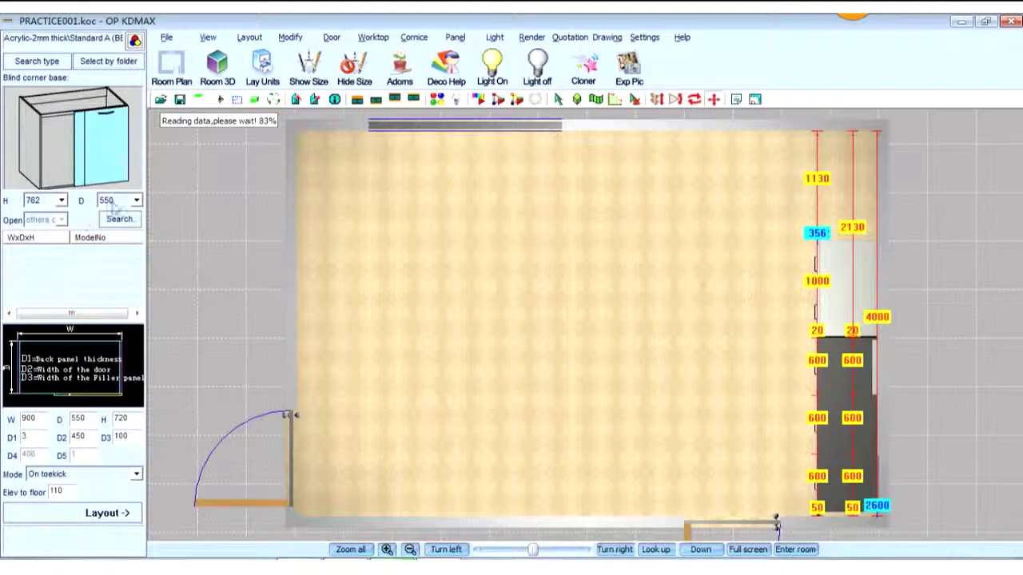
click(132, 200)
click(115, 237)
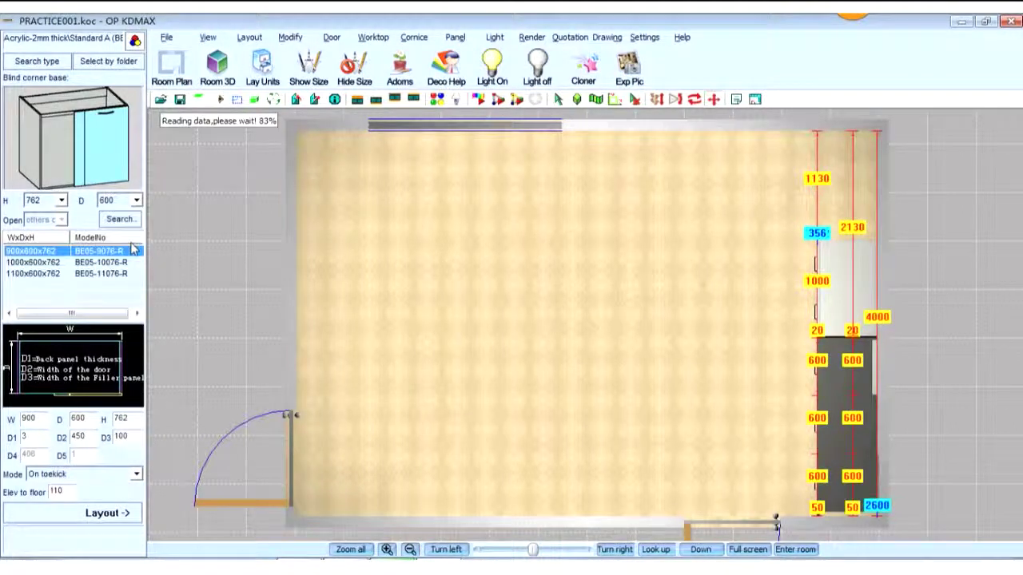
click(36, 262)
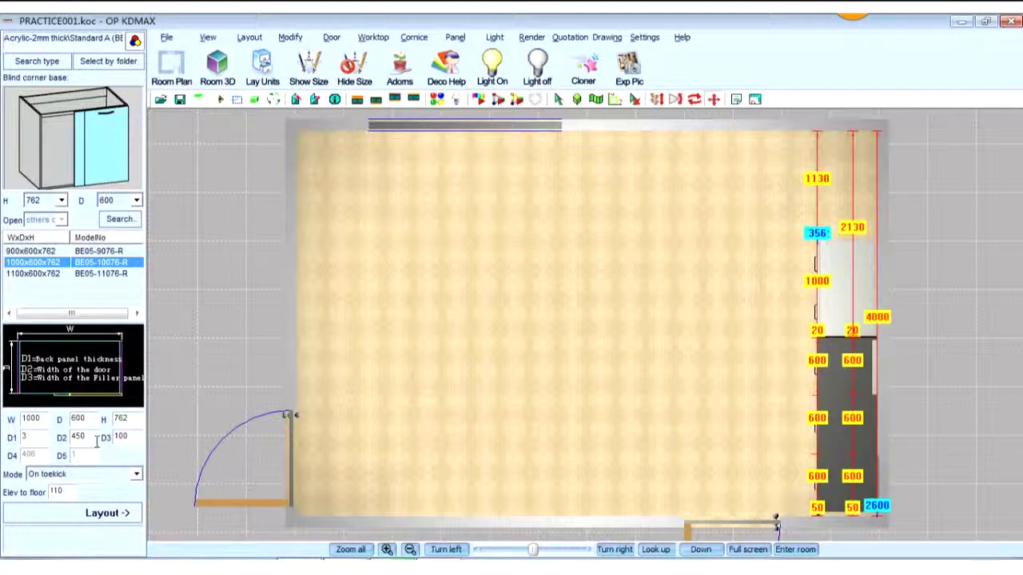
click(80, 516)
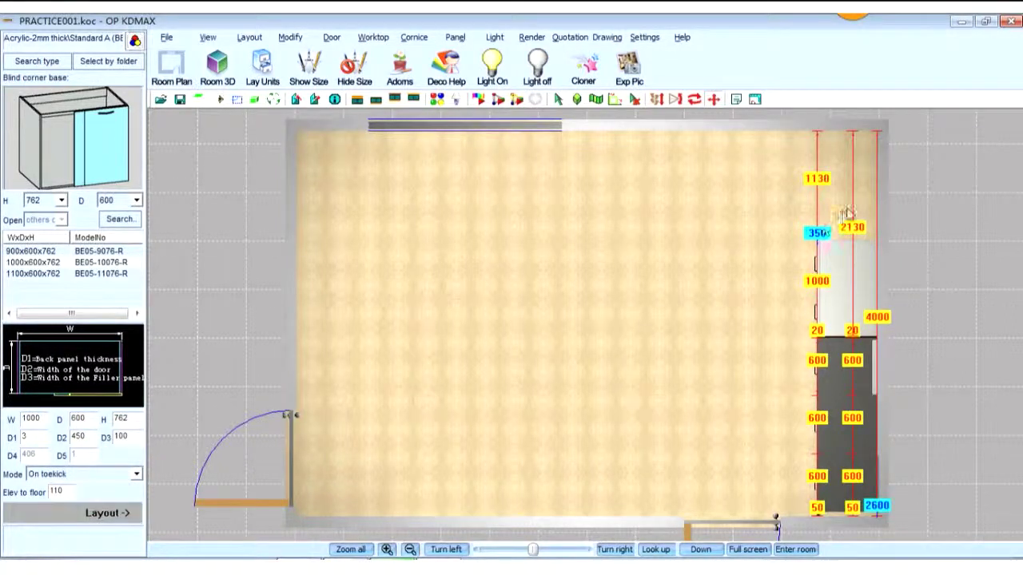
key(space)
click(848, 257)
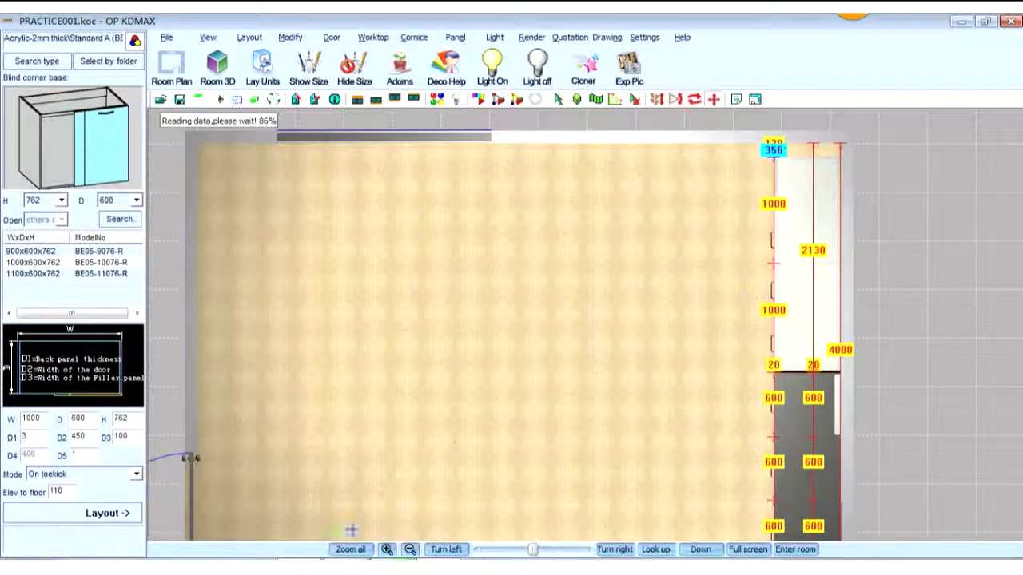
Switch to AutoCAD and pan the kitchen plan toward the corner cabinets
click(143, 497)
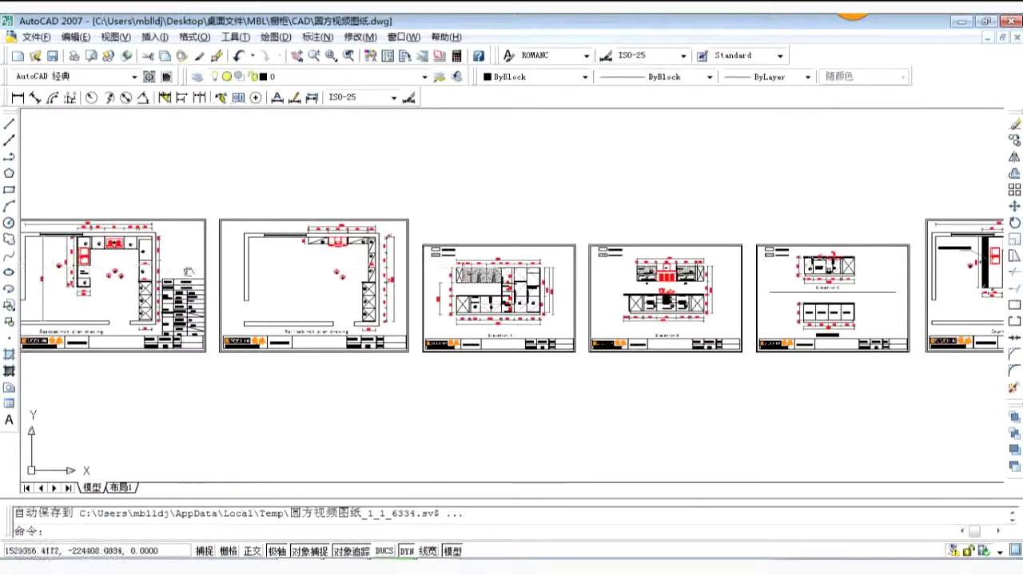
middle_drag(115, 262, 324, 249)
scroll(324, 249, up, 6)
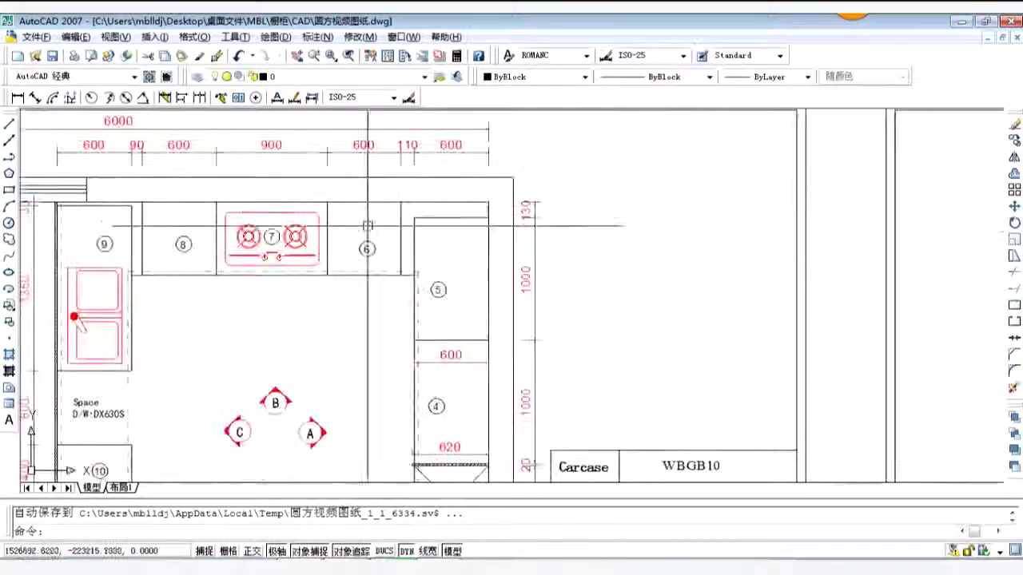
middle_drag(415, 277, 413, 294)
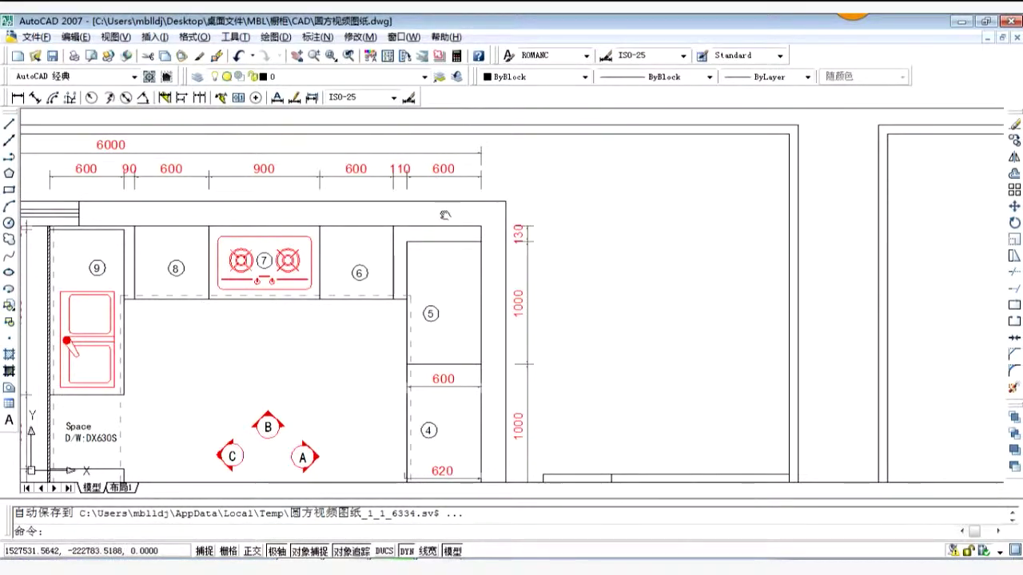
middle_drag(445, 215, 448, 242)
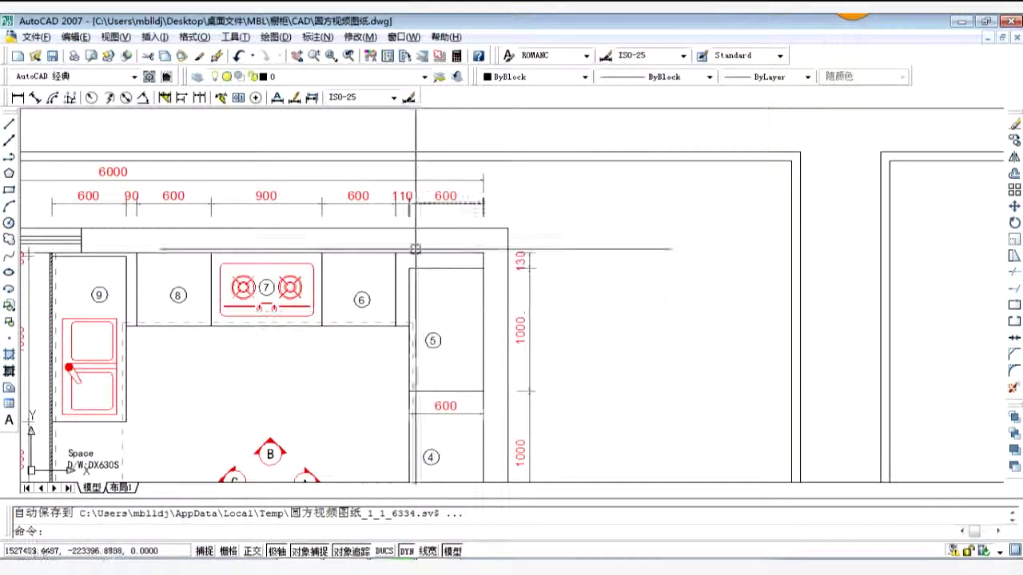
scroll(438, 232, up, 2)
middle_drag(432, 241, 426, 247)
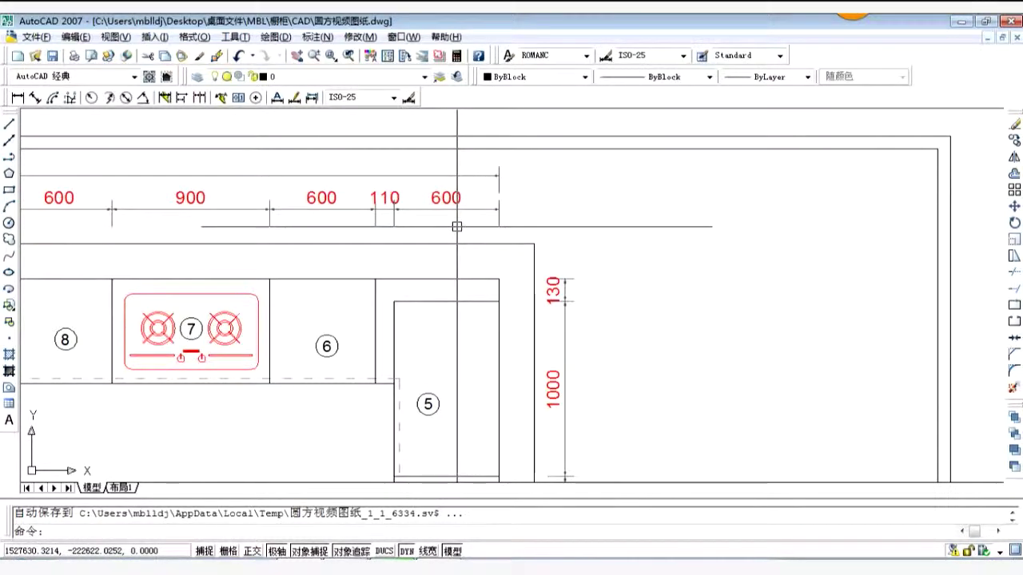
Zoom into the corner between cabinets 6 and 5 to read the 90, 20 and 100 dimensions
scroll(460, 227, down, 6)
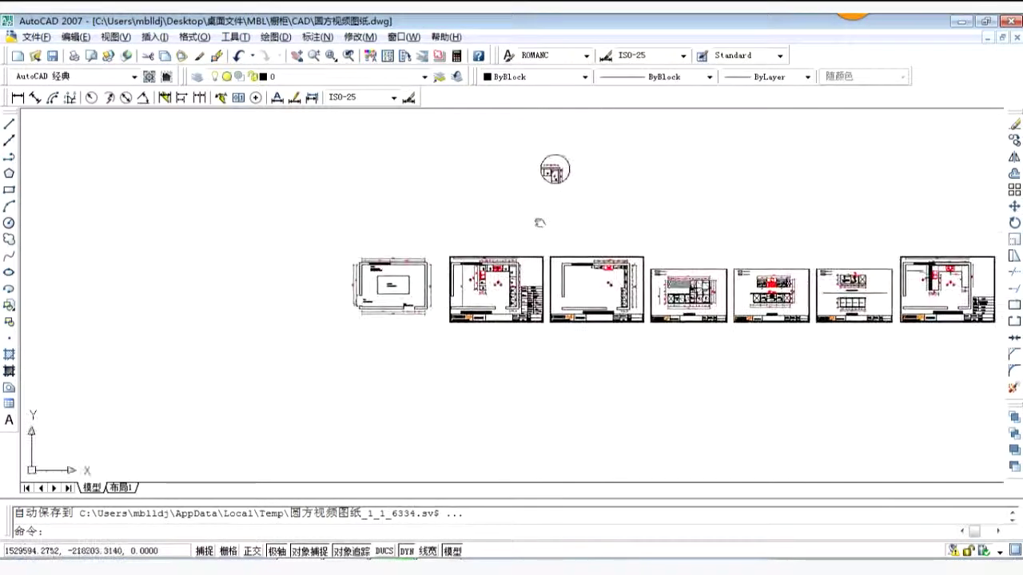
scroll(555, 170, up, 6)
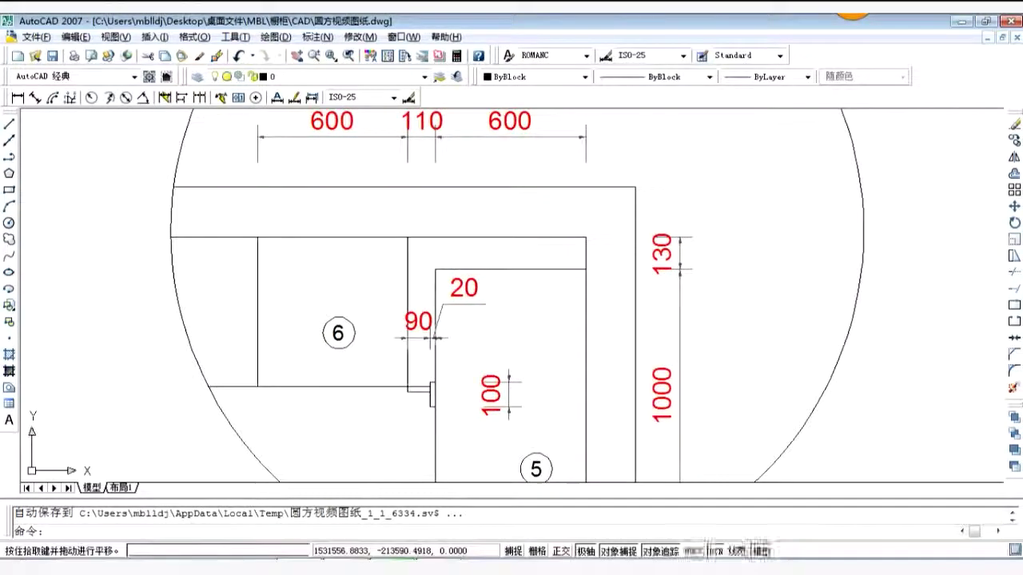
scroll(509, 189, up, 3)
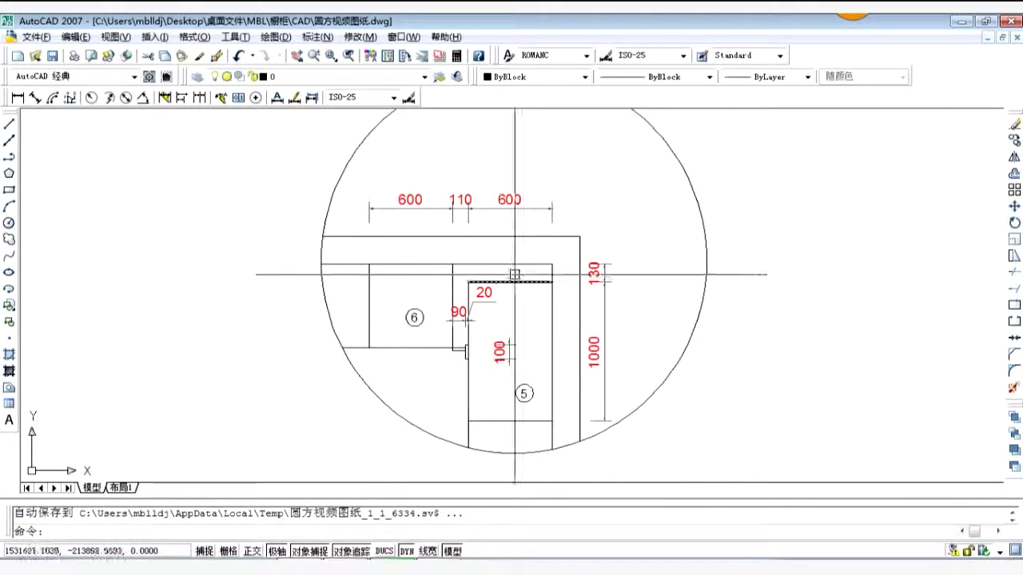
scroll(475, 367, up, 2)
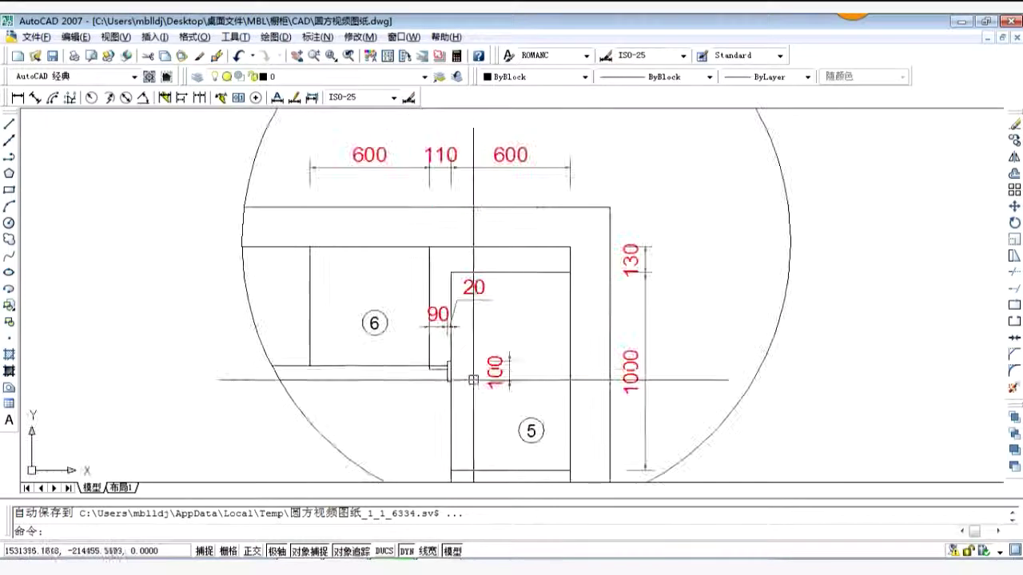
middle_drag(488, 364, 492, 359)
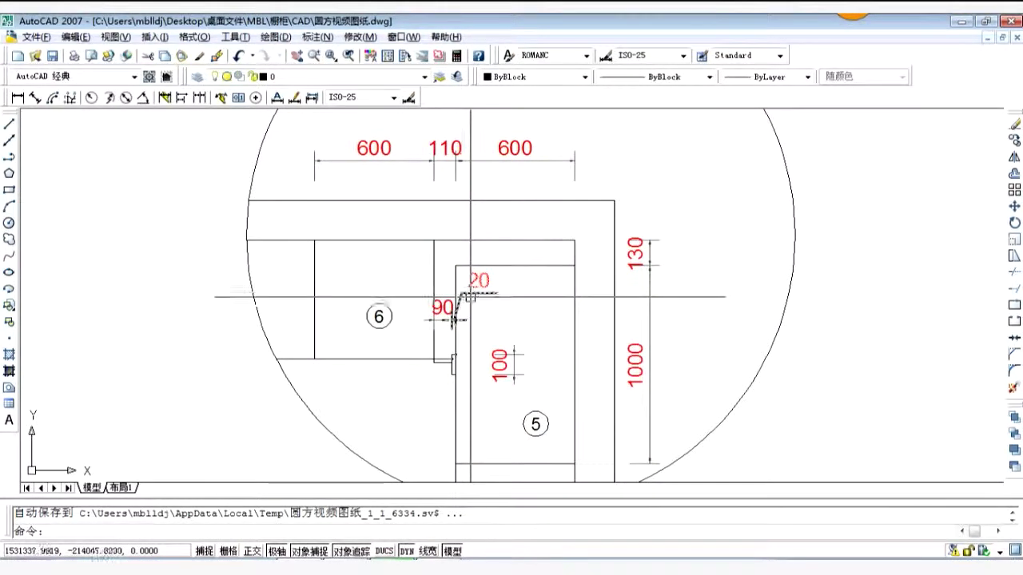
scroll(436, 324, up, 3)
scroll(444, 381, up, 3)
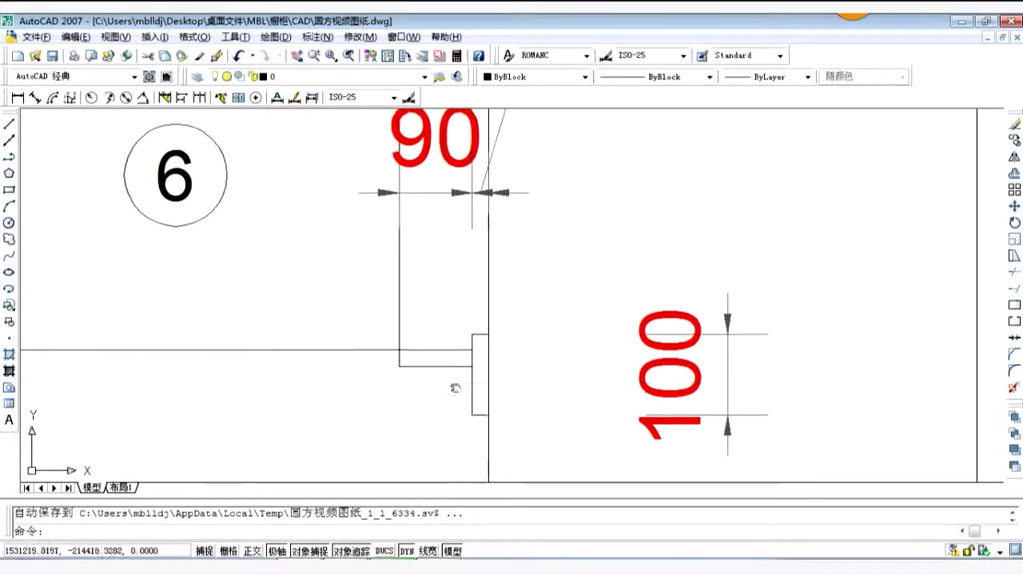
scroll(444, 384, down, 2)
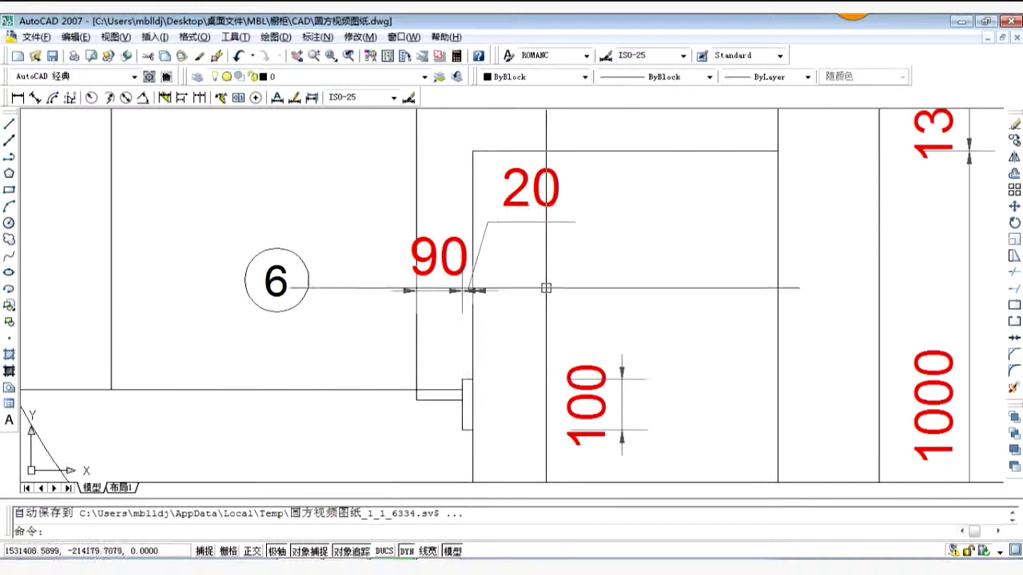
scroll(530, 239, down, 4)
scroll(530, 236, up, 2)
scroll(530, 240, down, 1)
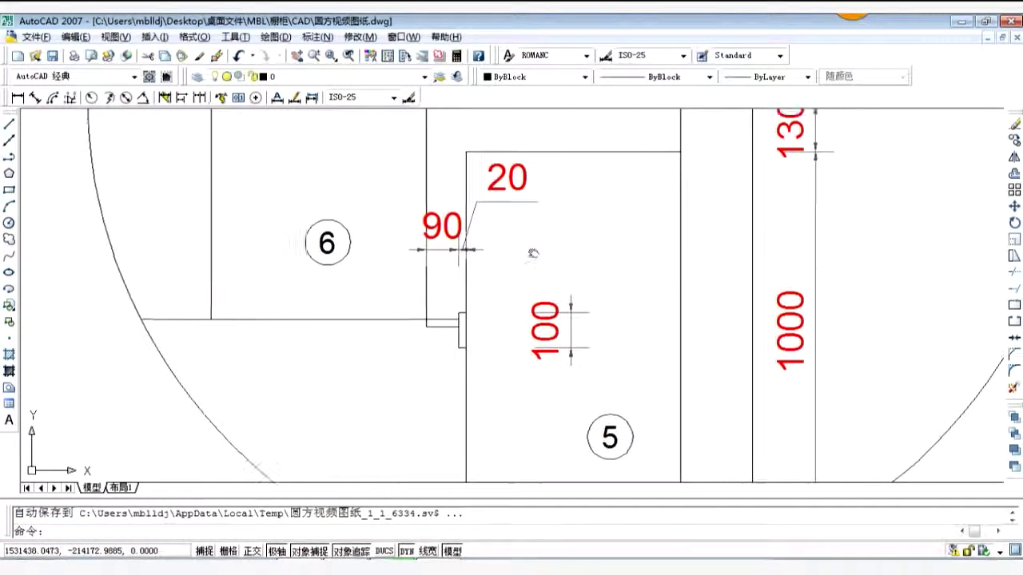
scroll(528, 283, up, 1)
Place a 90-wide Filler panel at the top-right wall corner, choosing not to extend it
key(alt+Tab)
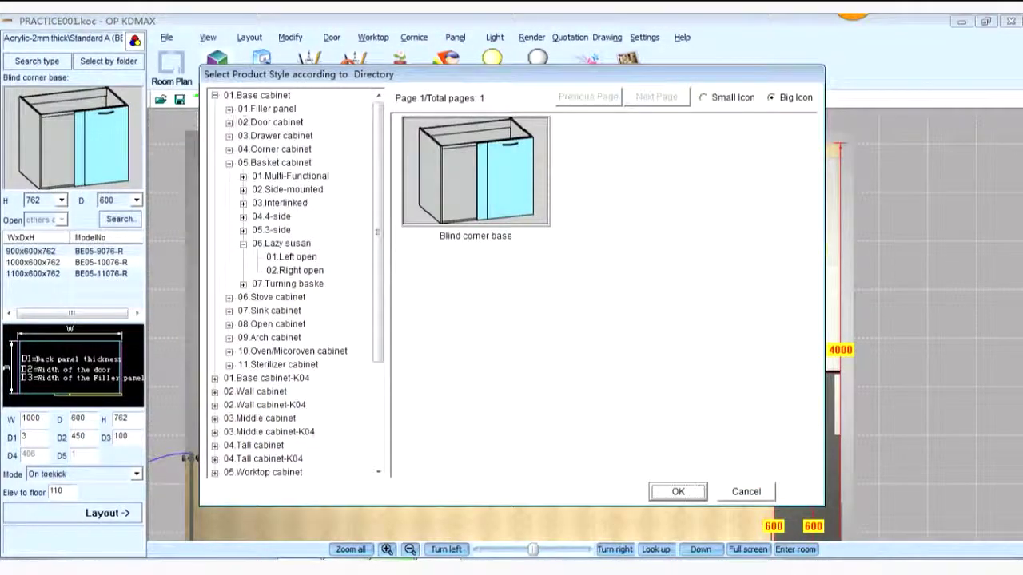
click(268, 108)
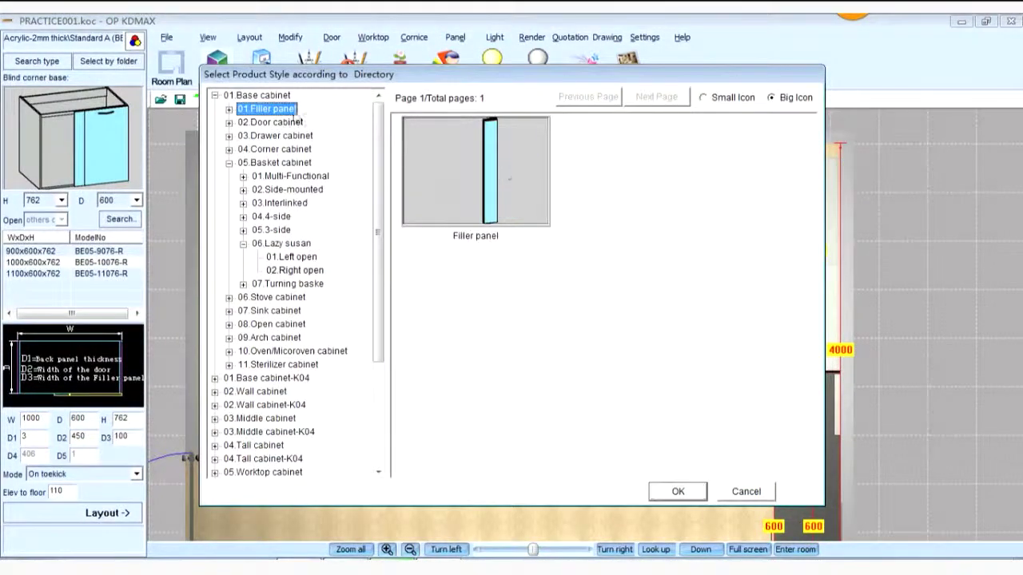
click(502, 179)
click(677, 493)
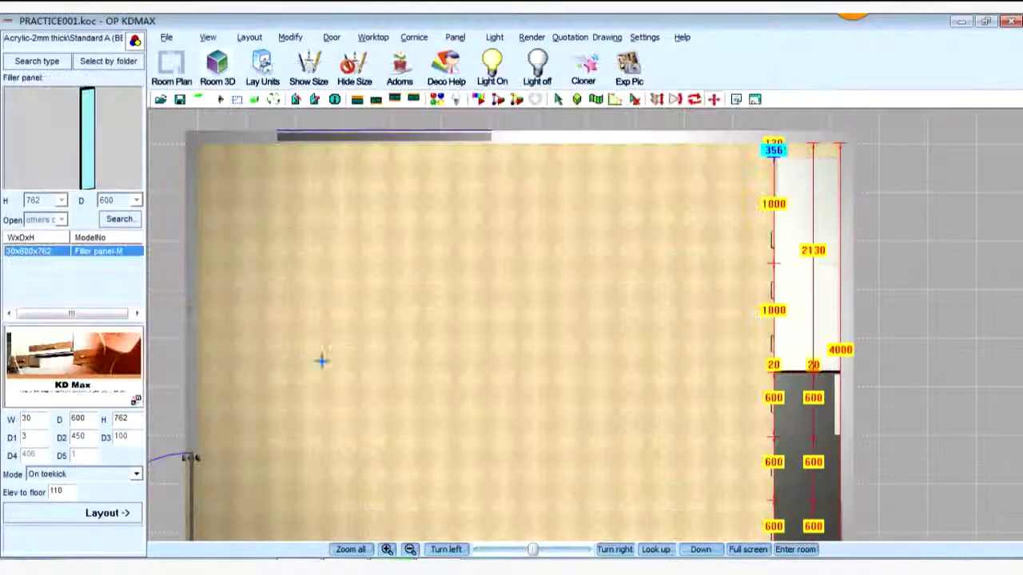
key(Tab)
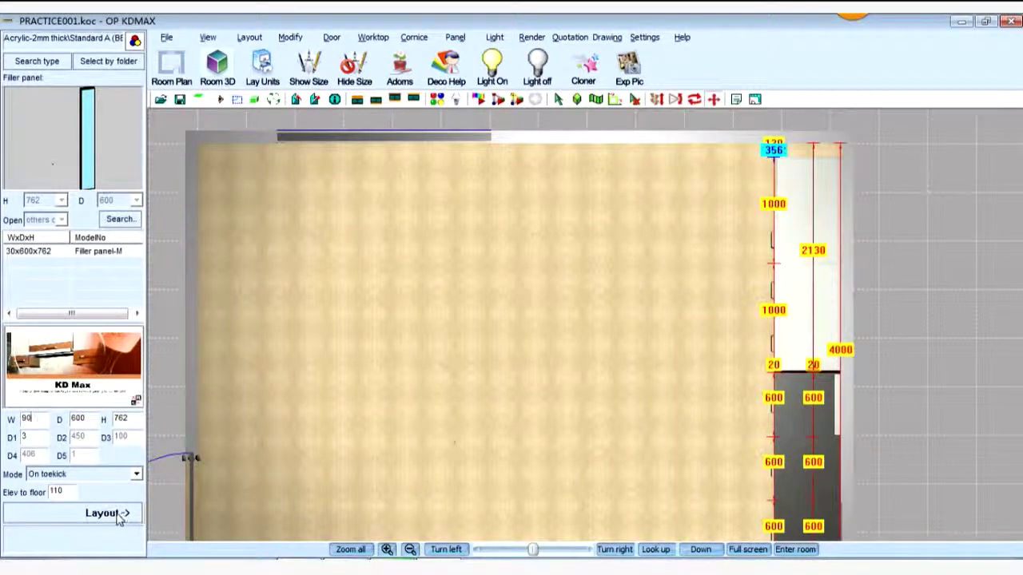
key(Return)
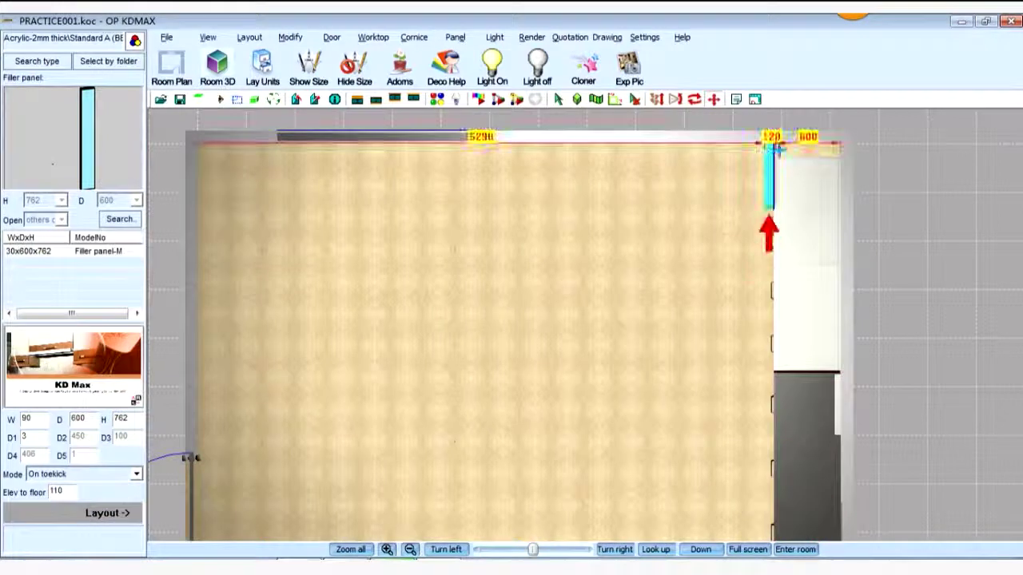
click(775, 150)
click(605, 349)
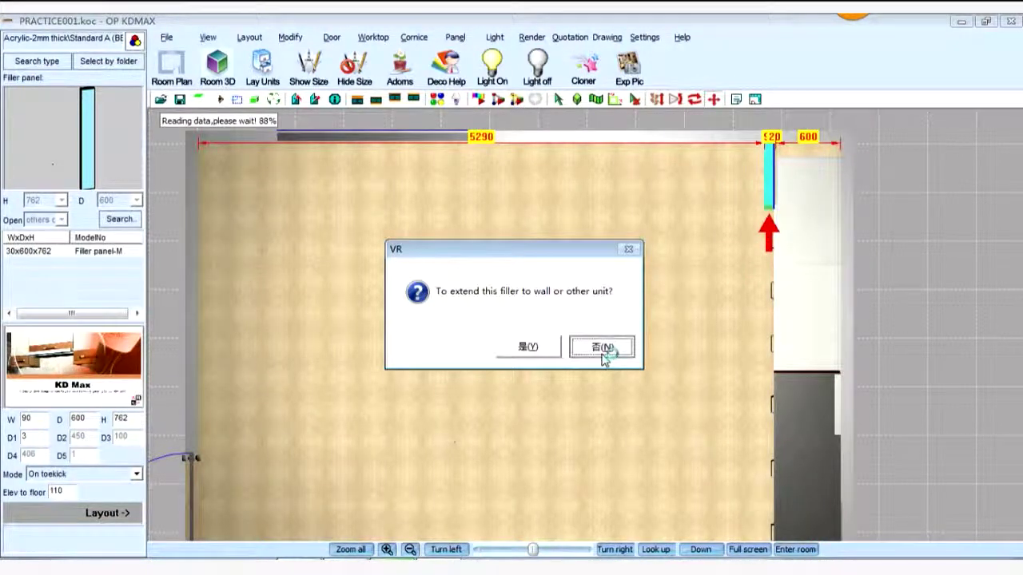
click(605, 349)
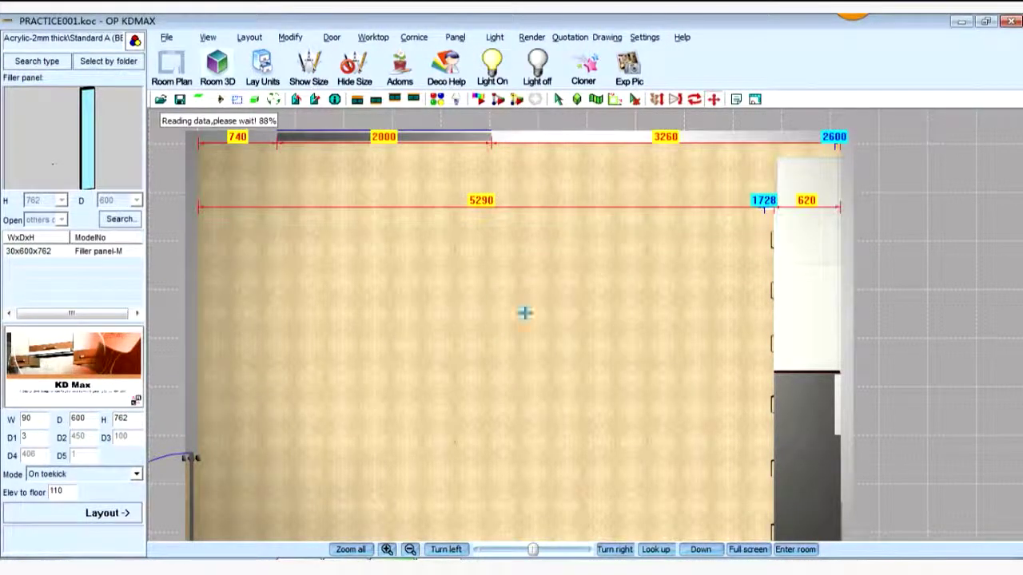
Zoom into Elevation B's base run: 280, 20, 600, 90, 600, 900, 600, 110, 600 (total 3800)
mouse_move(317, 567)
click(303, 540)
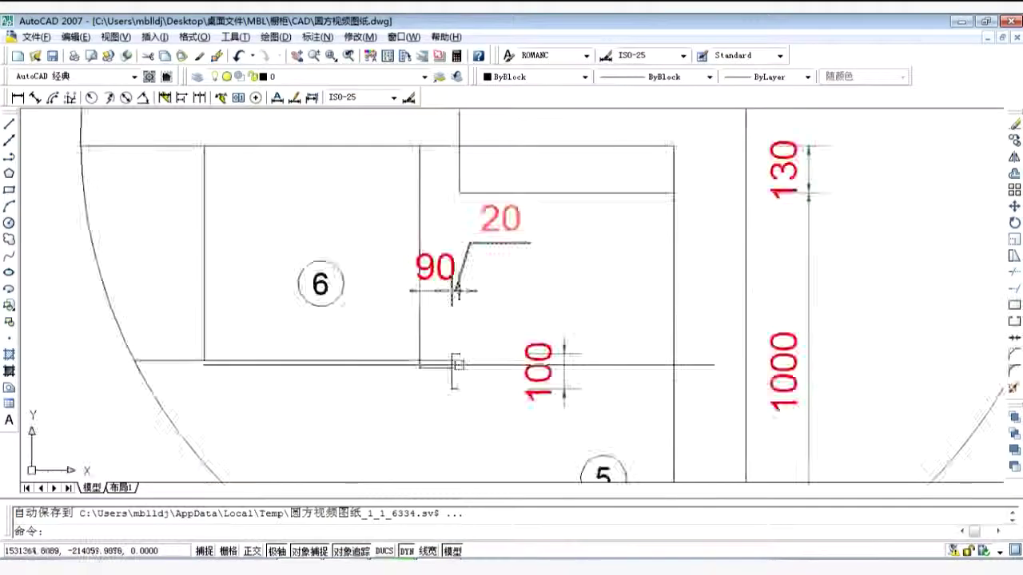
scroll(657, 382, down, 6)
scroll(636, 366, up, 6)
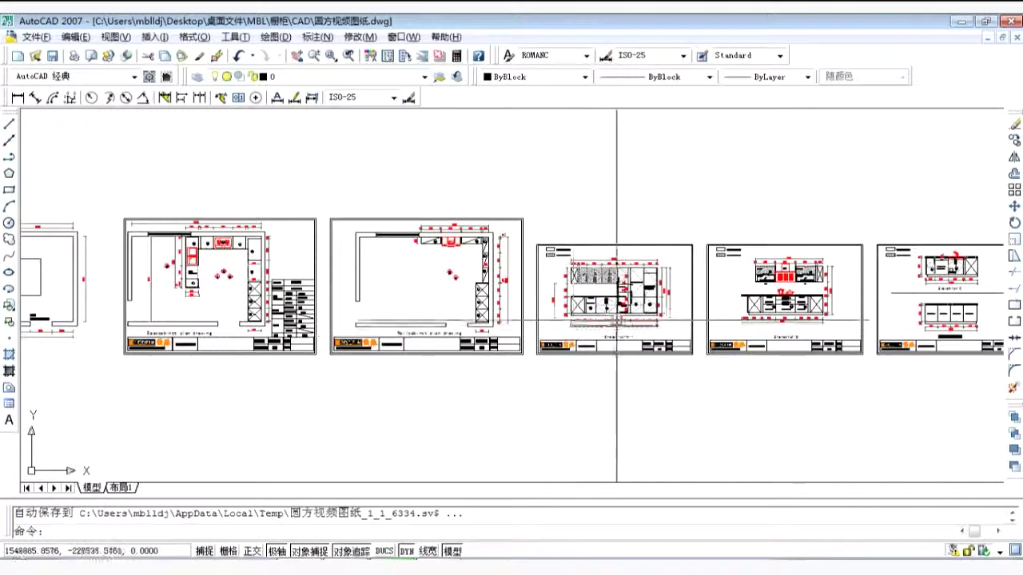
scroll(767, 304, up, 5)
scroll(828, 311, up, 3)
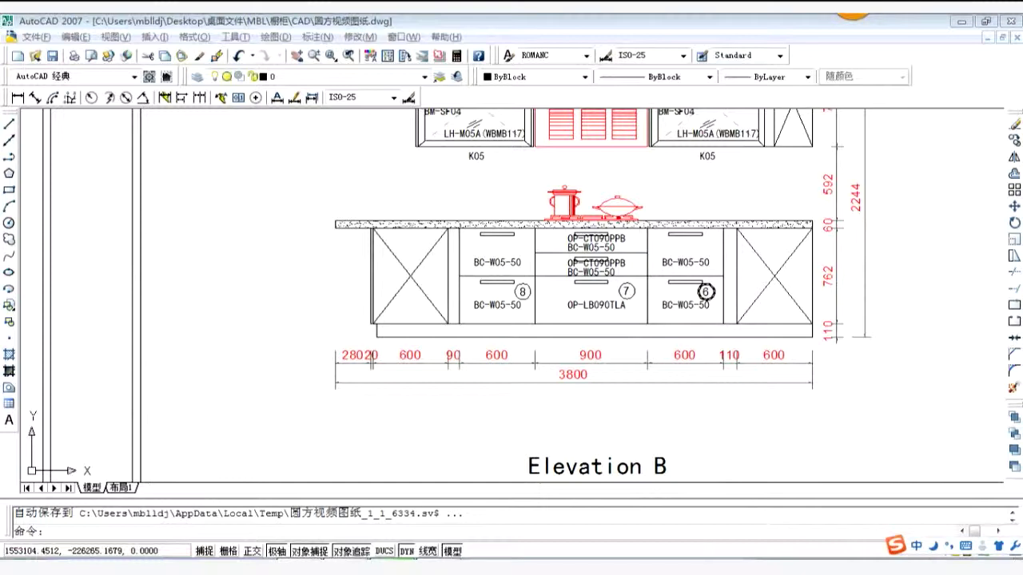
middle_drag(611, 293, 552, 293)
scroll(552, 294, up, 4)
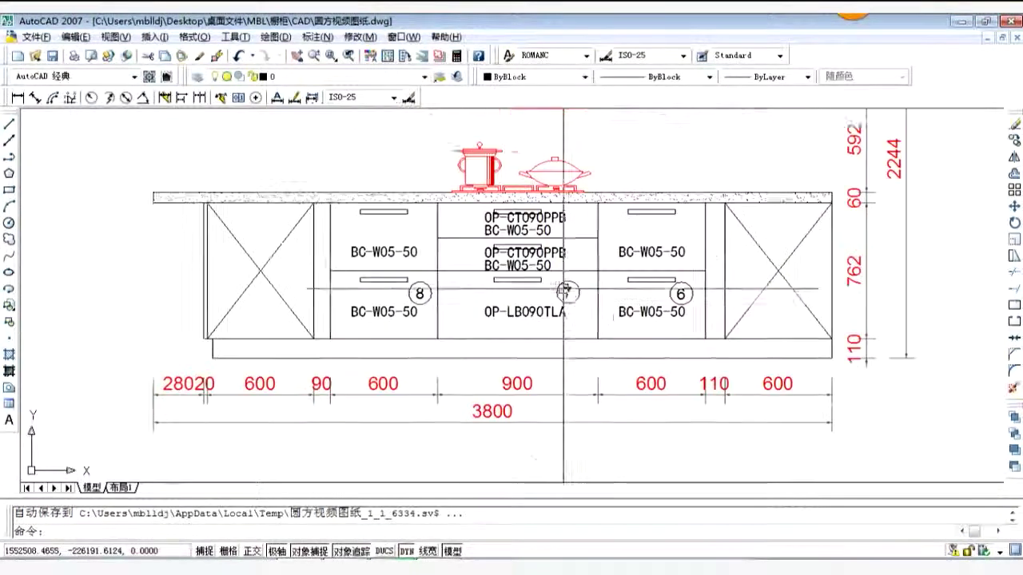
scroll(529, 275, down, 3)
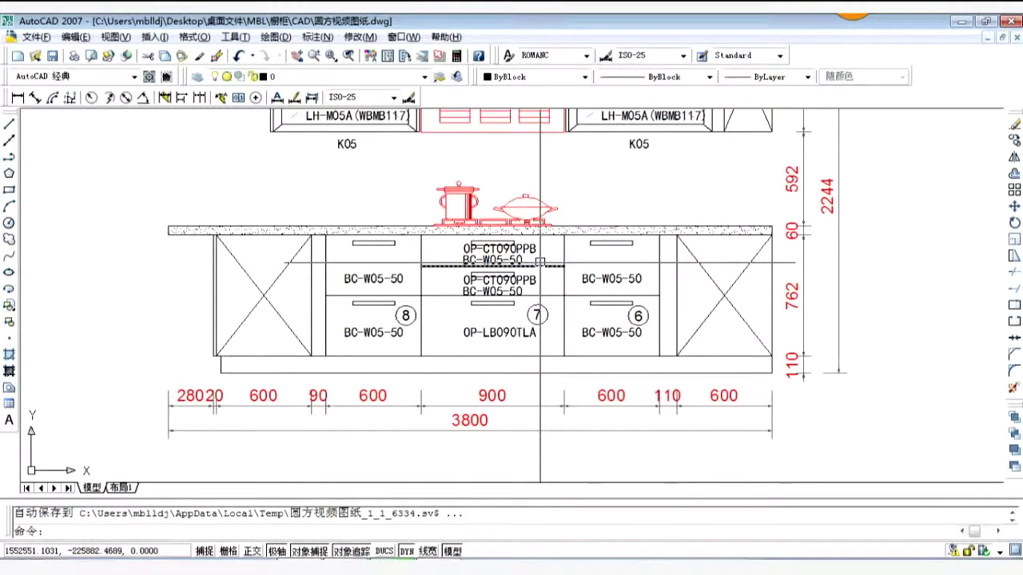
Back in KDMAX, choose Two drawers base from the Drawer cabinet category
key(alt+Tab)
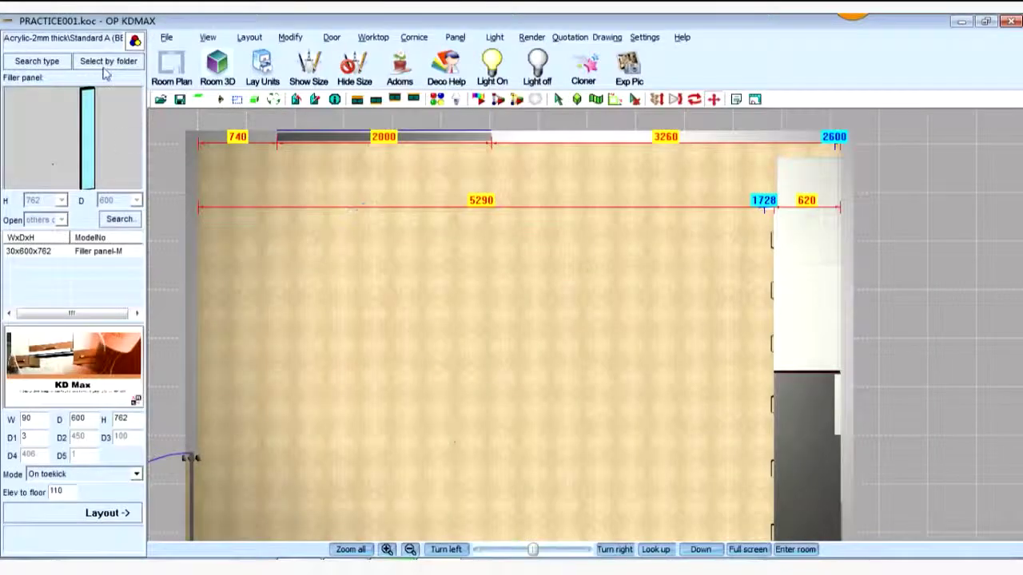
click(120, 90)
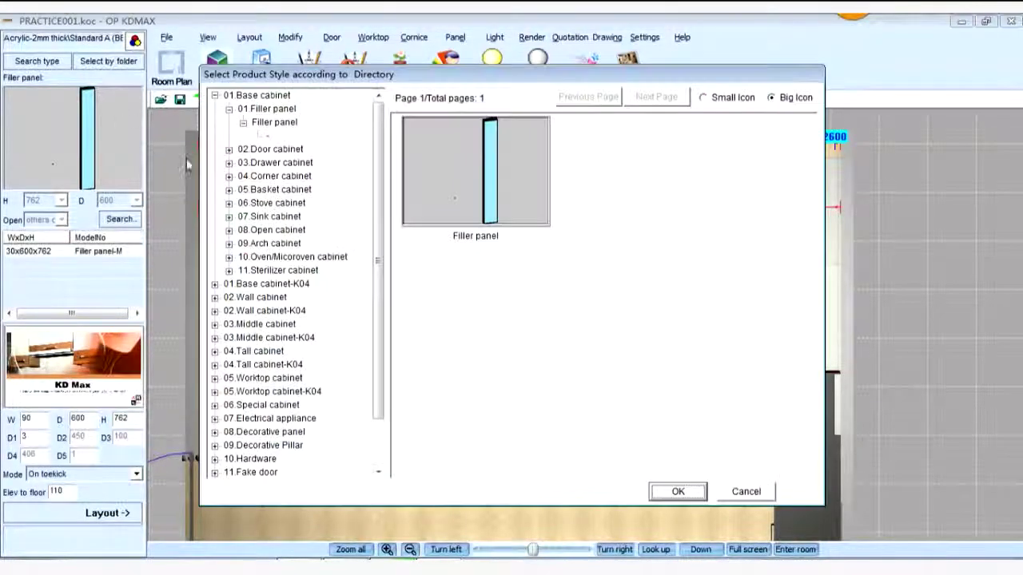
click(275, 163)
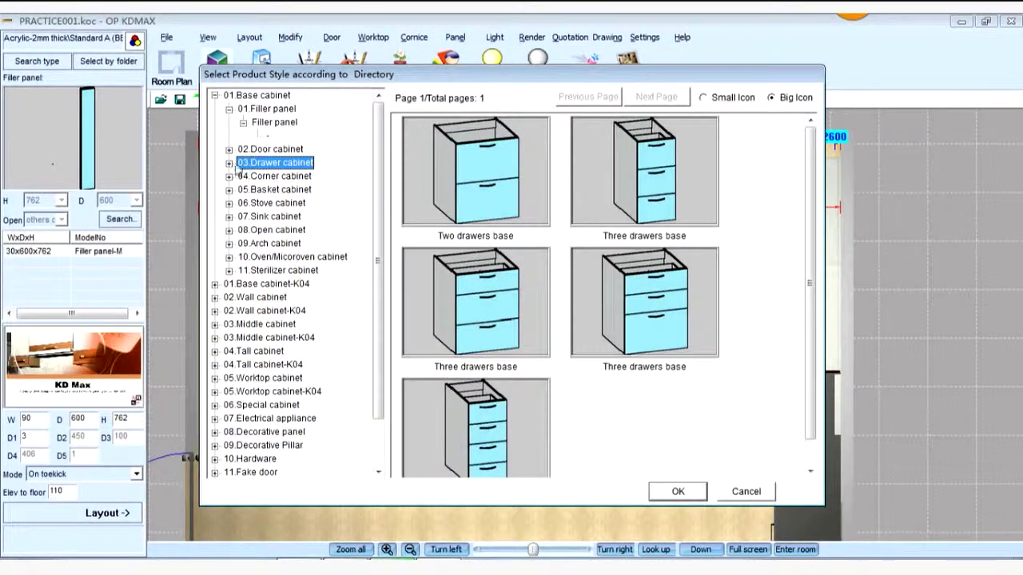
click(477, 178)
click(676, 491)
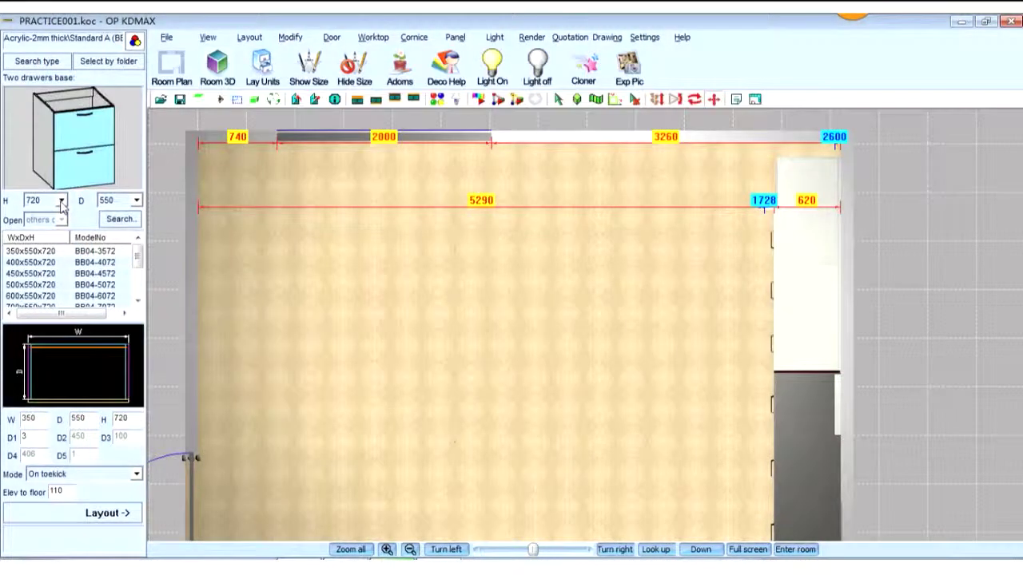
Set height 762, depth 600, pick BB04-6076, and place it left of the filler
click(62, 200)
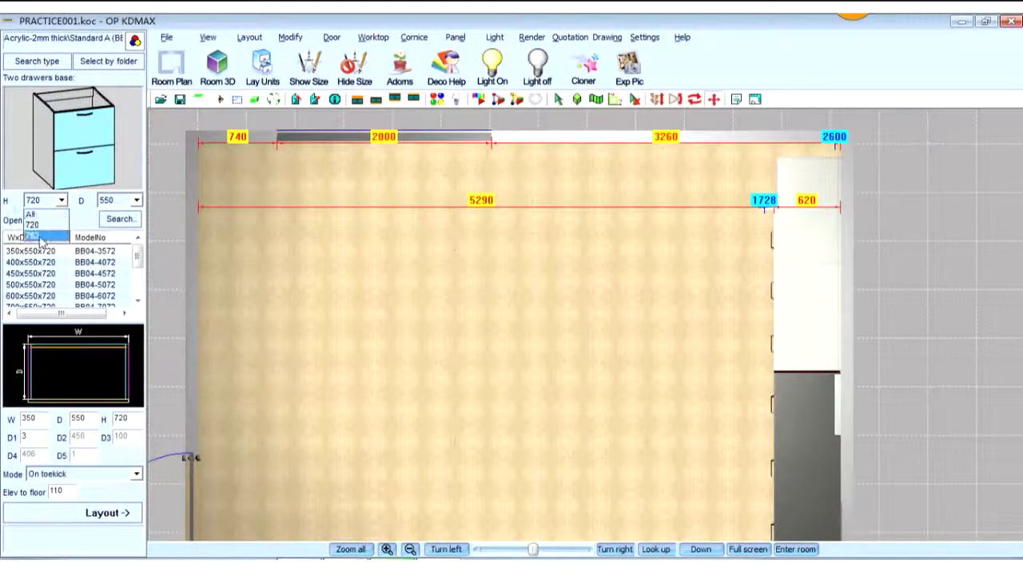
click(36, 221)
click(136, 200)
click(112, 227)
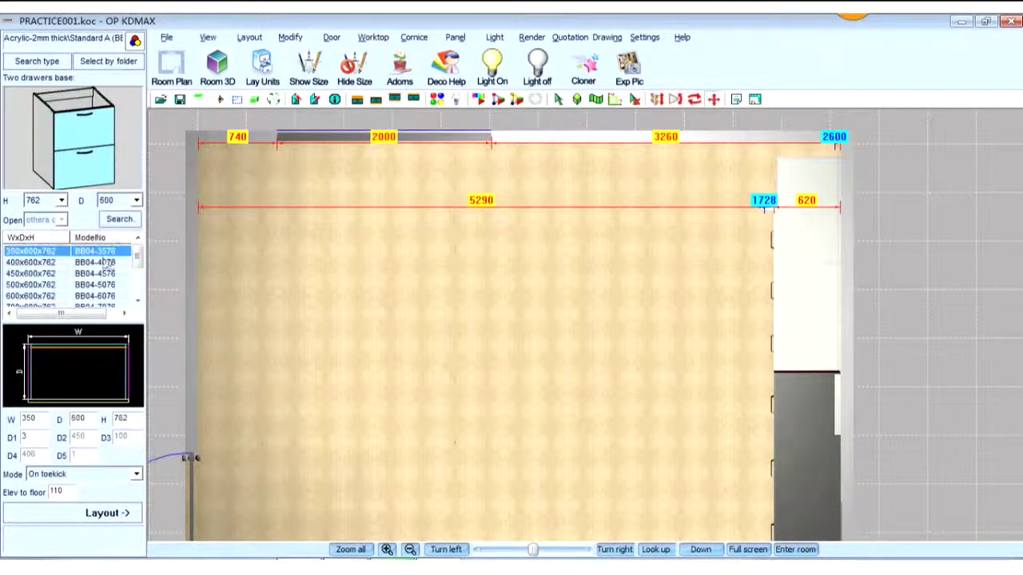
click(45, 296)
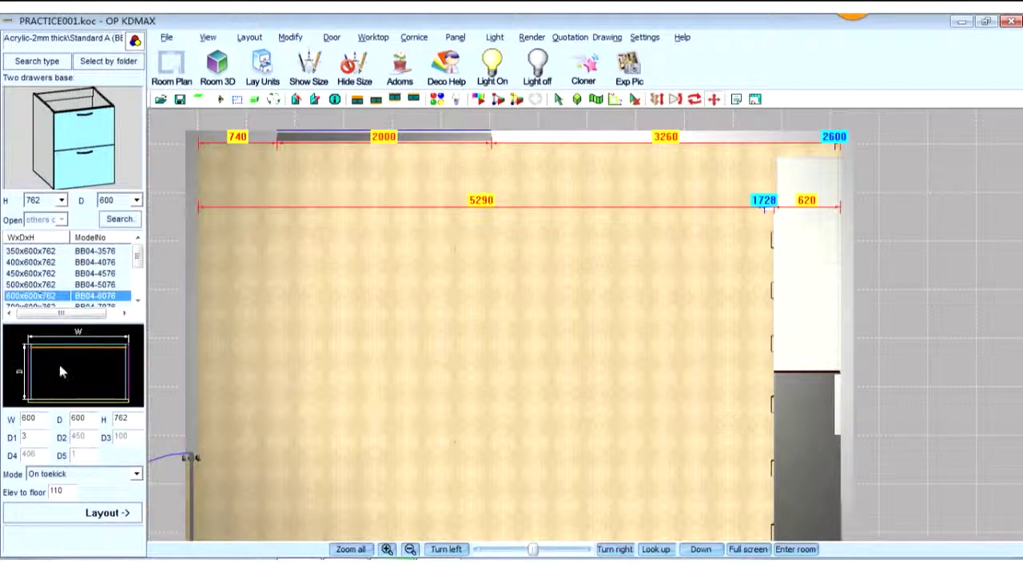
click(101, 515)
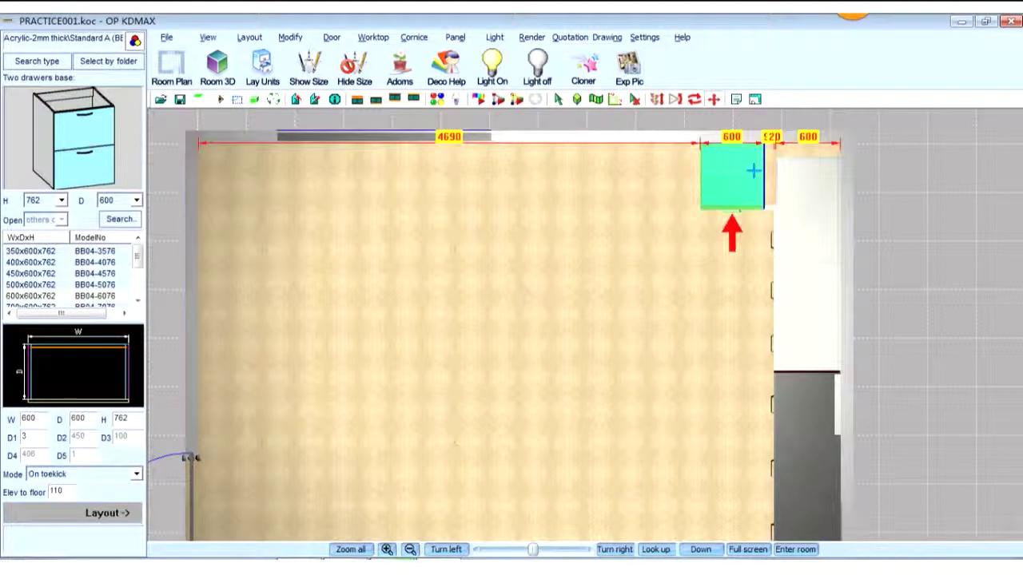
click(754, 170)
click(109, 62)
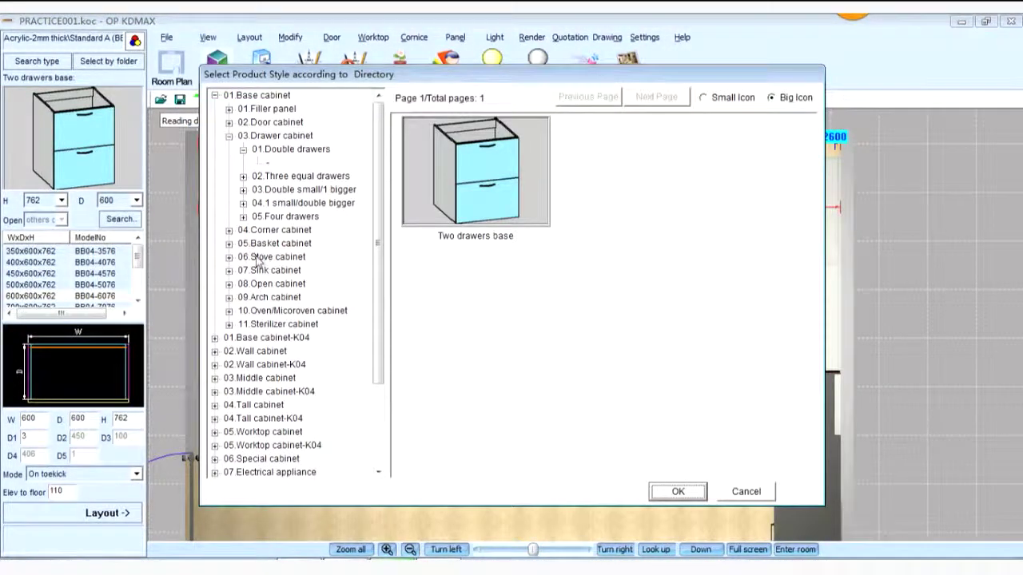
Place a 900x600x762 three-drawer Basket stove base on the back wall
click(259, 258)
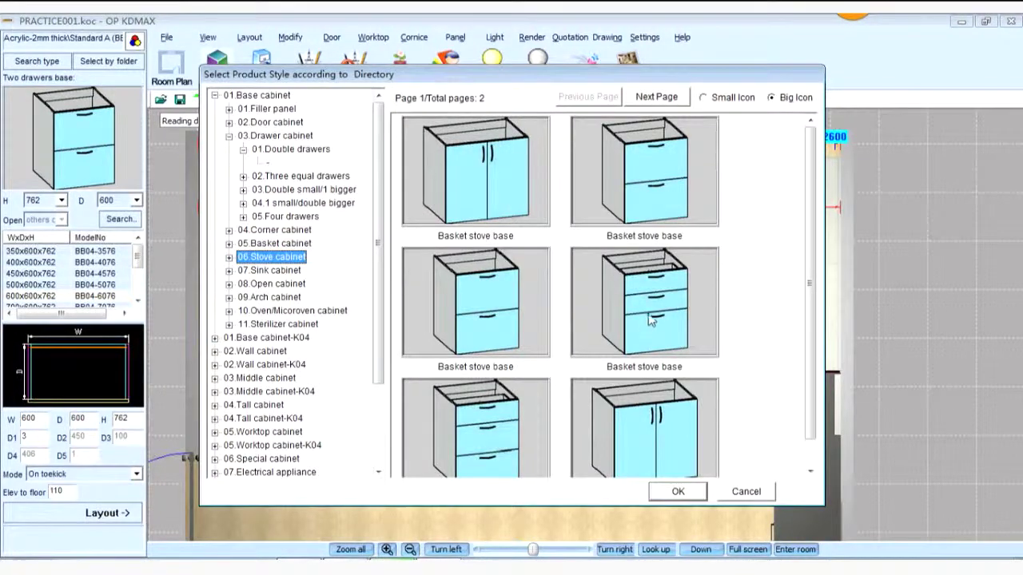
click(650, 320)
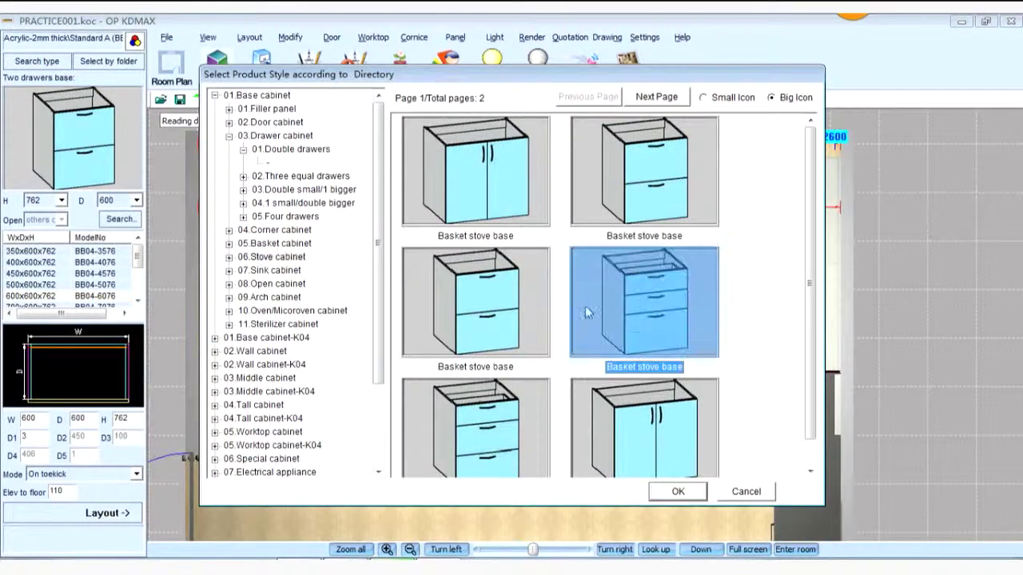
click(679, 492)
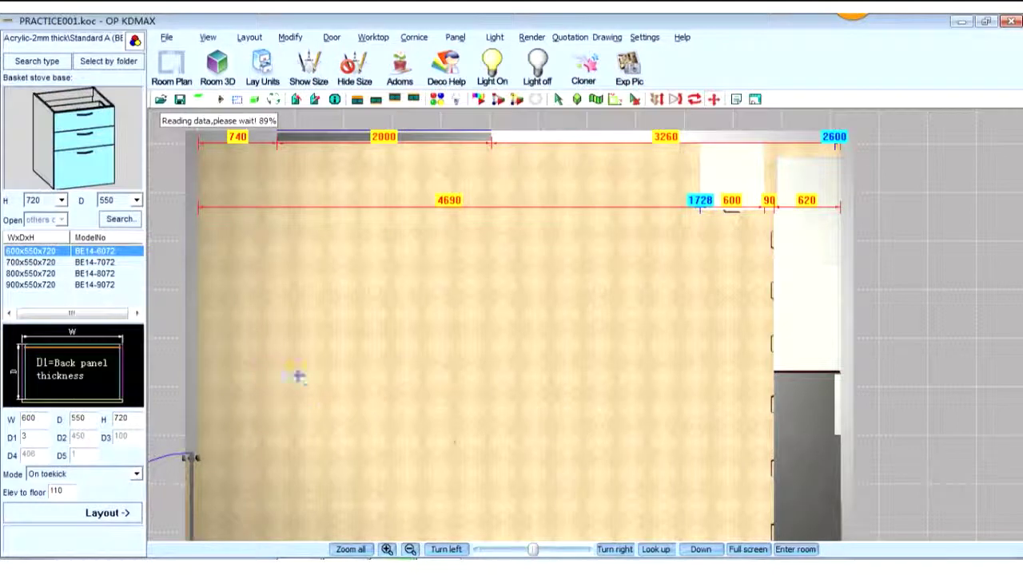
click(61, 201)
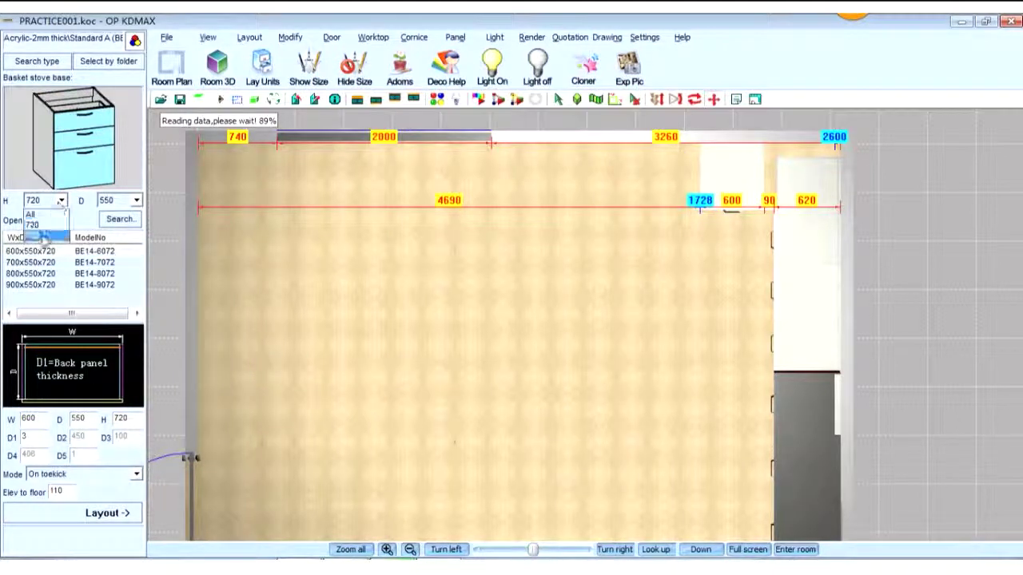
click(32, 236)
click(136, 201)
click(107, 236)
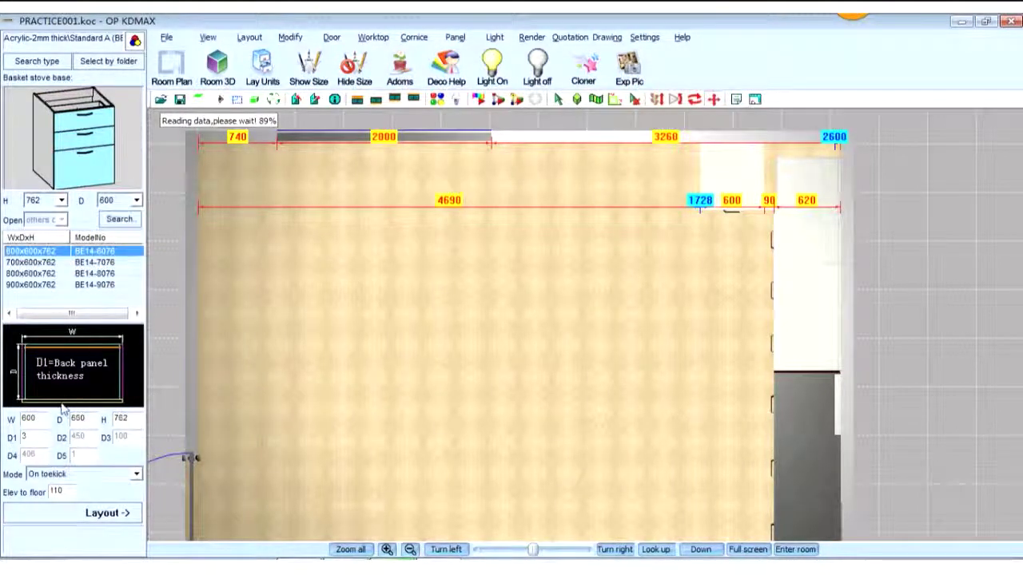
click(43, 286)
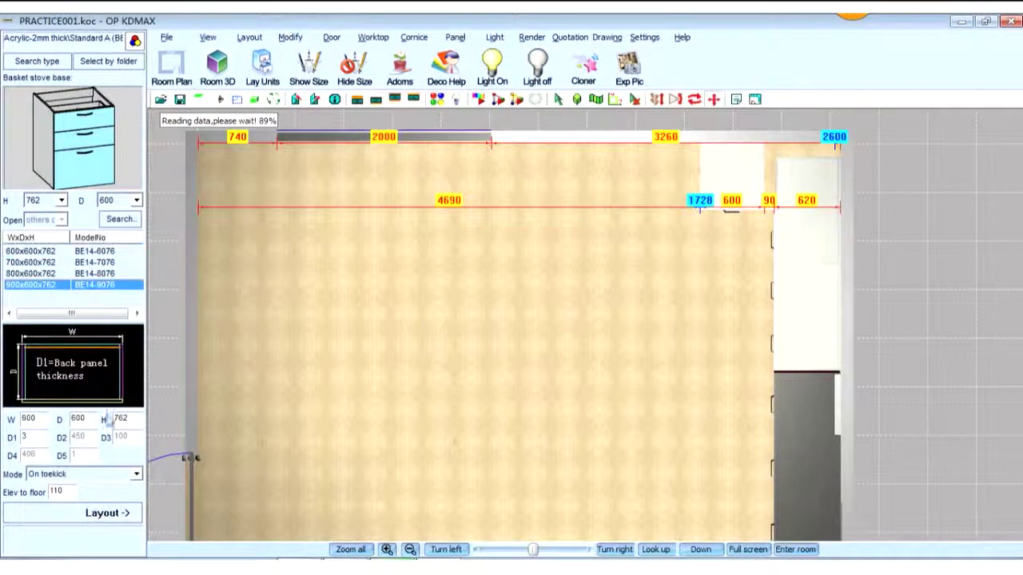
click(88, 515)
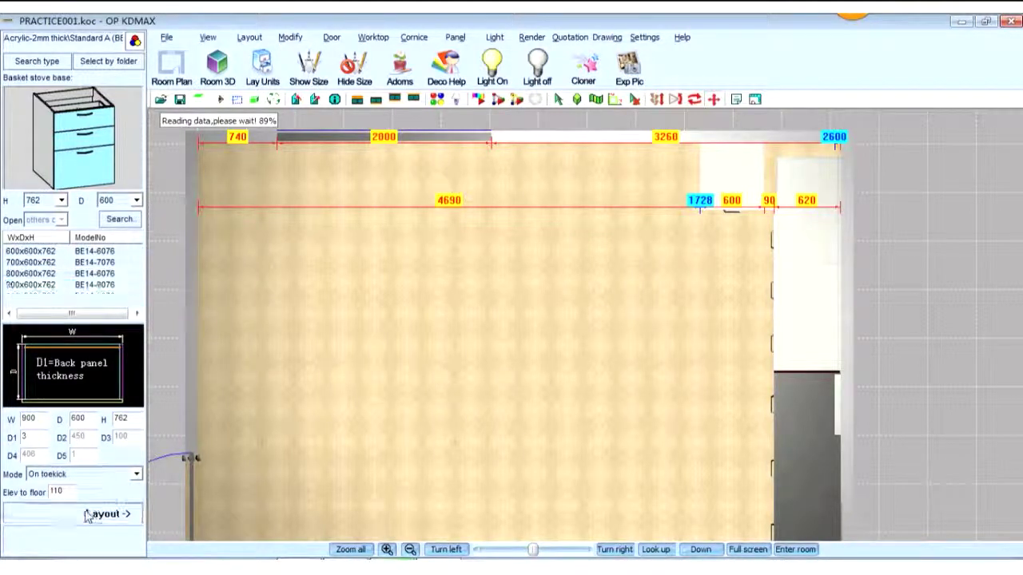
click(690, 174)
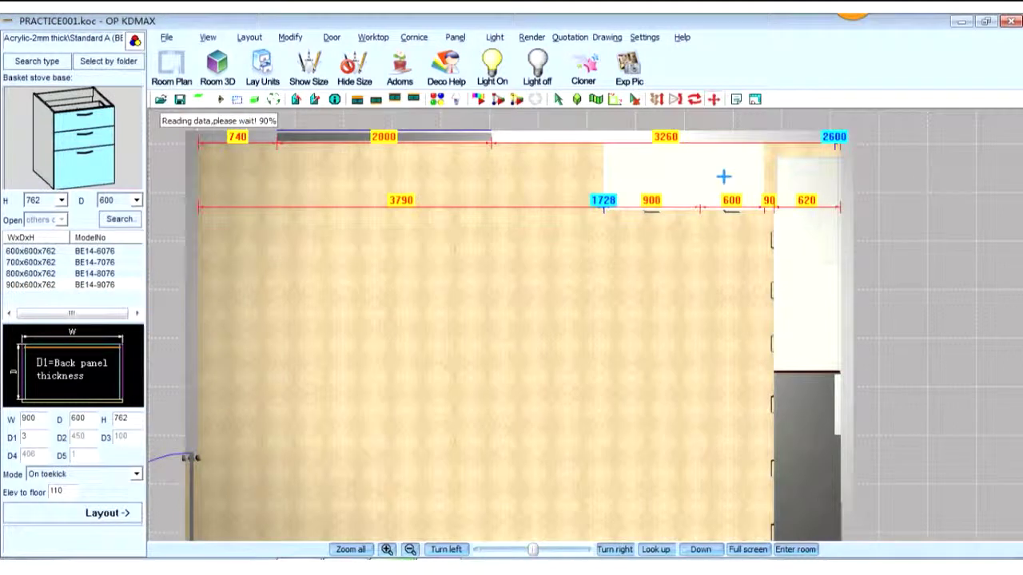
Copy the 600 cabinet and place the copy left of the stove base
right_click(729, 179)
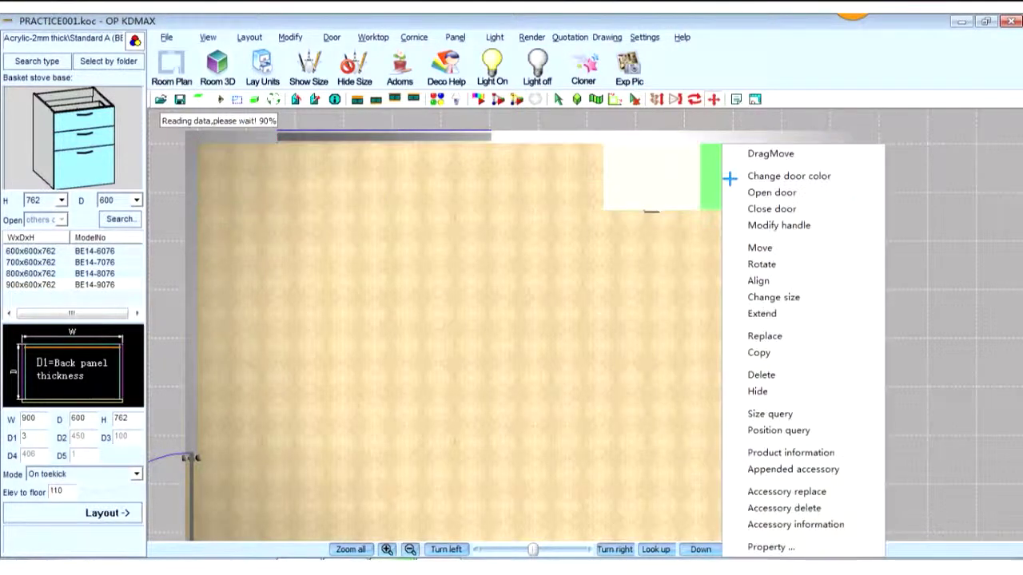
click(759, 354)
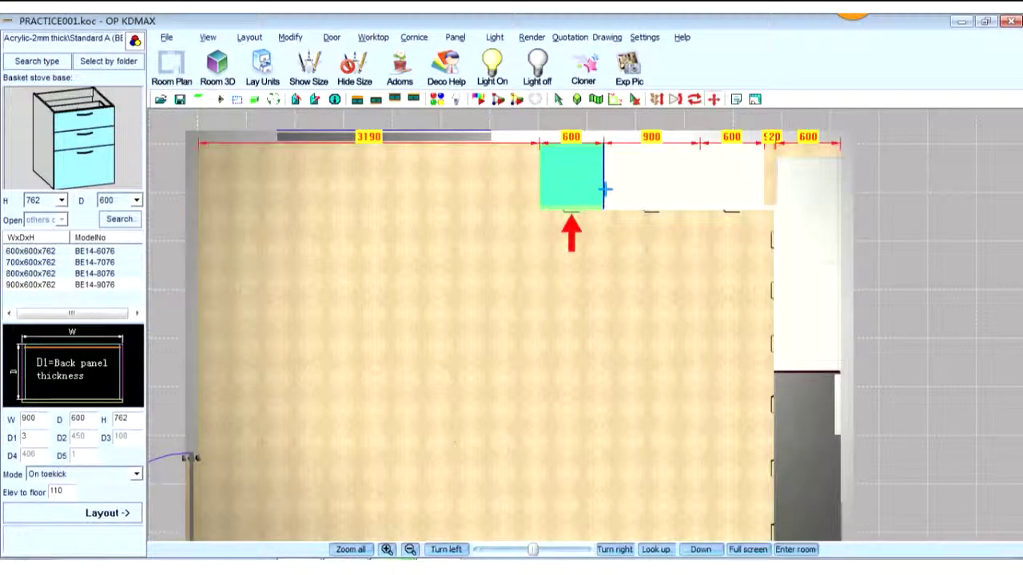
click(605, 190)
middle_drag(599, 254, 599, 273)
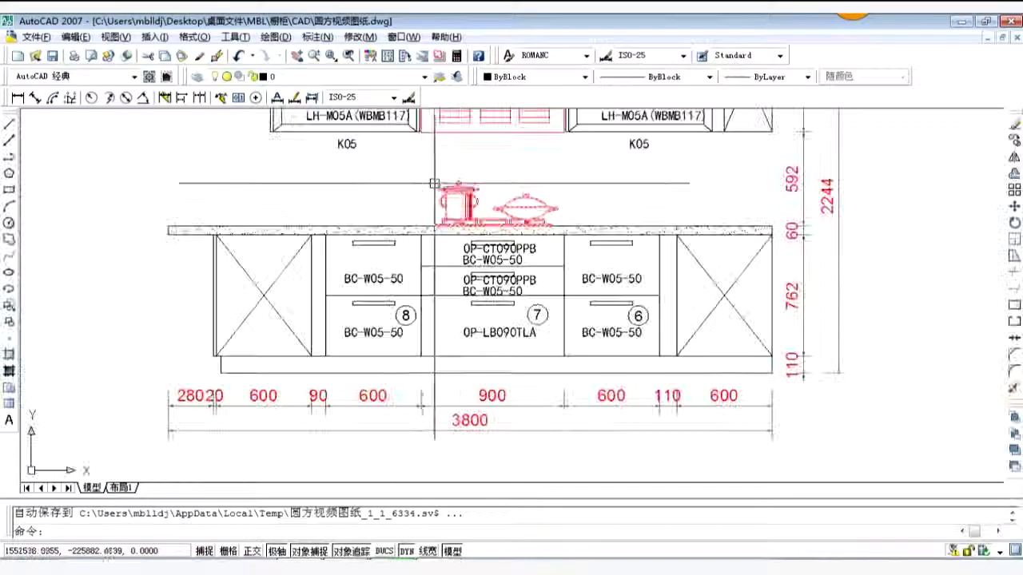
Pan the AutoCAD drawing to the back-wall dimension row, then return to KDMAX
scroll(200, 115, down, 8)
middle_drag(201, 114, 428, 128)
scroll(493, 254, up, 10)
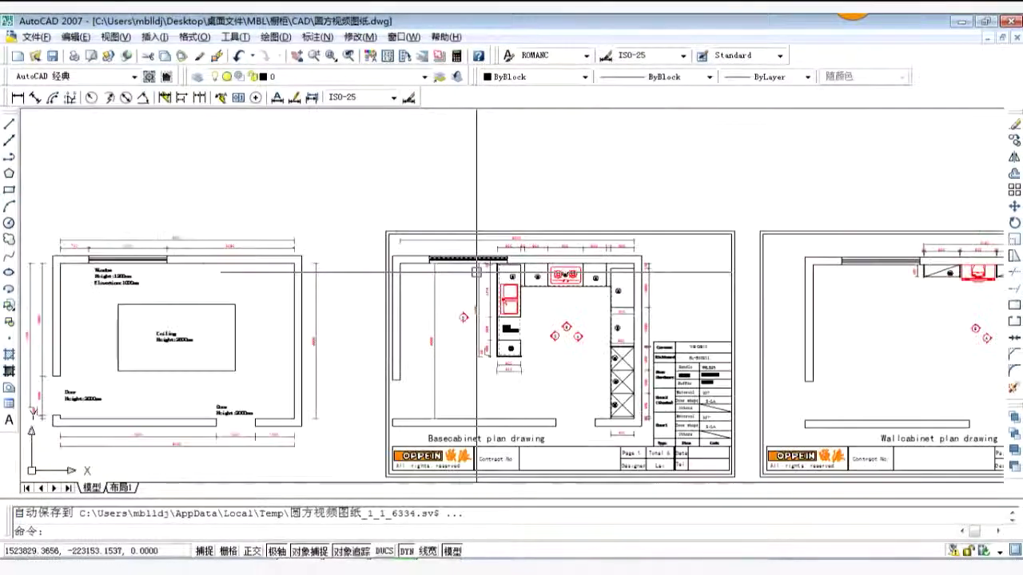
mouse_move(493, 254)
middle_down()
mouse_move(444, 294)
mouse_move(446, 327)
middle_up()
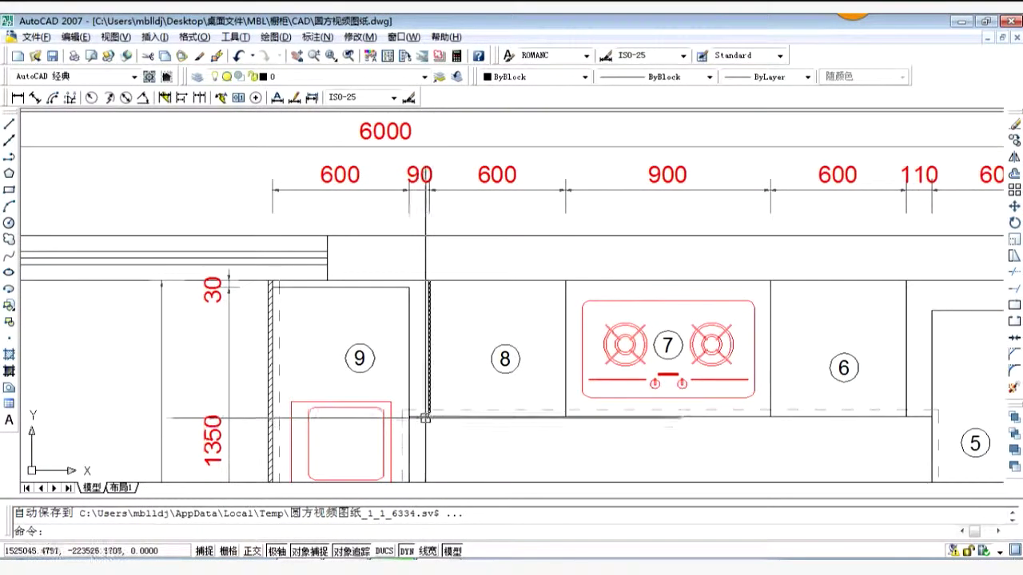
key(alt+Tab)
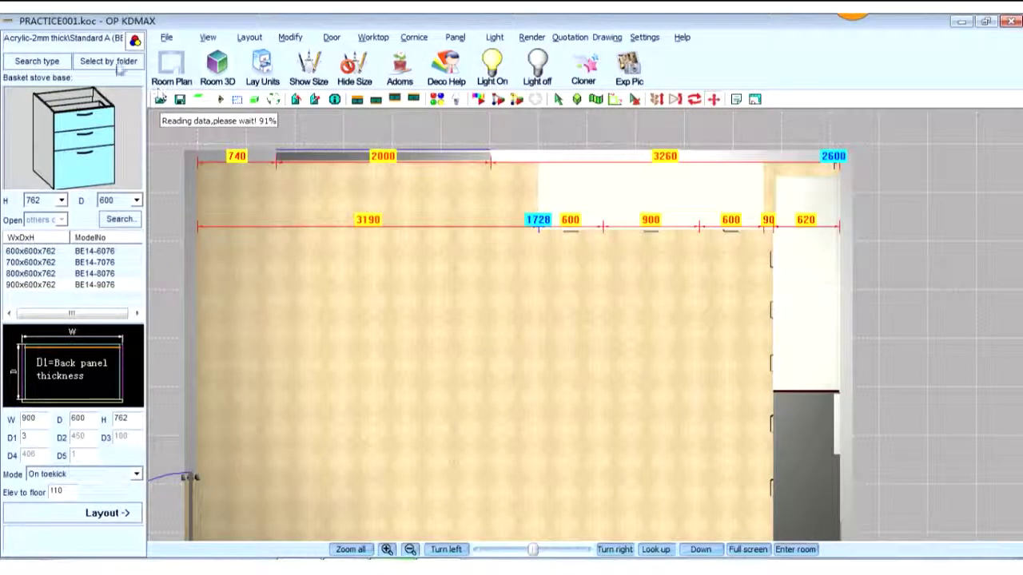
Place a 70-wide Filler panel left of the 600 unit, declining the extra filler prompt
click(112, 61)
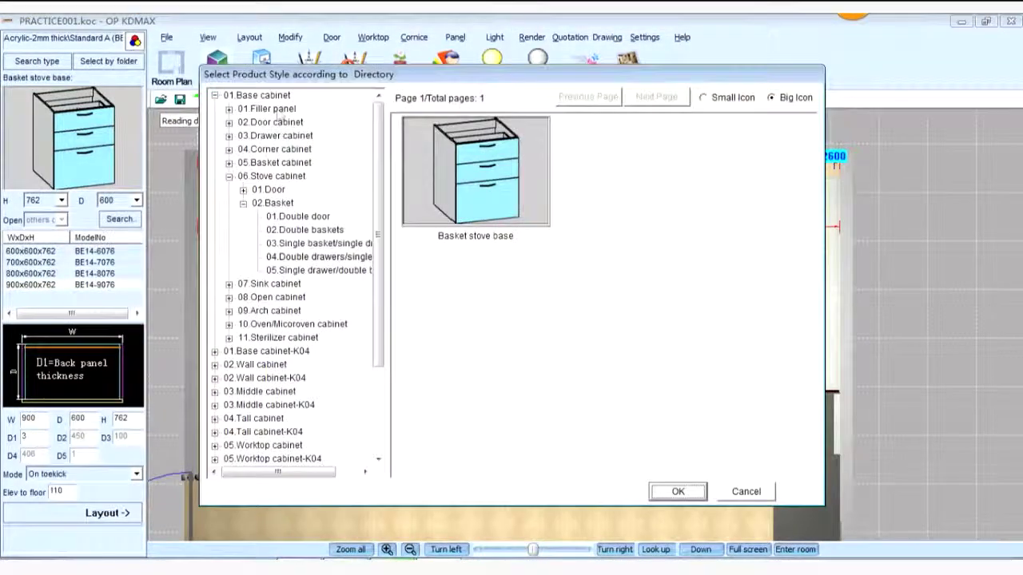
click(268, 109)
click(502, 180)
click(677, 491)
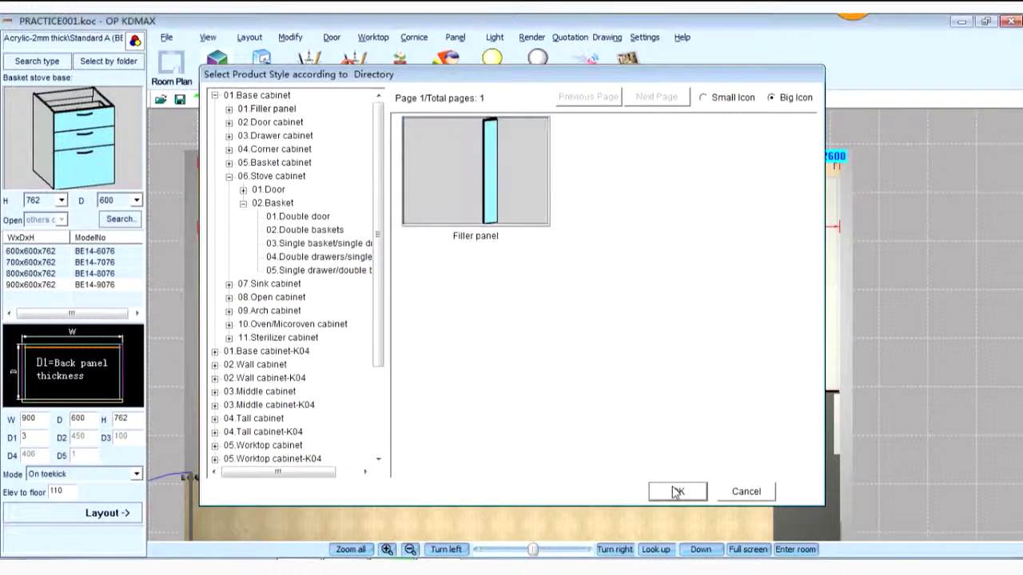
double_click(32, 419)
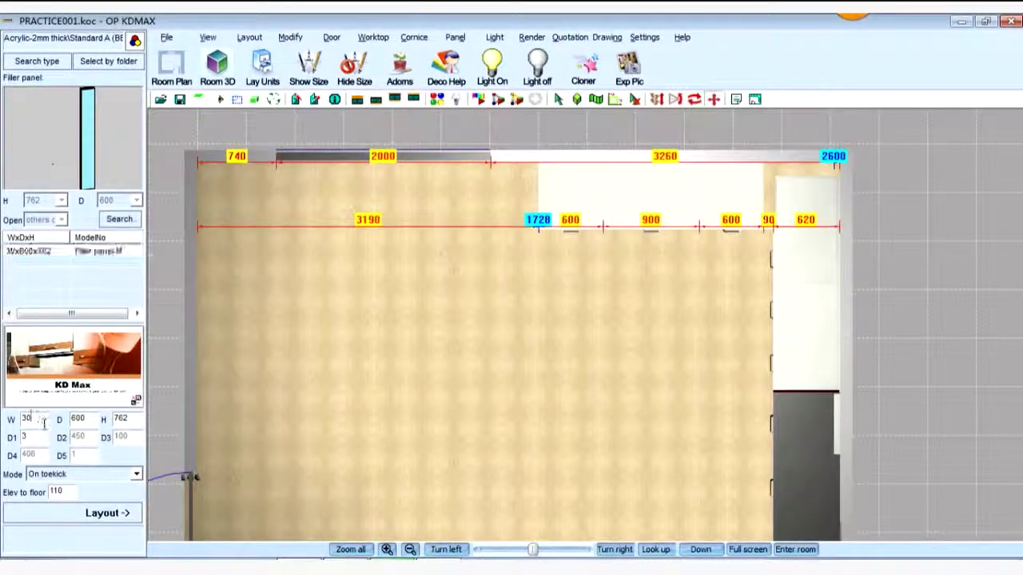
click(120, 515)
click(535, 190)
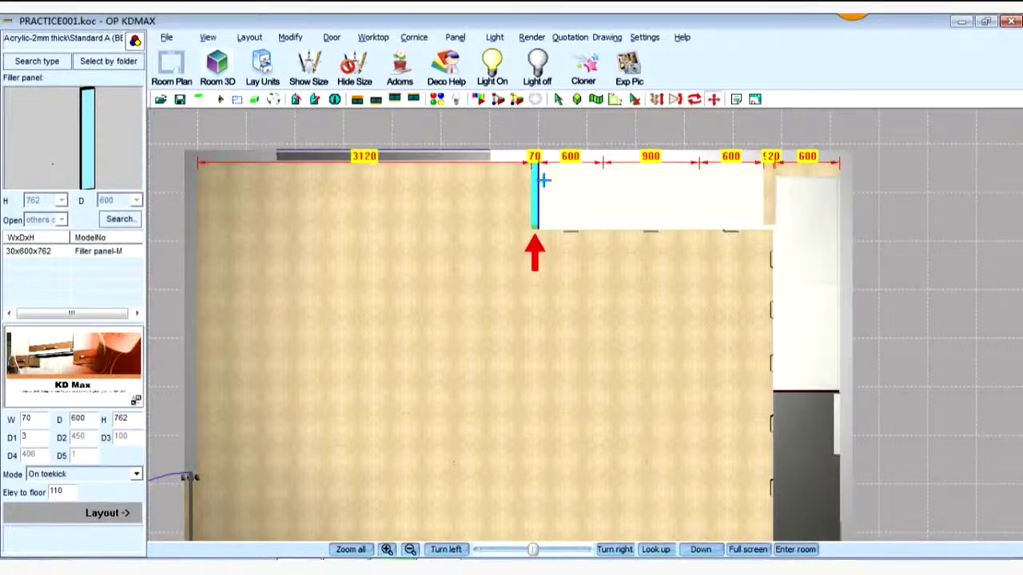
click(602, 346)
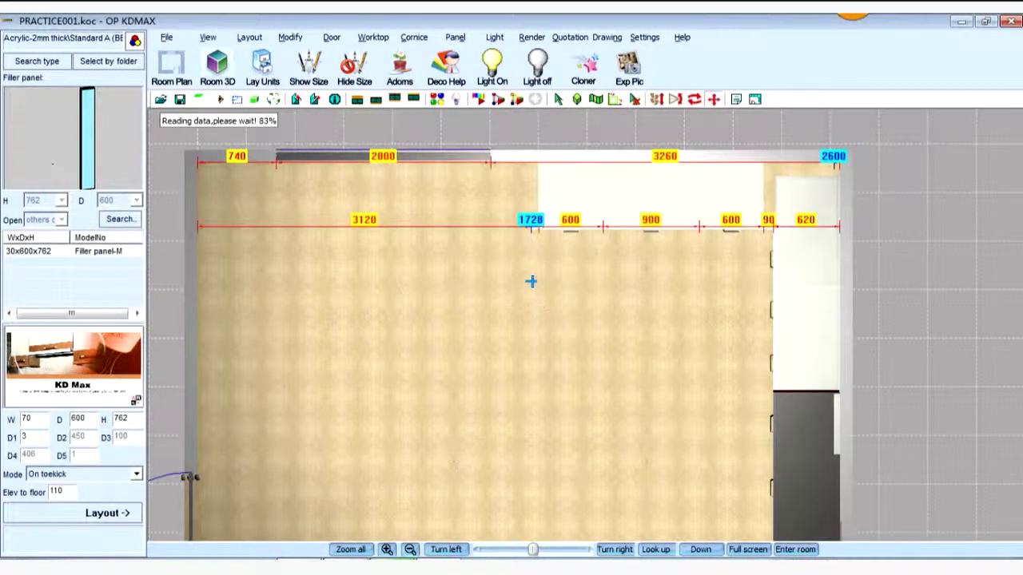
scroll(544, 256, up, 1)
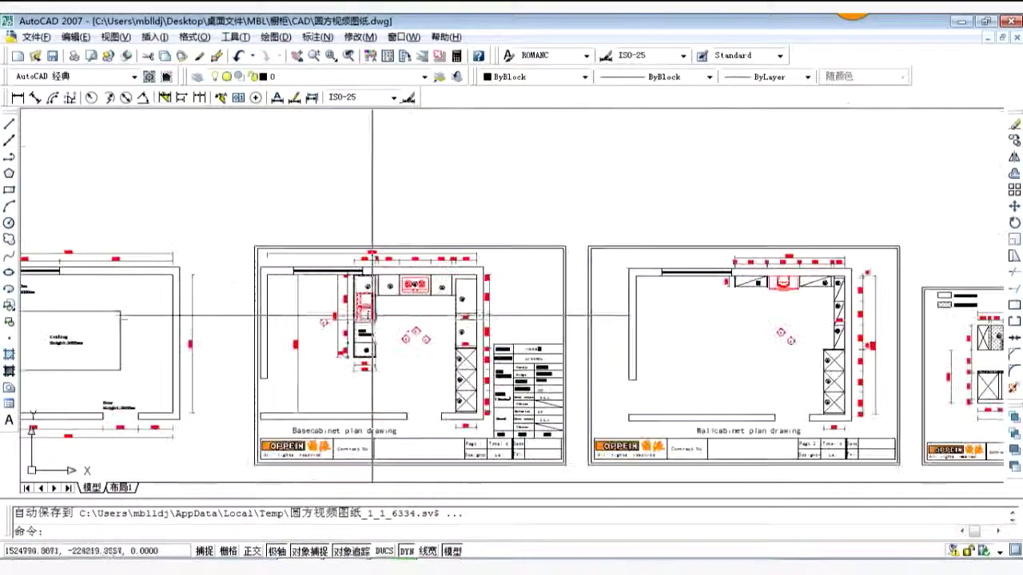
Zoom and pan the AutoCAD reference to Elevation C's base run (20, 400, 600, 700, 80, 600)
scroll(352, 264, up, 5)
mouse_move(363, 289)
middle_down()
mouse_move(363, 201)
mouse_move(356, 231)
mouse_move(367, 244)
middle_up()
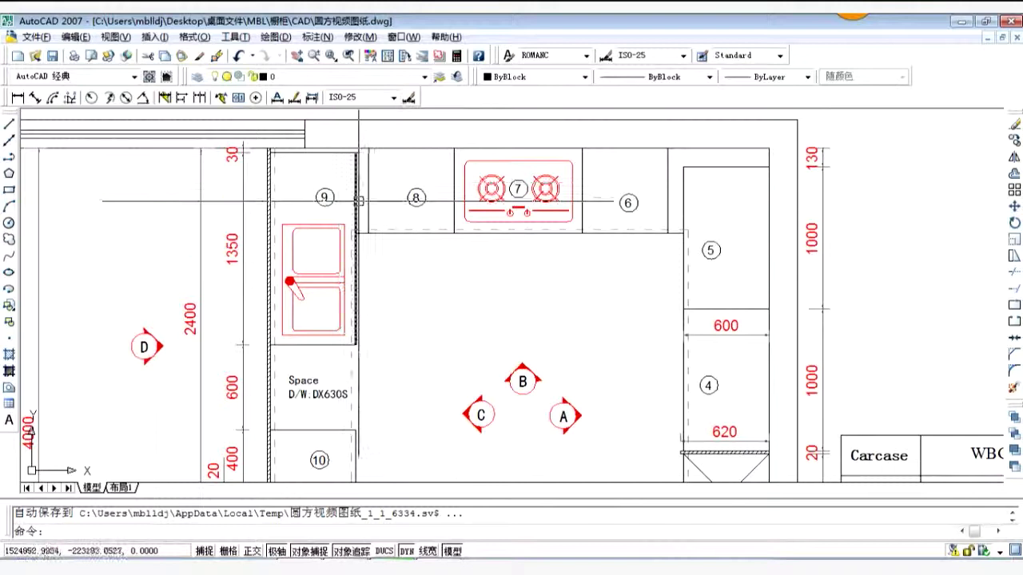
scroll(377, 247, down, 6)
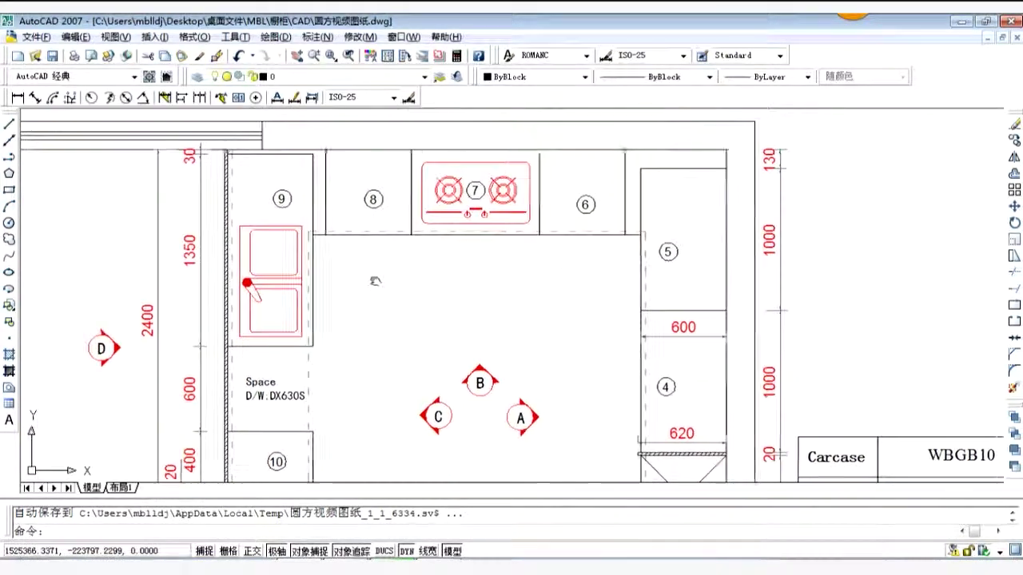
scroll(560, 288, up, 2)
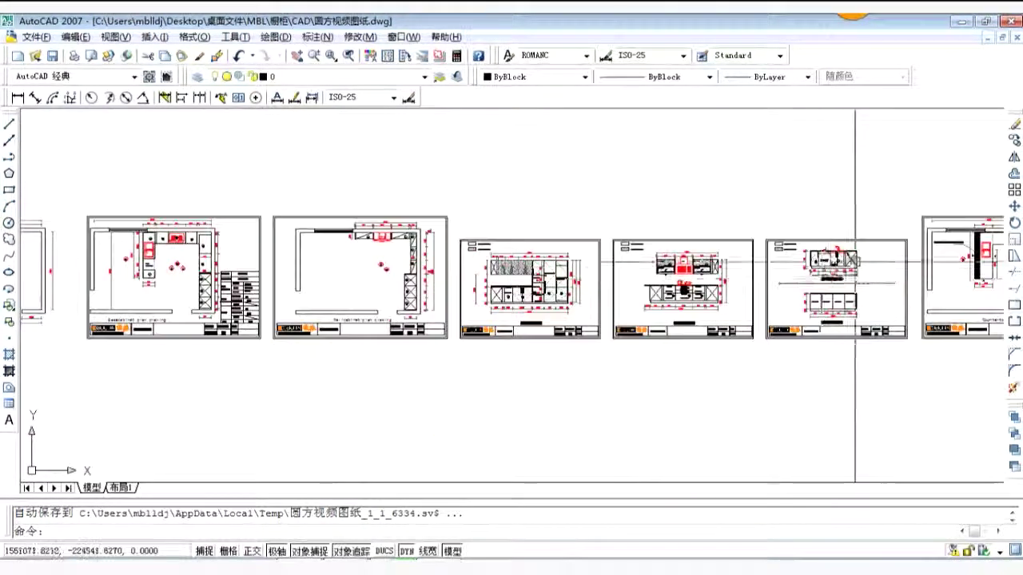
scroll(850, 264, up, 3)
middle_drag(834, 262, 595, 256)
scroll(528, 244, up, 3)
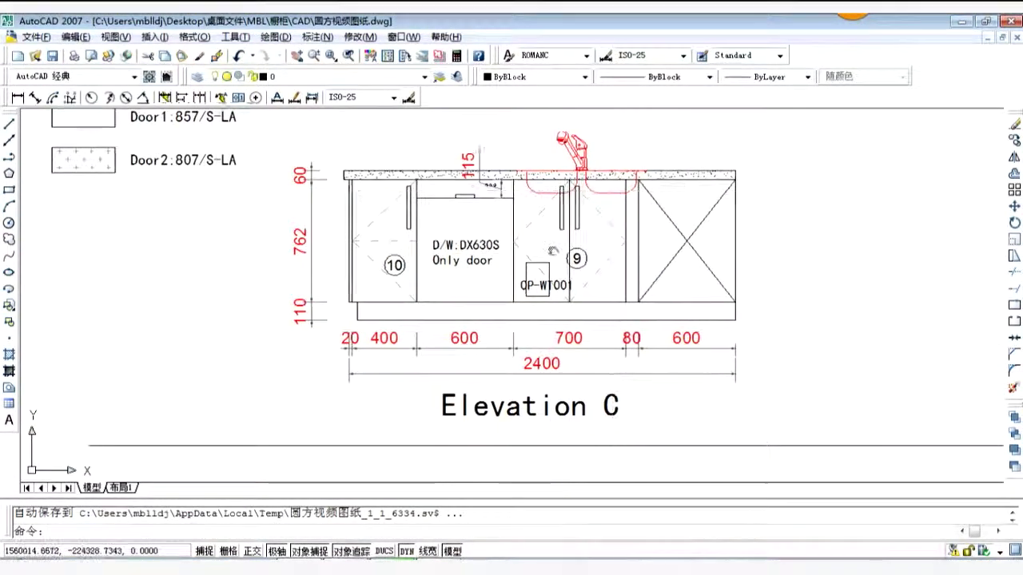
scroll(614, 239, down, 1)
scroll(623, 236, up, 1)
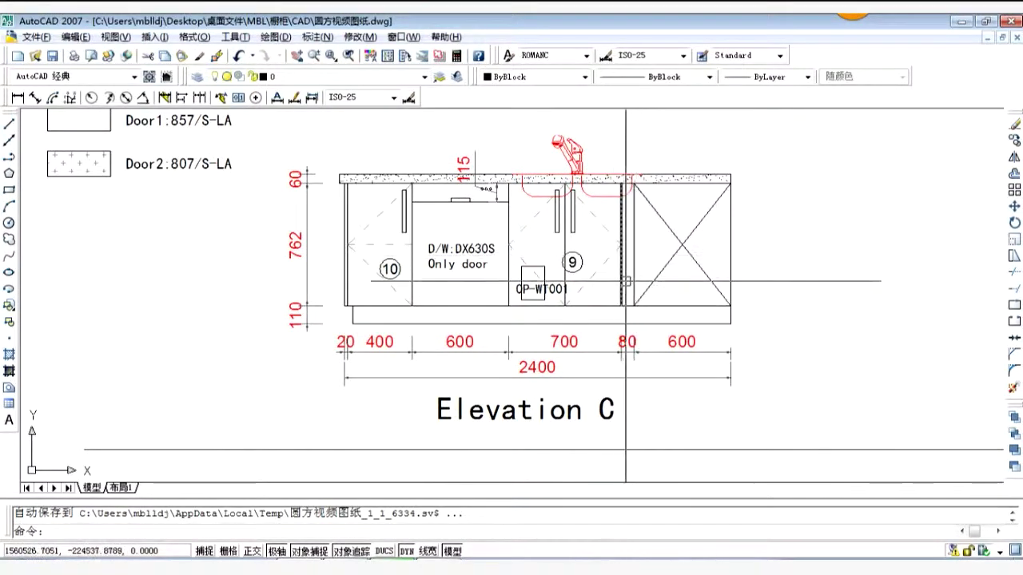
Back in KDMAX, choose the second Blind corner sink base from the corner sink cabinets
key(alt+Tab)
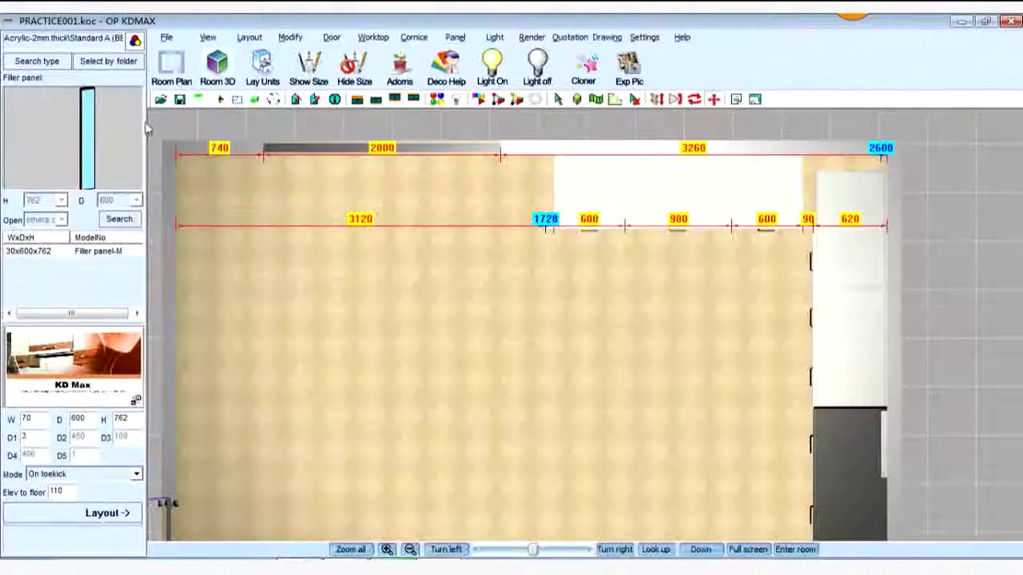
click(109, 61)
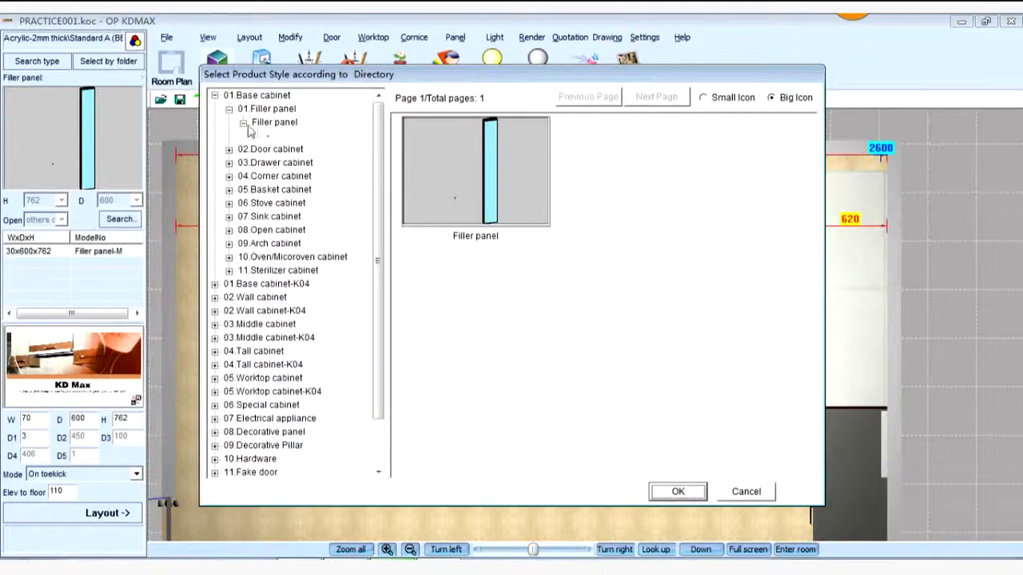
click(229, 217)
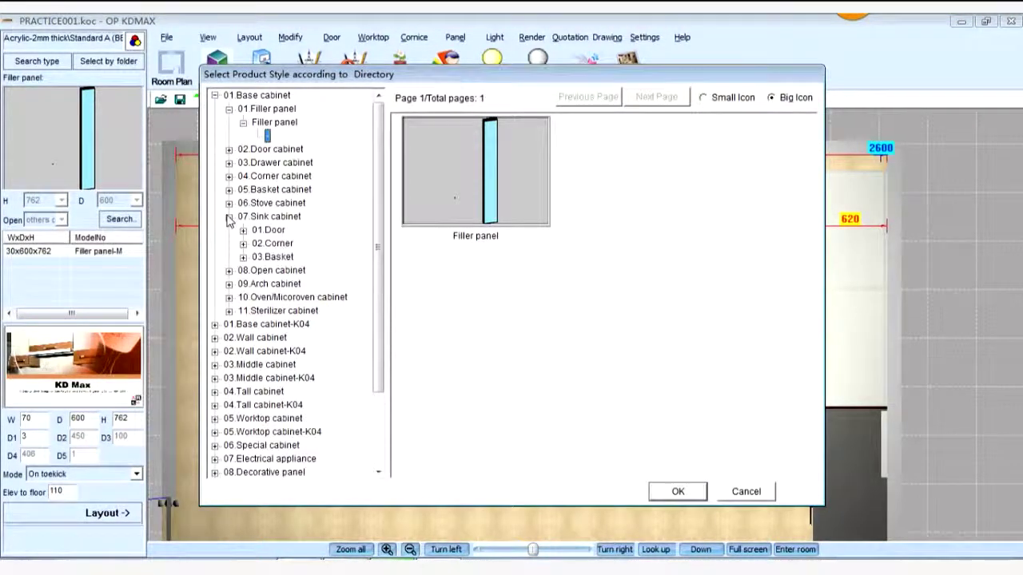
click(272, 244)
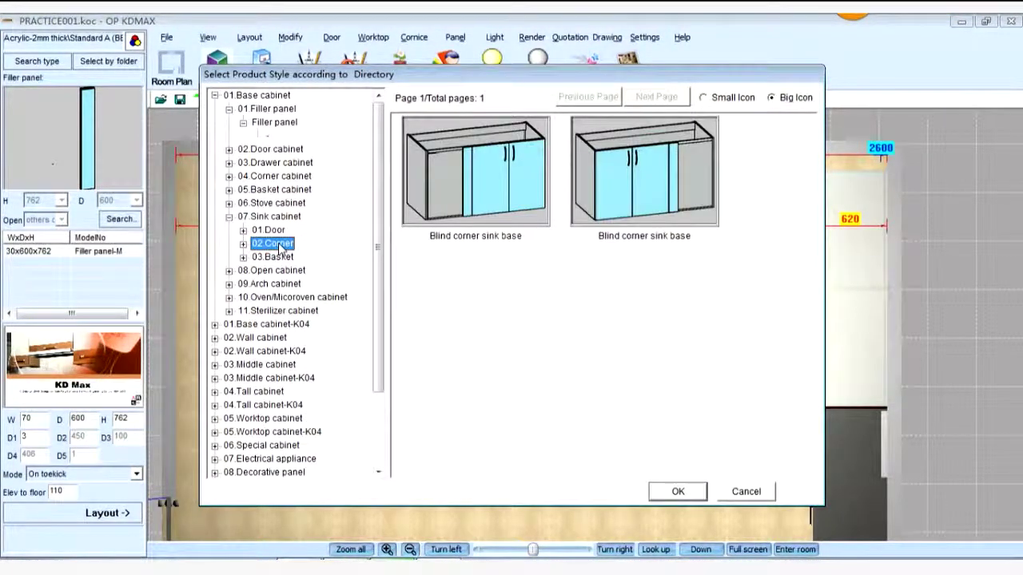
click(648, 188)
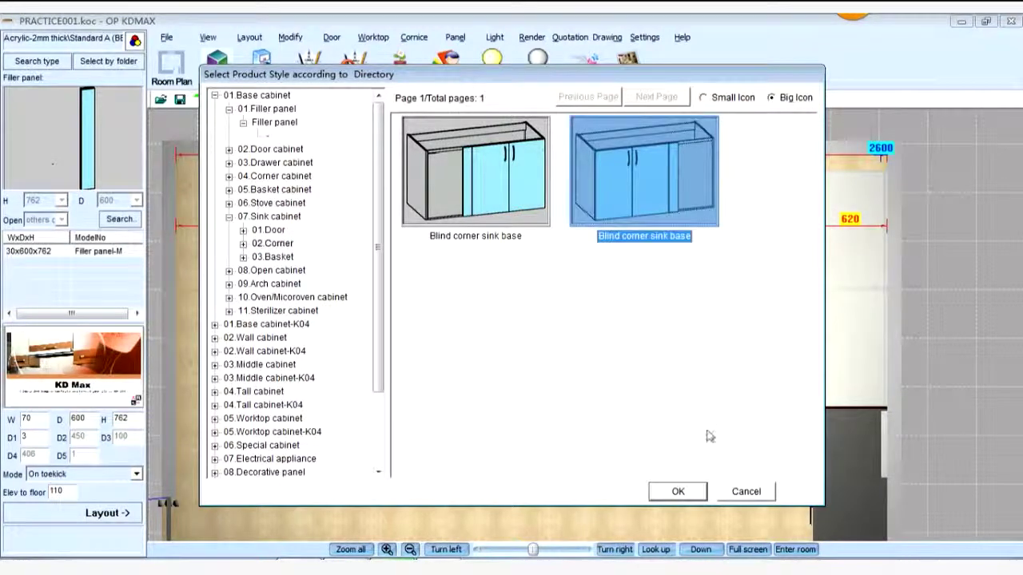
click(676, 493)
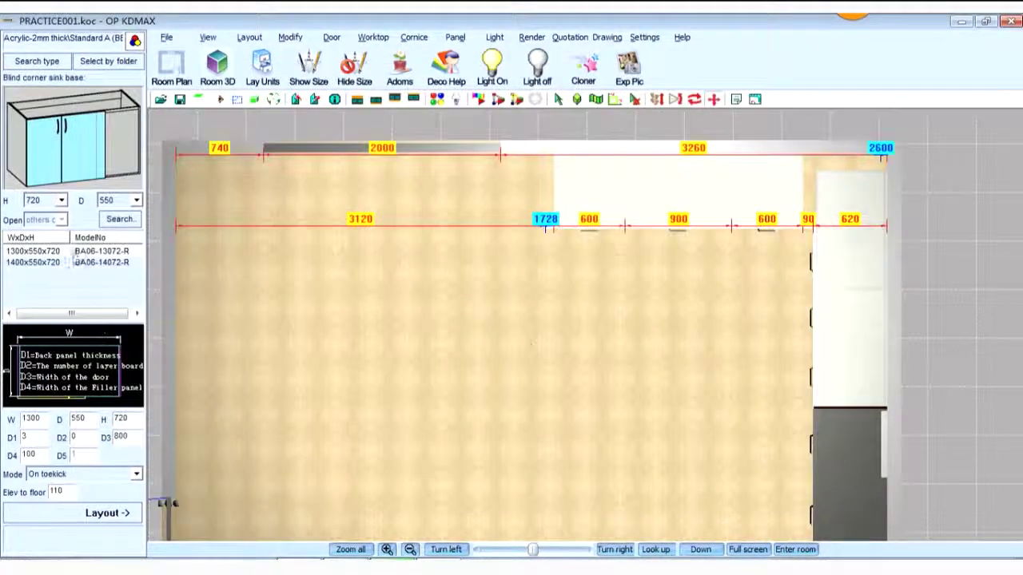
Size it 762 high and 600 deep from the 1400x600x762 preset, entering 70 in the width field
click(62, 201)
click(36, 230)
click(137, 201)
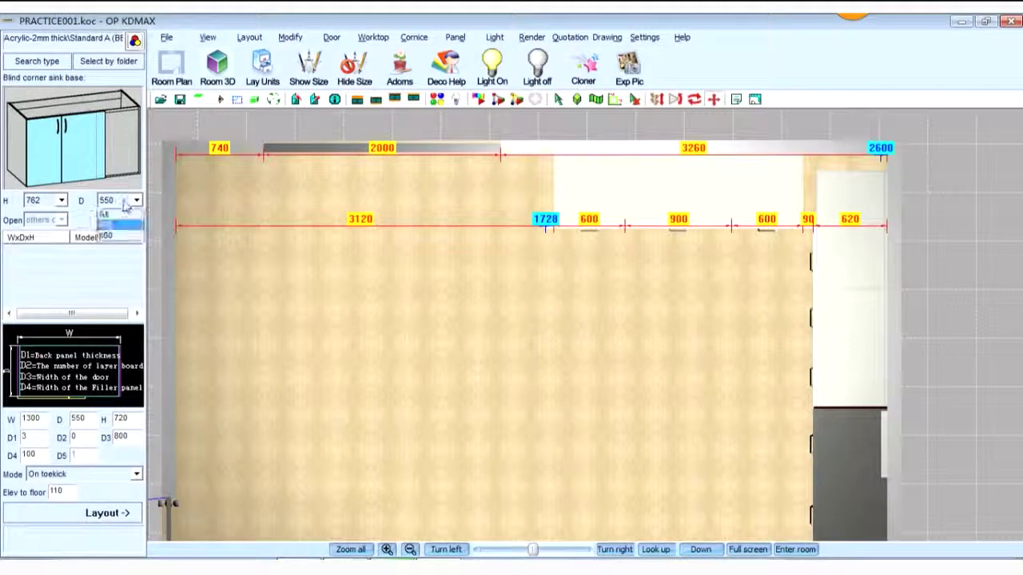
click(114, 236)
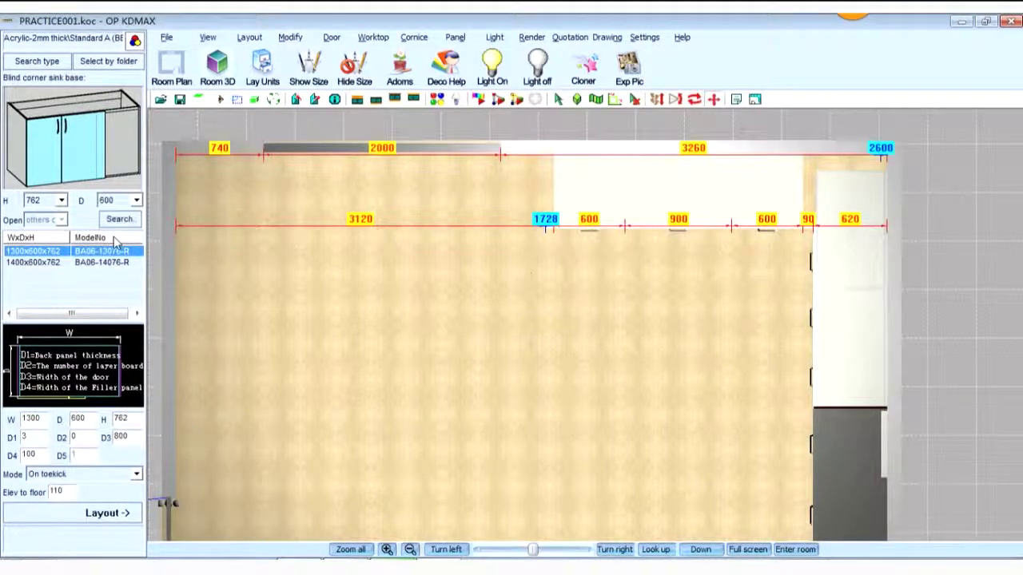
click(36, 263)
click(47, 420)
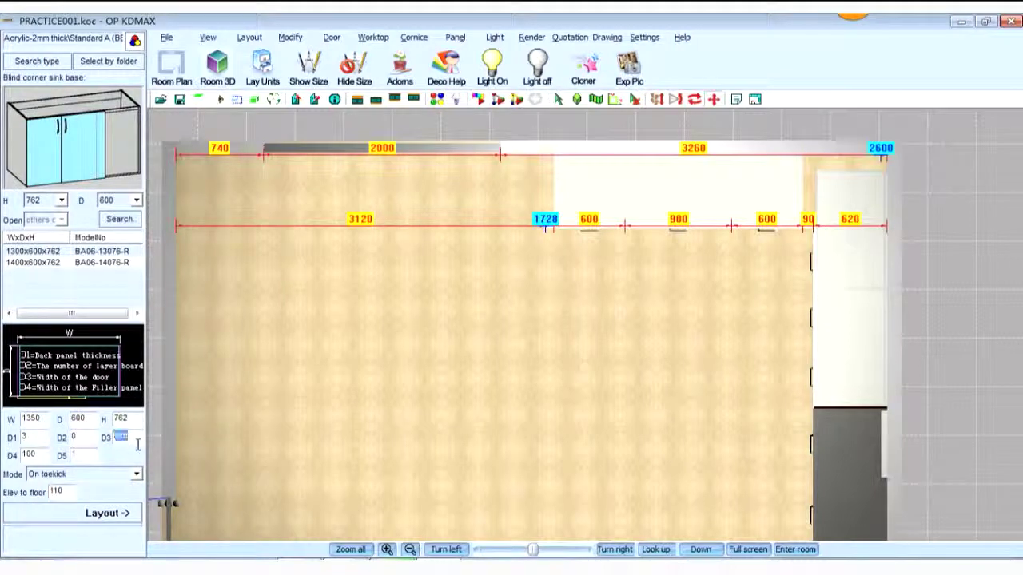
text(700)
click(84, 520)
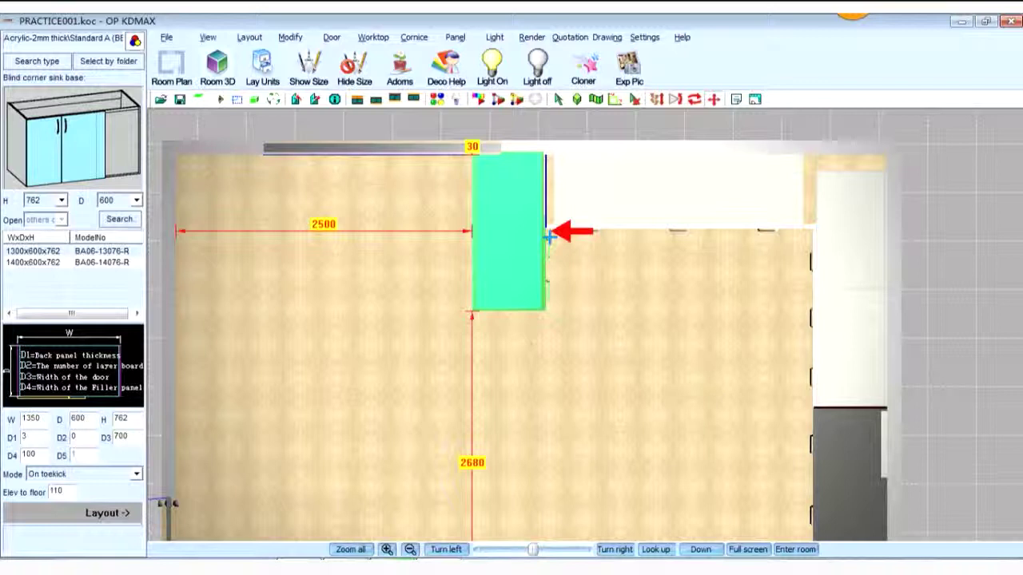
Read cabinet 9's 1350 width in the AutoCAD plan, then return to KDMAX
key(alt+Tab)
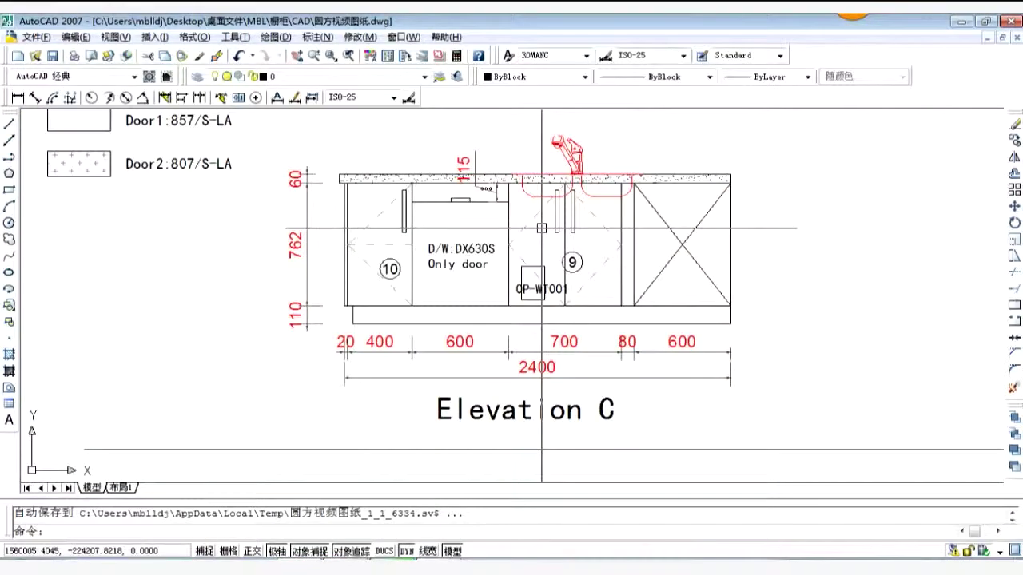
scroll(346, 231, down, 4)
scroll(346, 231, down, 2)
scroll(345, 231, up, 1)
middle_drag(206, 228, 411, 229)
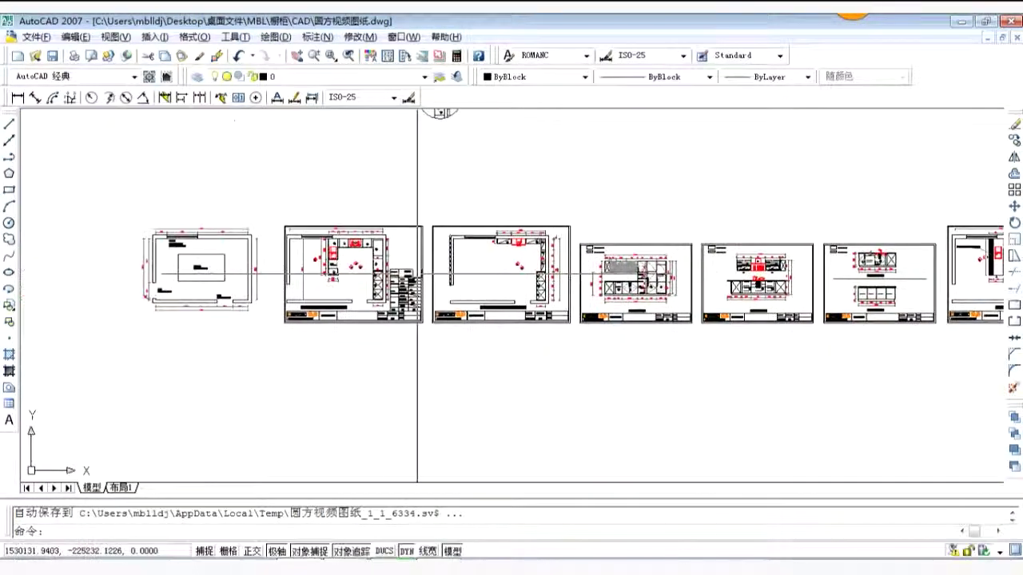
scroll(345, 230, up, 3)
scroll(356, 204, up, 8)
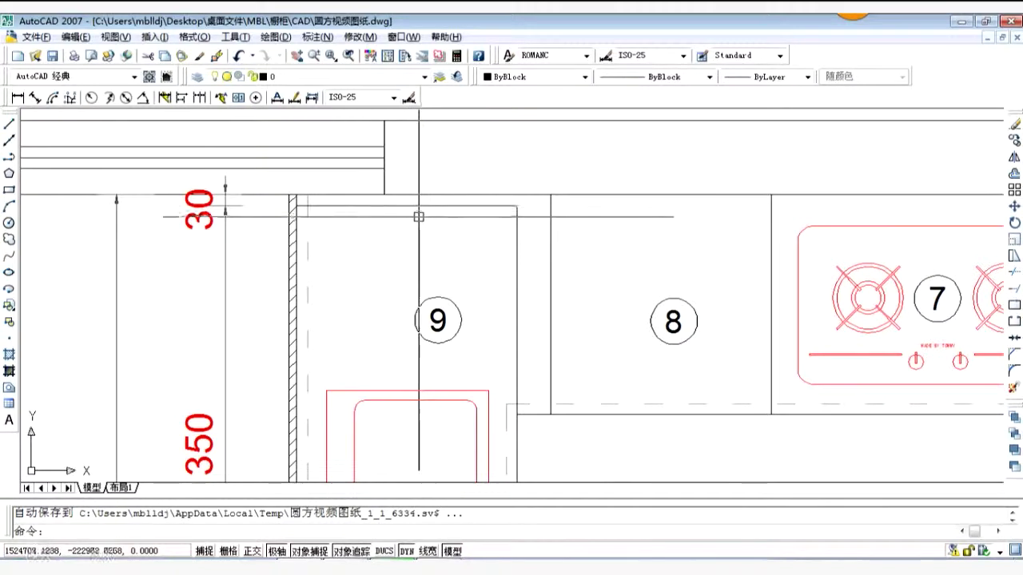
scroll(446, 215, down, 2)
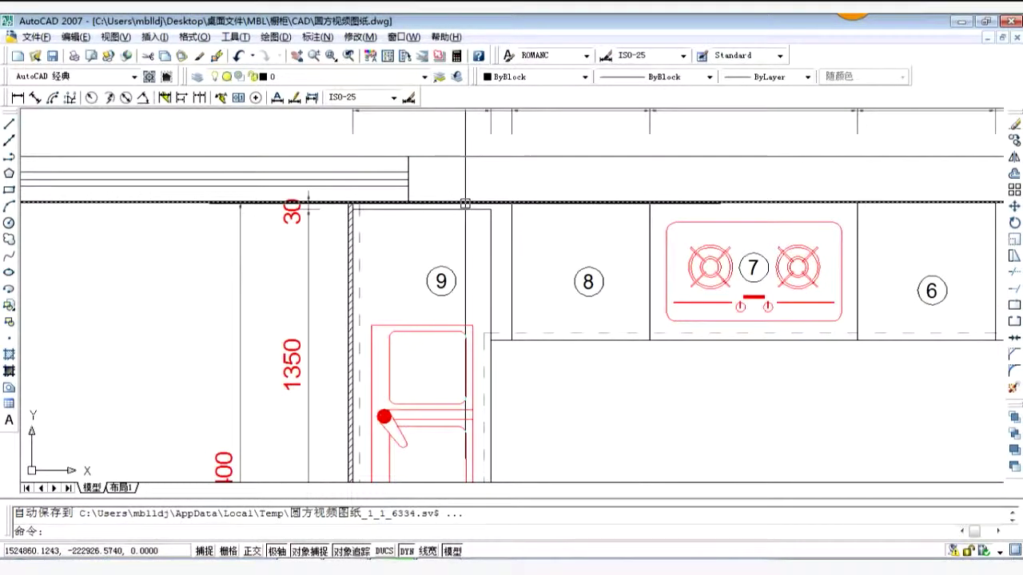
key(alt+Tab)
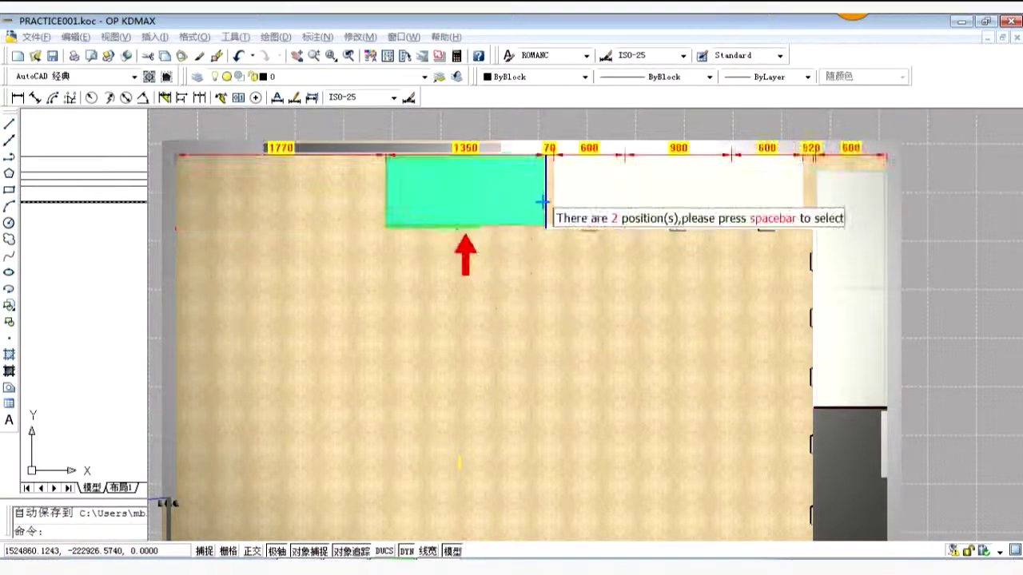
Place the sink base on the back wall despite the interference and shift it -60 in Y
click(559, 236)
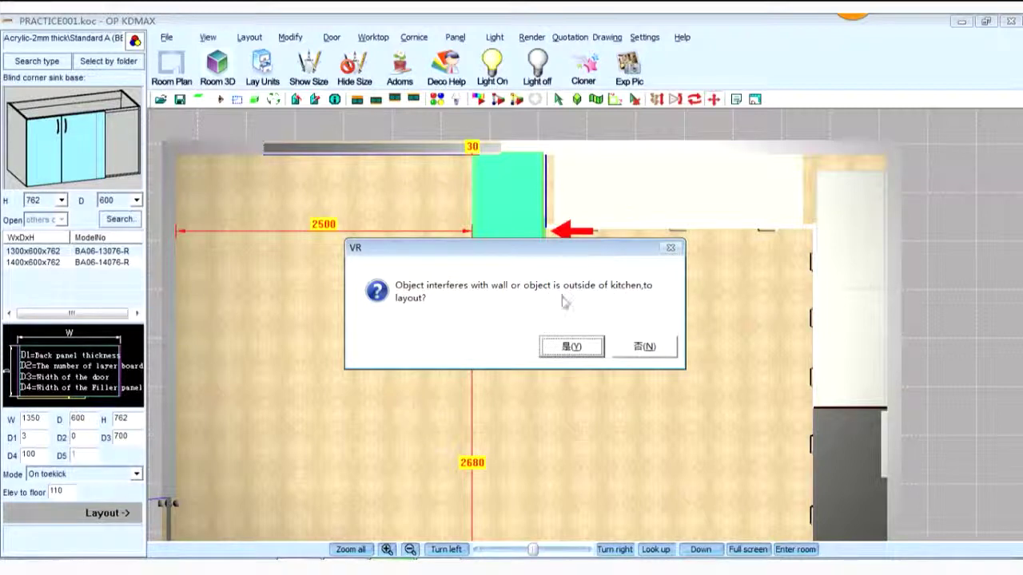
click(569, 348)
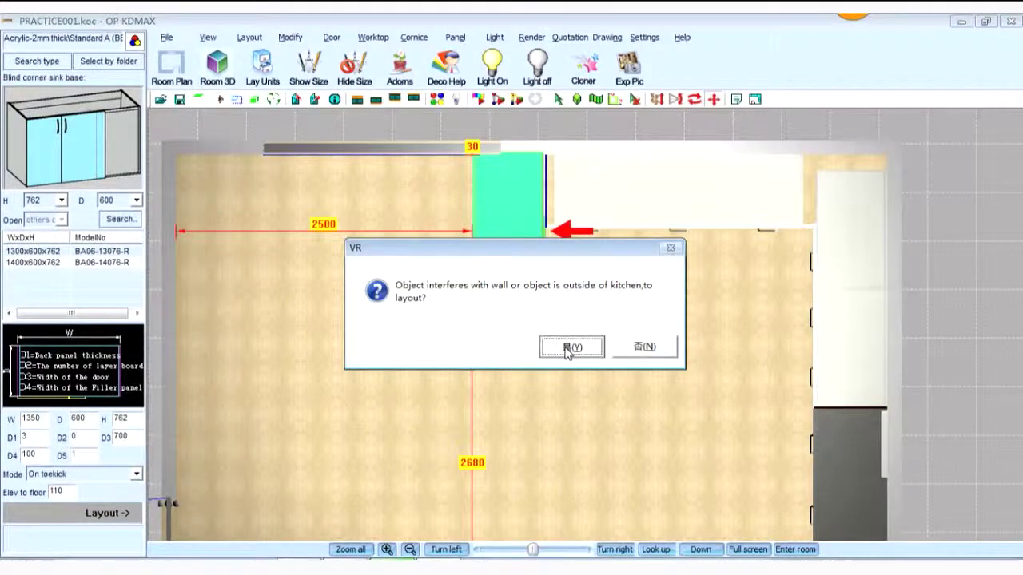
click(559, 100)
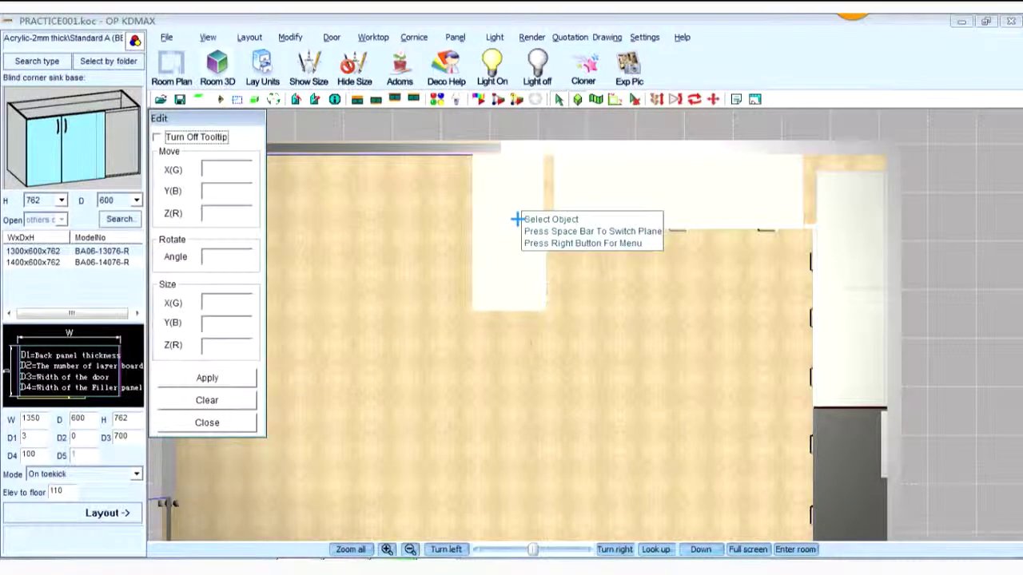
click(558, 100)
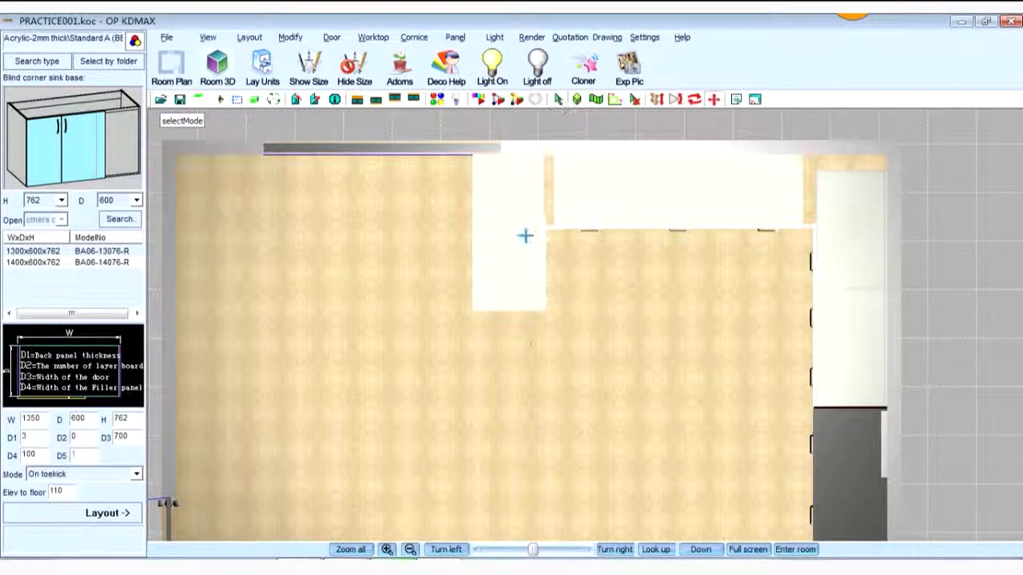
click(559, 100)
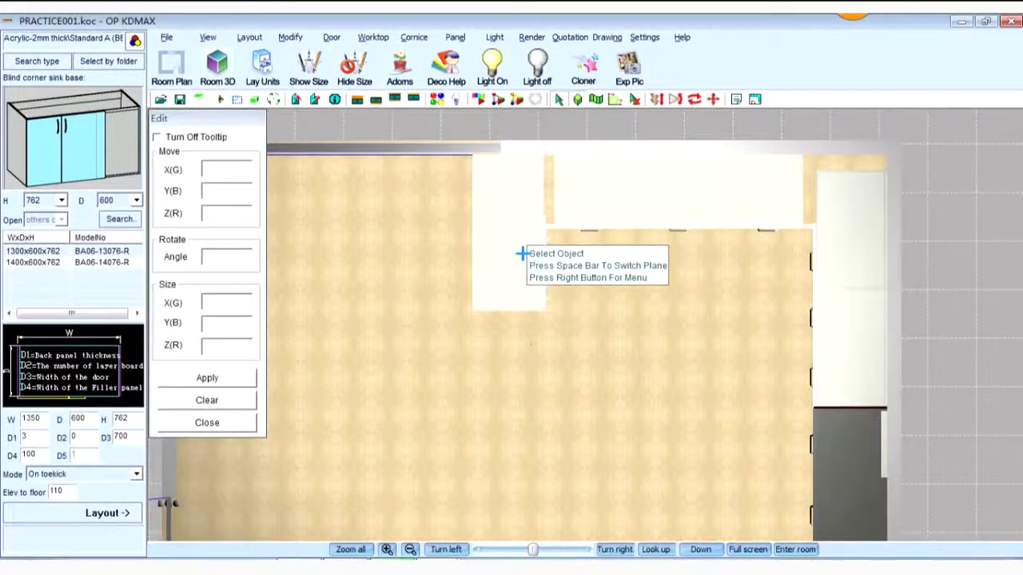
click(522, 254)
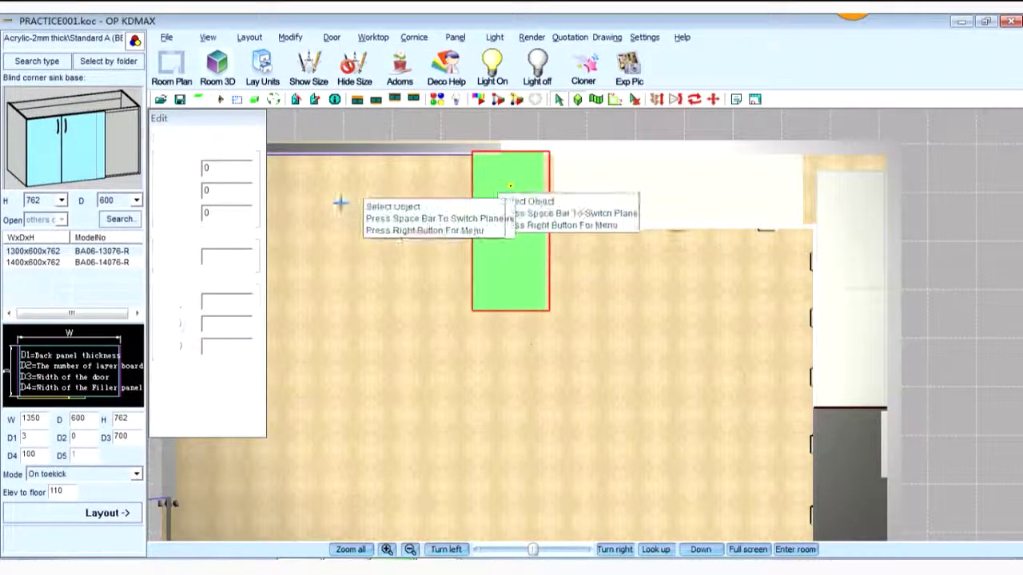
click(248, 200)
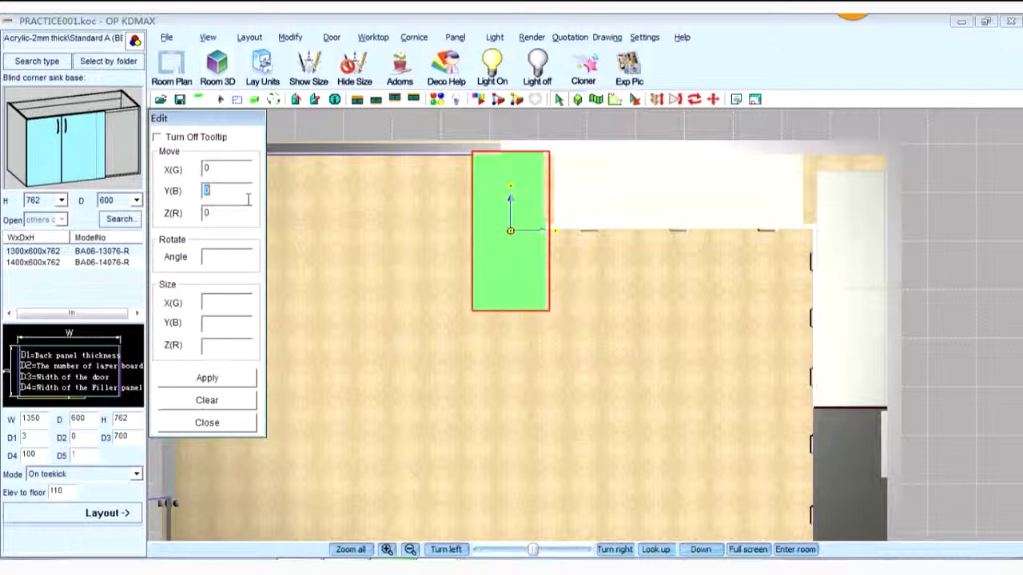
text(-60)
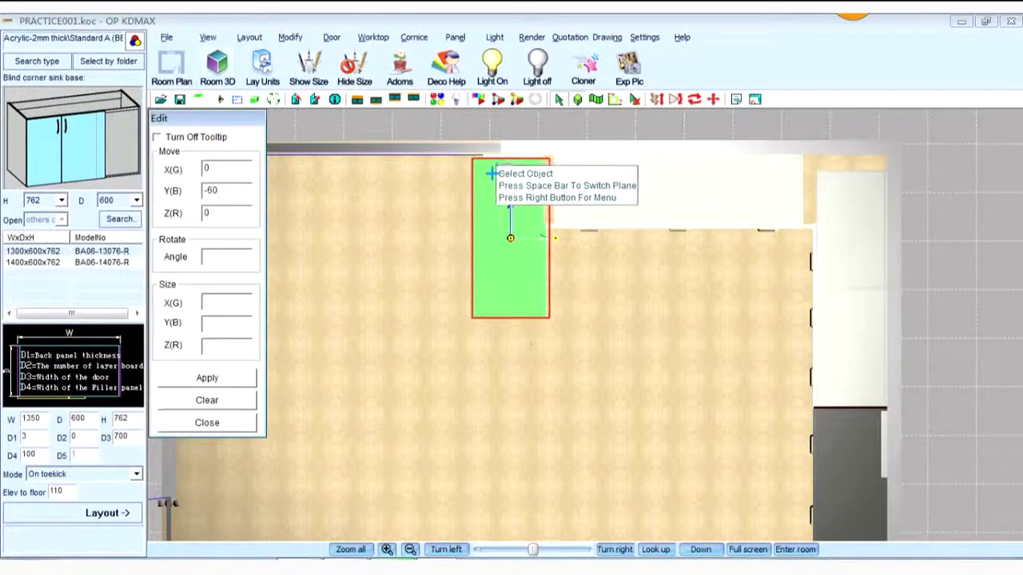
click(222, 382)
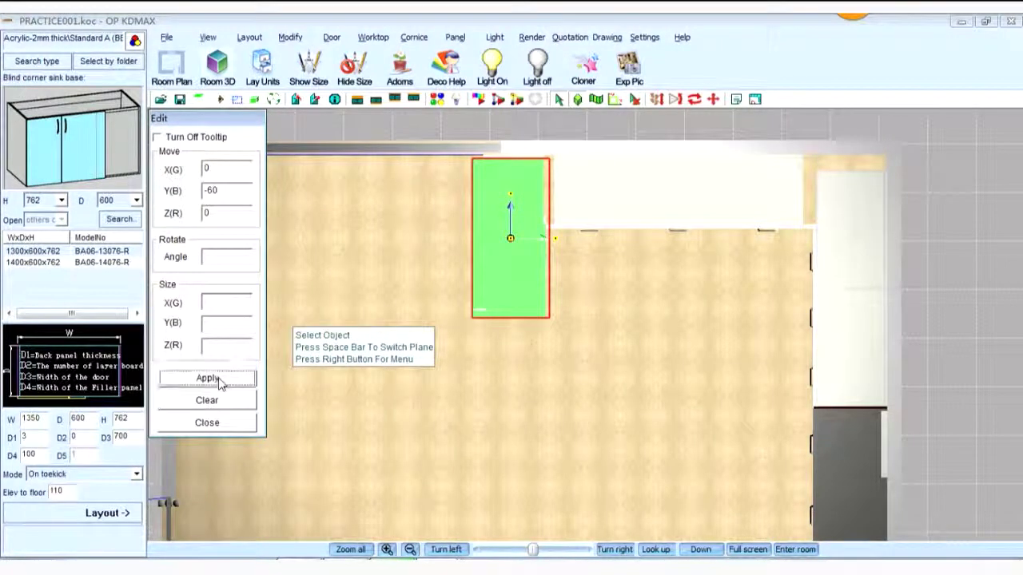
click(214, 429)
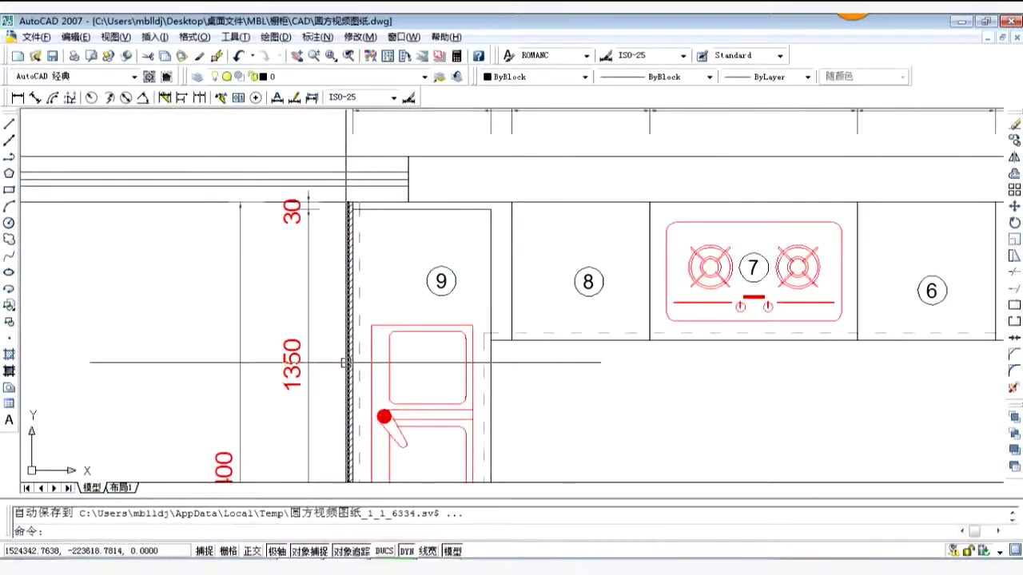
Pan the AutoCAD plan to the sink run with the 600 D/W space and cabinet 10
scroll(345, 362, down, 5)
scroll(474, 273, up, 8)
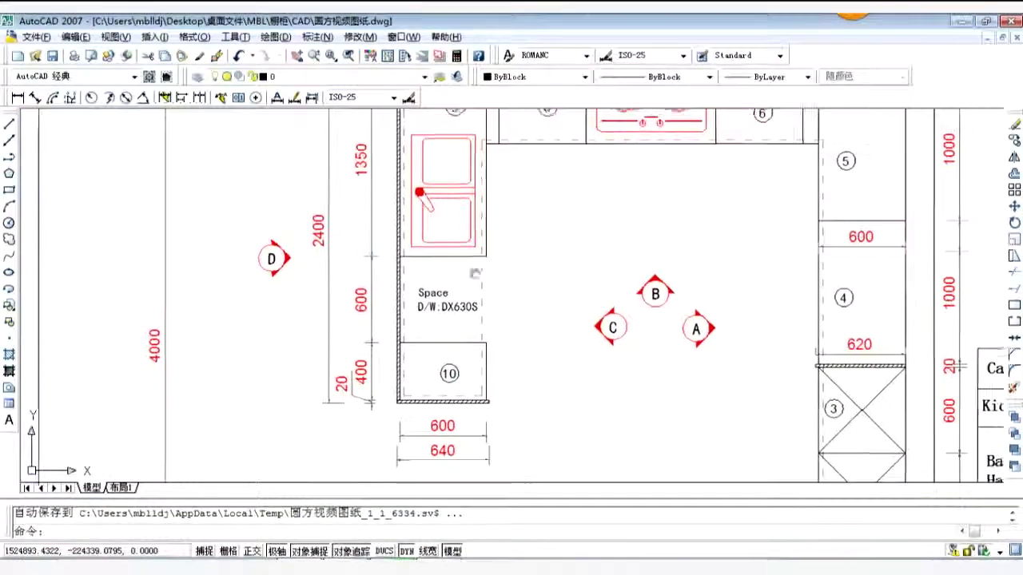
middle_drag(474, 273, 431, 306)
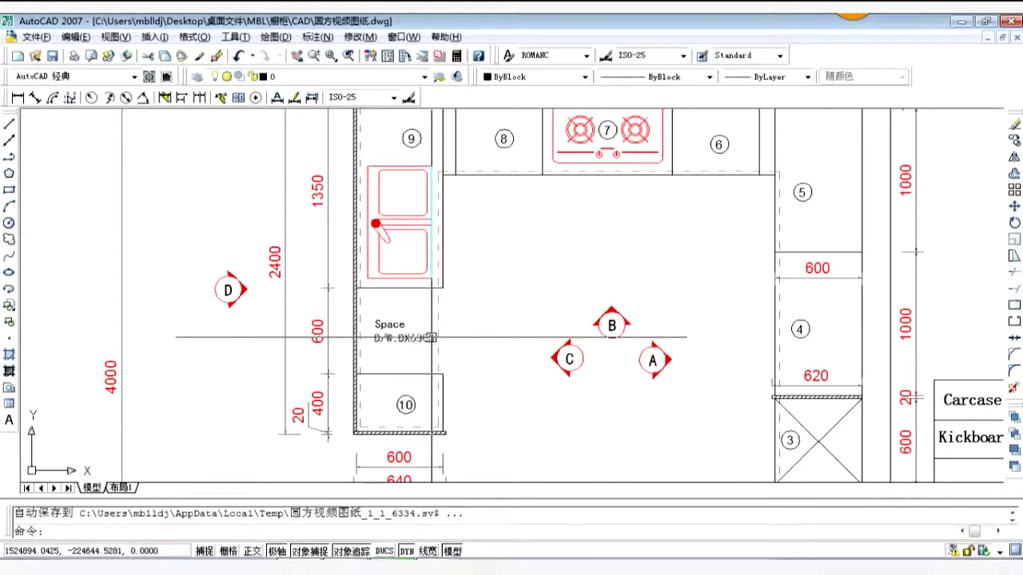
middle_drag(482, 340, 462, 329)
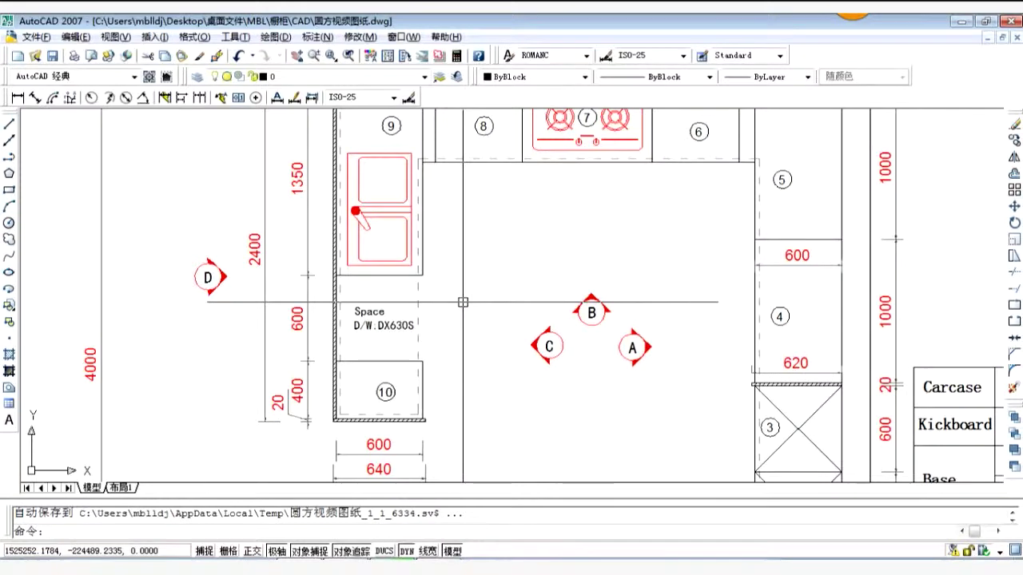
key(alt+Tab)
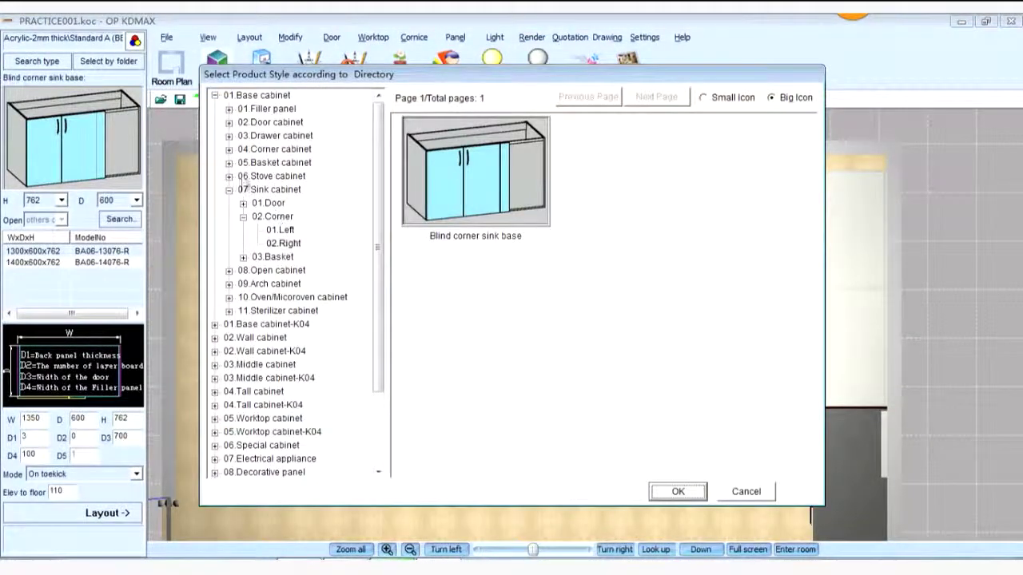
Choose the single door base cabinet and set its height to 762 and depth to 600
click(270, 122)
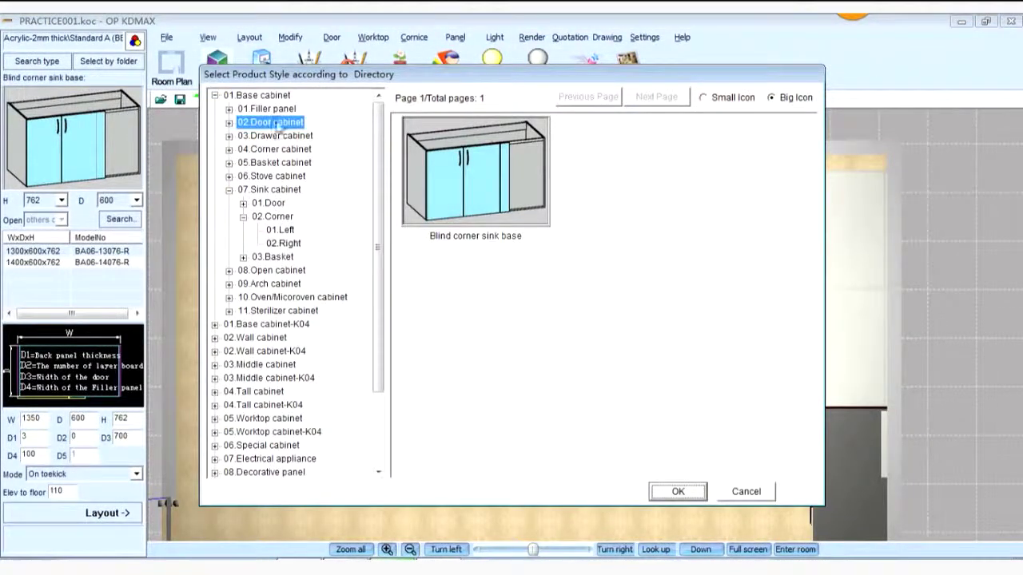
click(496, 180)
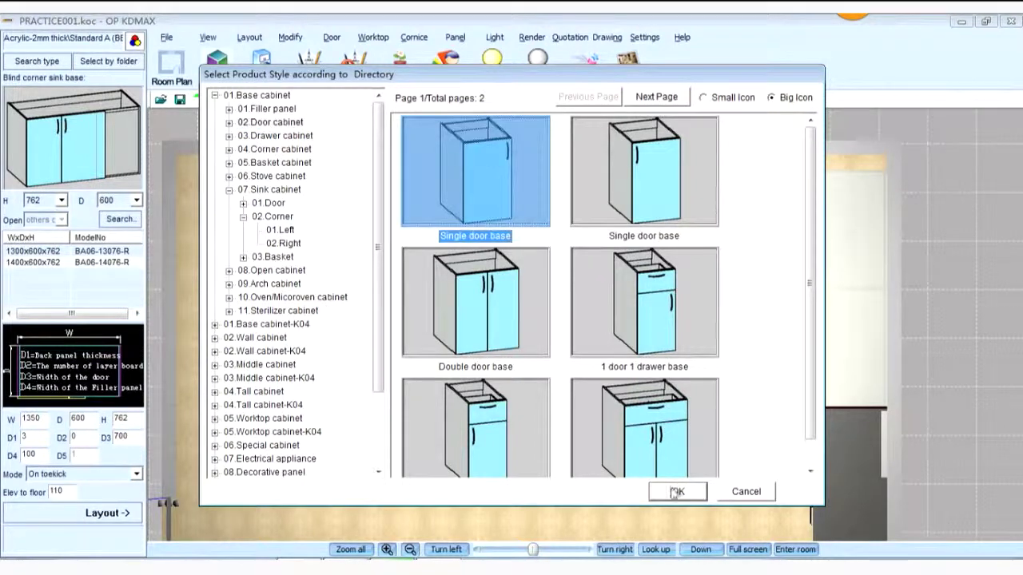
click(677, 491)
click(61, 200)
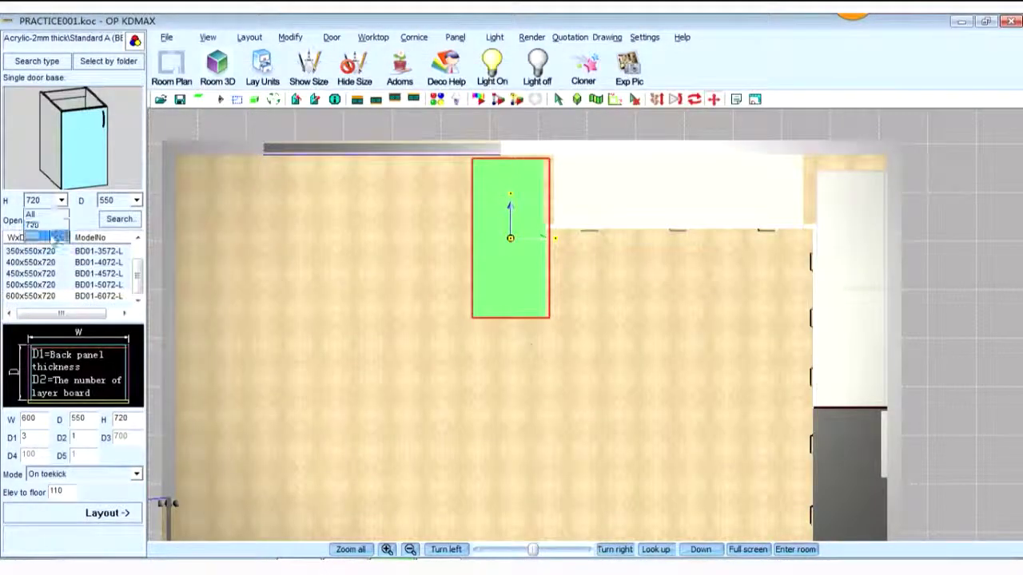
click(32, 223)
click(136, 200)
click(108, 235)
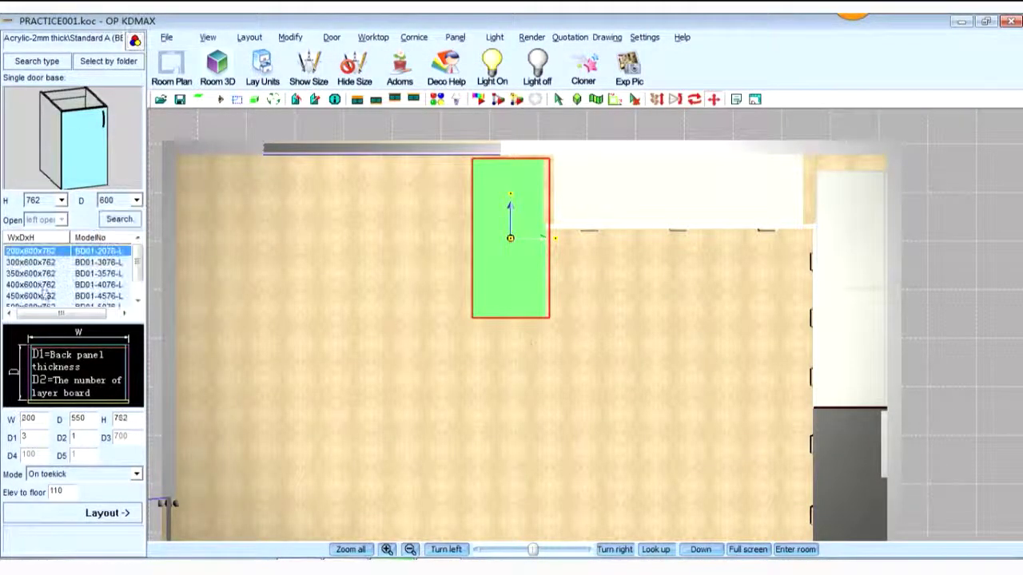
Place a 600x600x762 single door base, then a 450x600x762 one at the island end
click(47, 296)
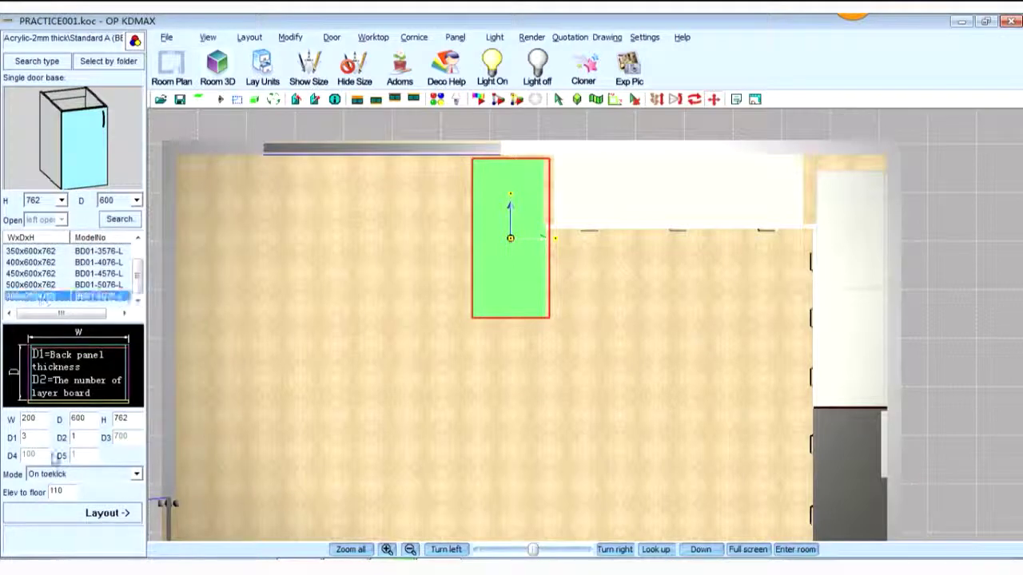
click(95, 517)
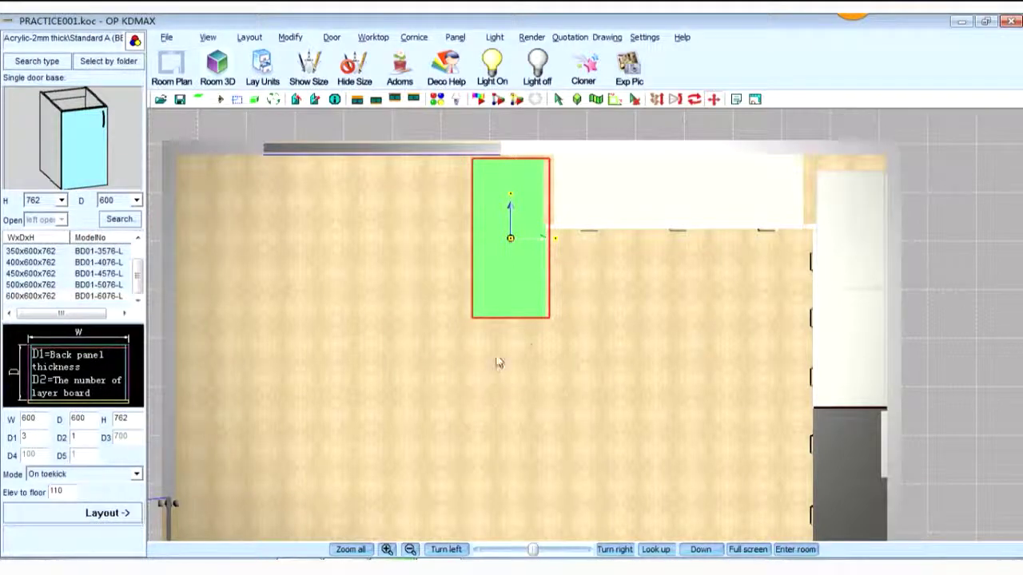
click(532, 330)
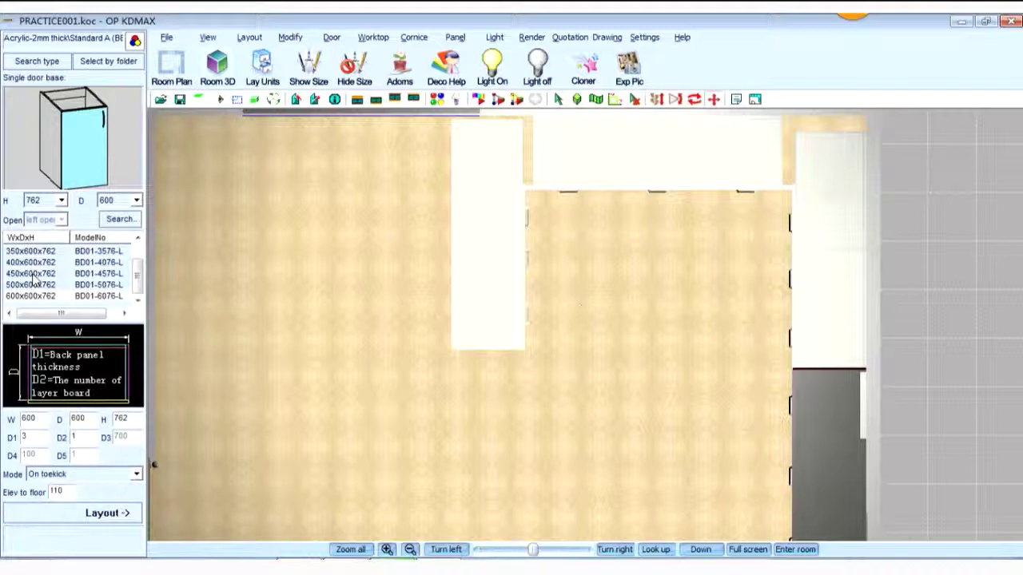
click(34, 274)
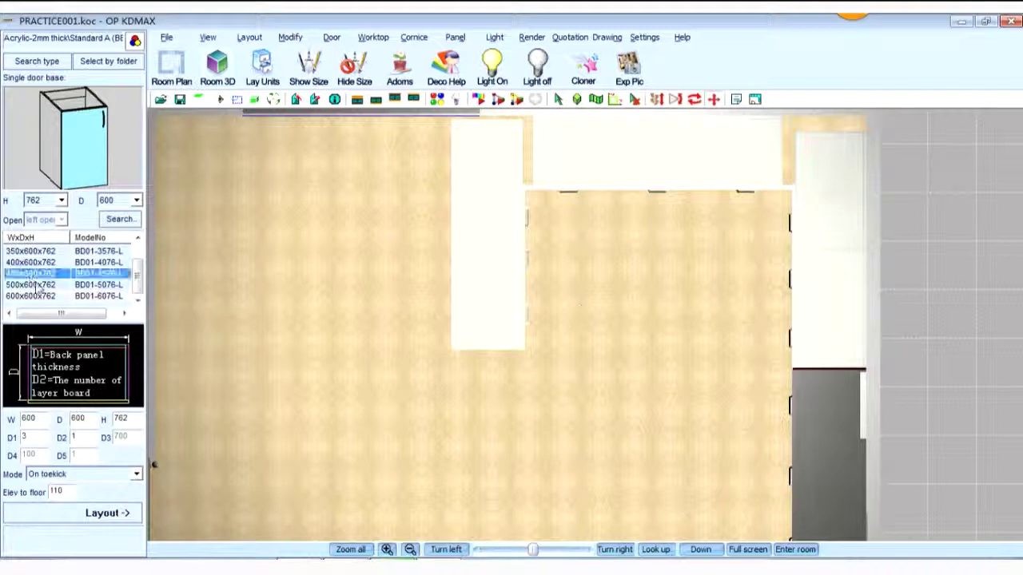
click(83, 514)
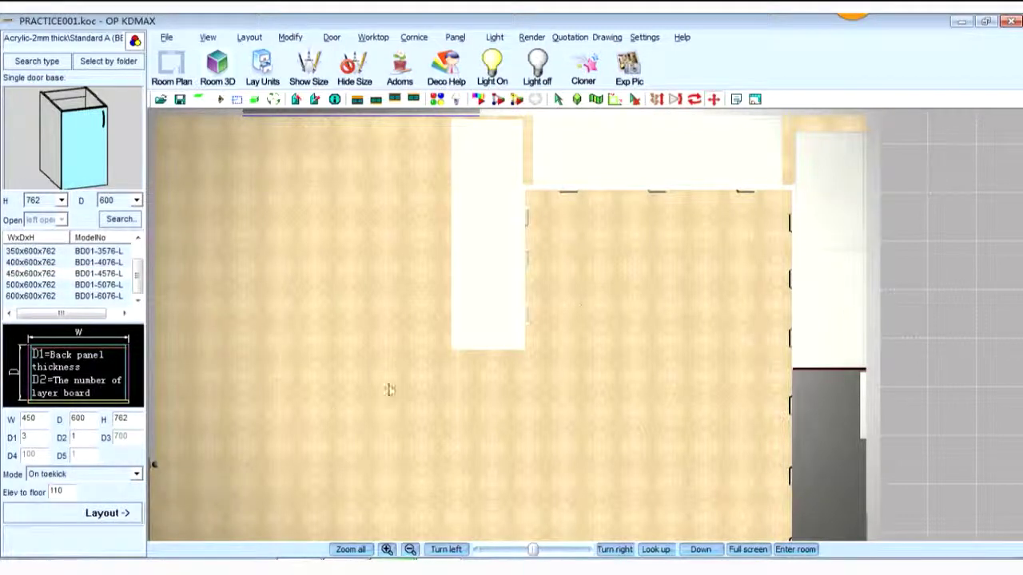
right_click(530, 350)
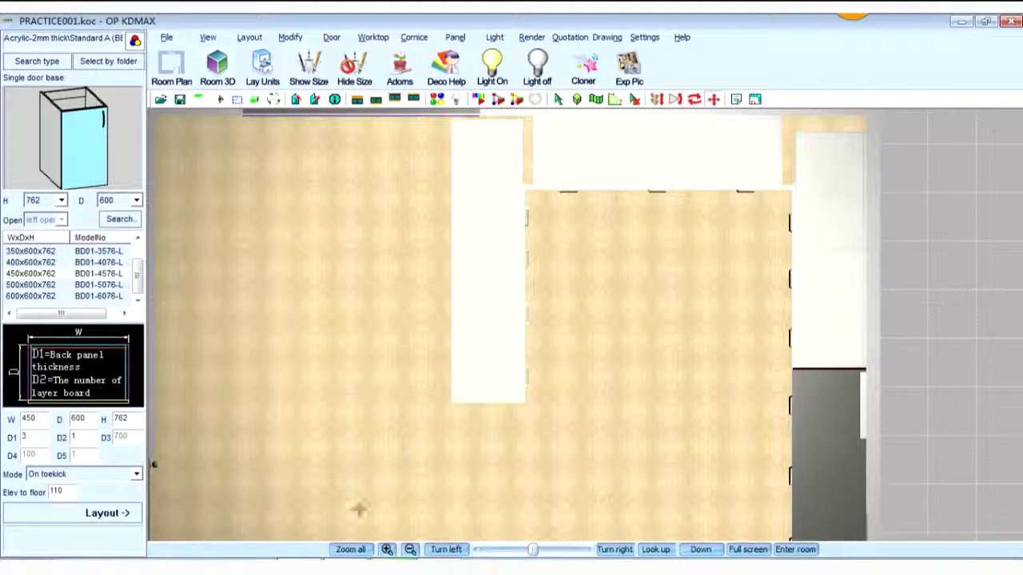
key(alt+Tab)
Zoom onto cabinet 10 in AutoCAD to show its 20, 600 and 640 dimensions
scroll(411, 367, up, 8)
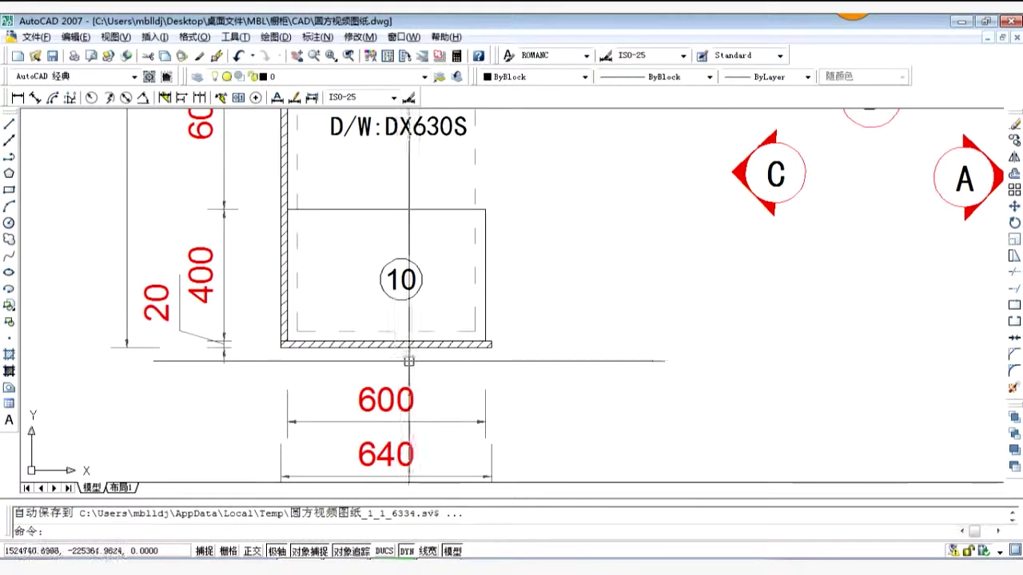
mouse_move(384, 364)
middle_down()
mouse_move(459, 336)
mouse_move(450, 327)
middle_up()
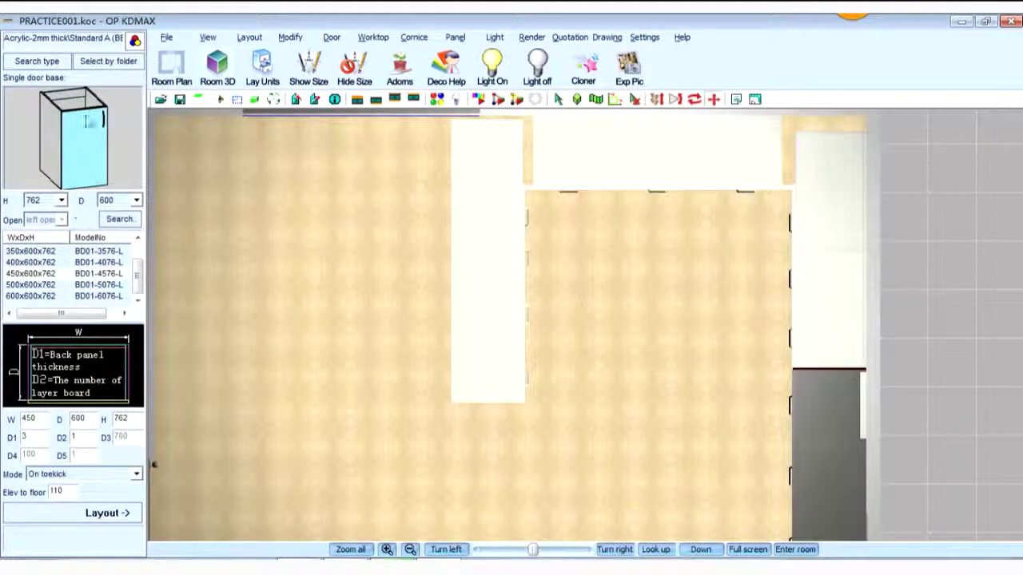
Select the left base fake door under 11.Fake door > Fake door > 01.Base cabinet
click(109, 64)
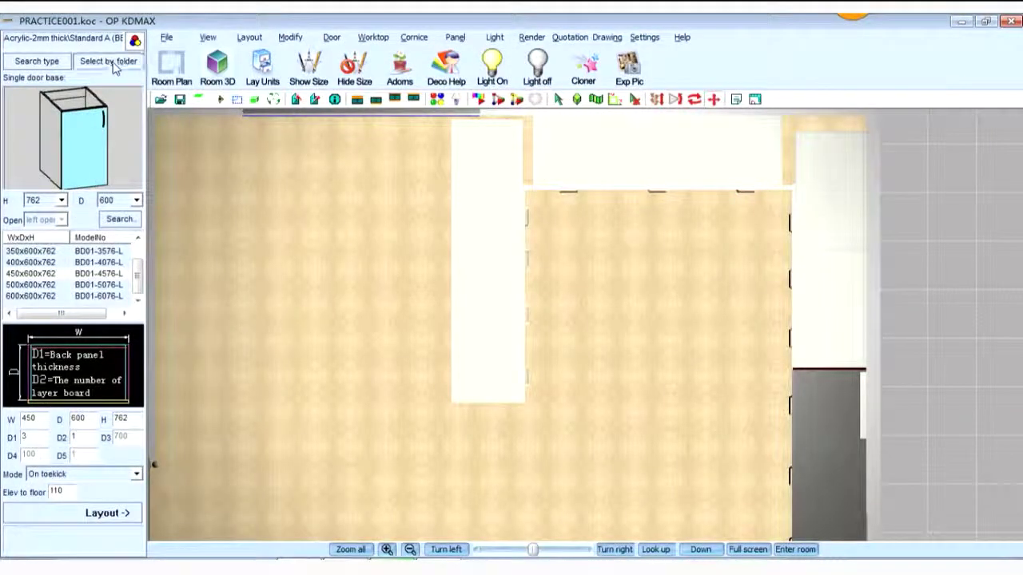
click(214, 95)
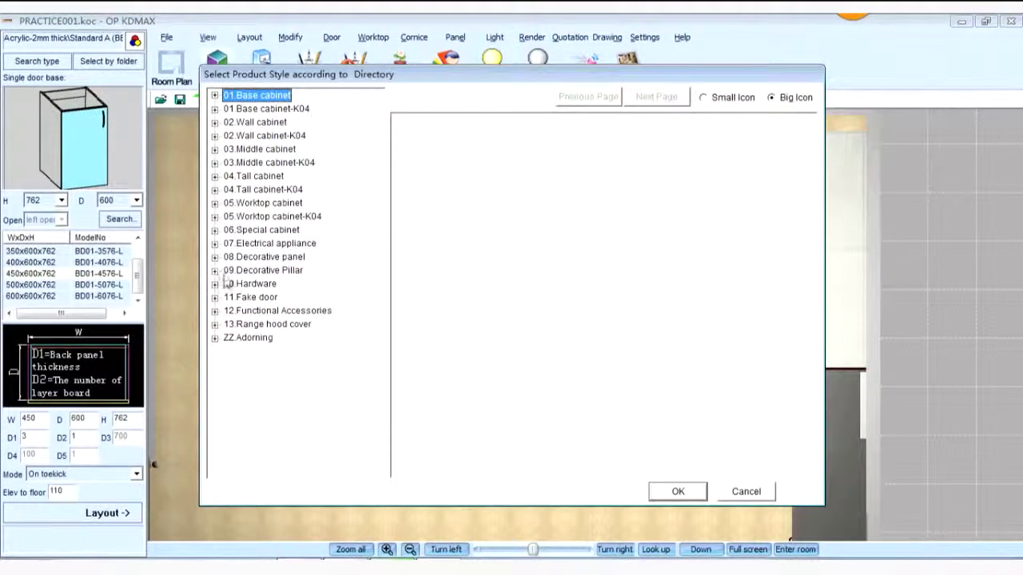
click(214, 297)
click(229, 311)
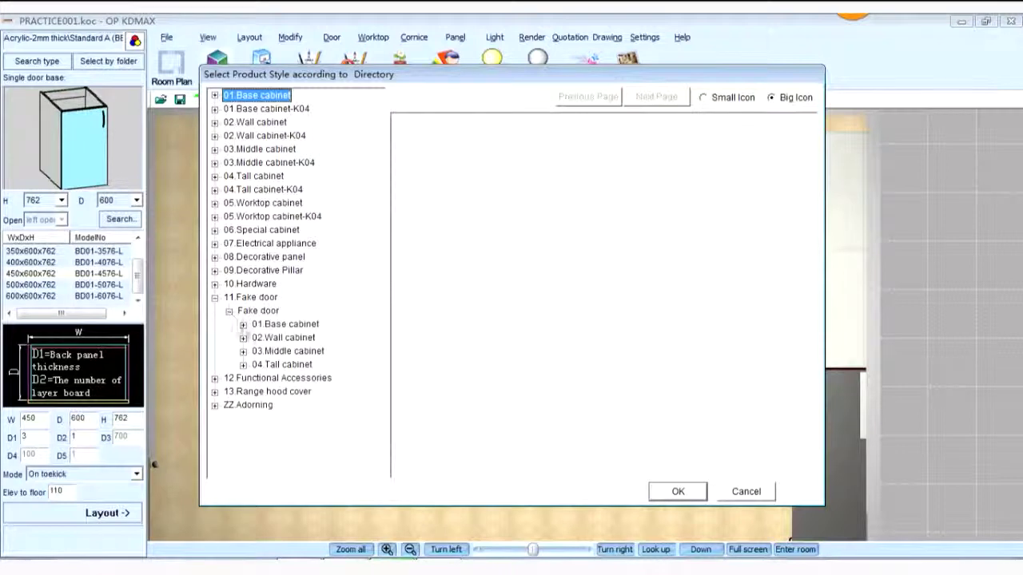
click(281, 324)
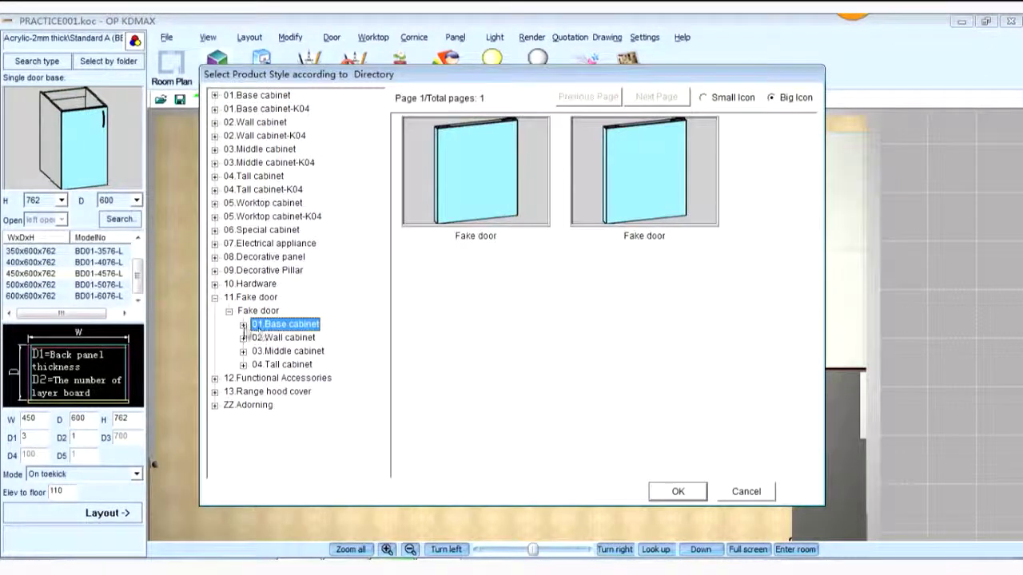
double_click(281, 326)
click(282, 339)
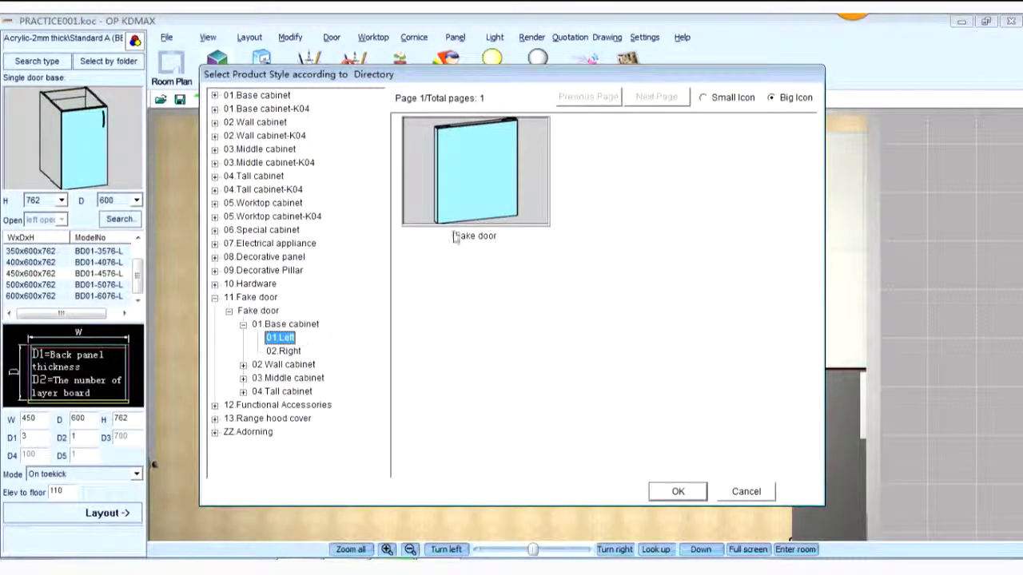
click(479, 171)
click(678, 492)
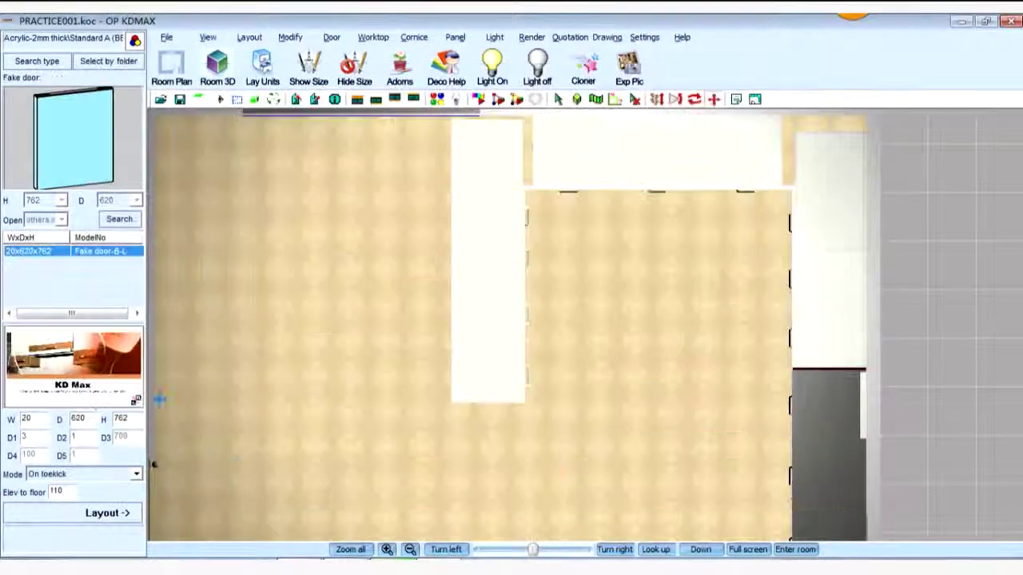
Set the fake door depth to 640 and place it at the island's bottom end
double_click(90, 422)
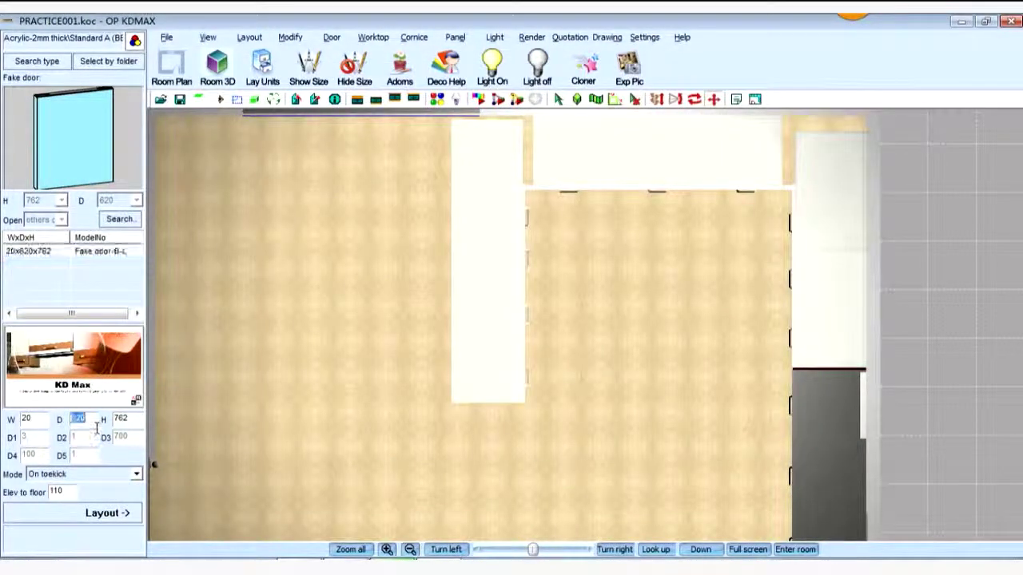
click(114, 520)
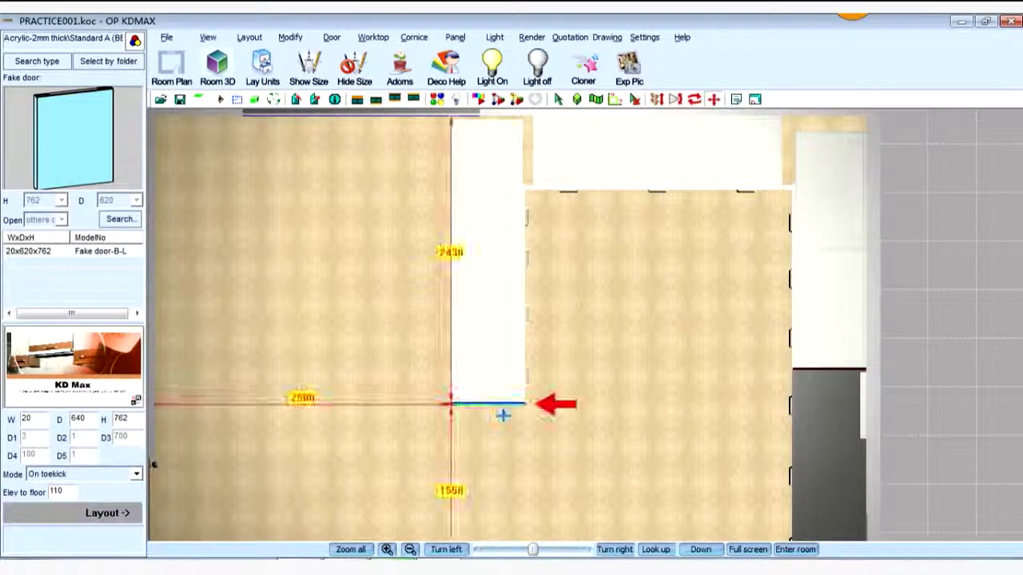
click(556, 408)
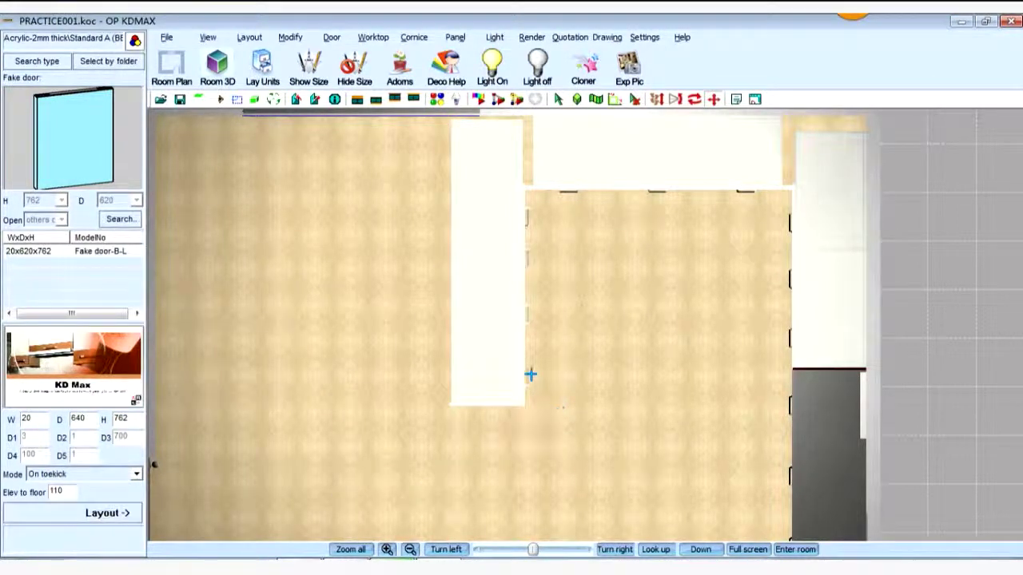
scroll(438, 253, up, 2)
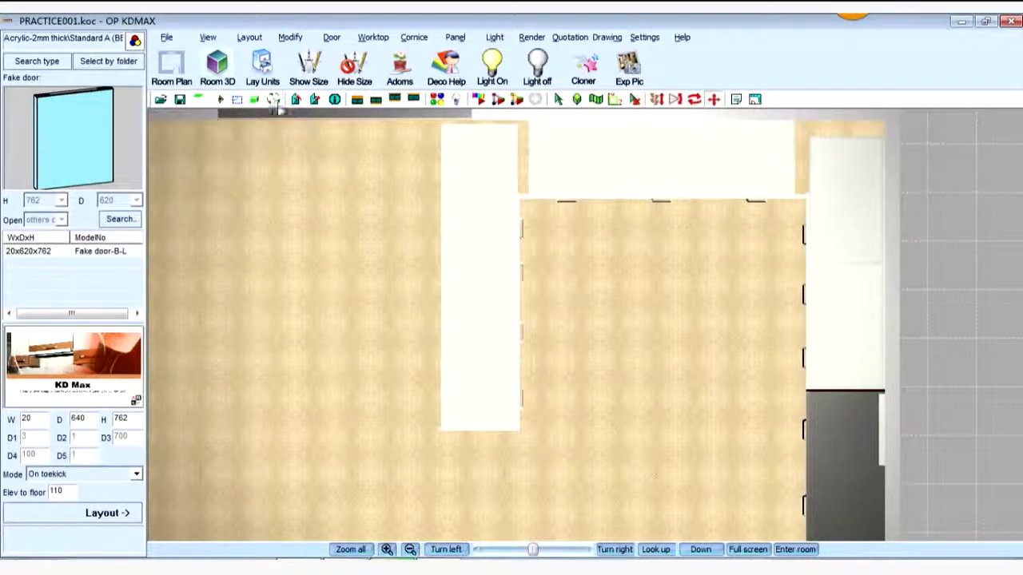
Enter the 3-D walkthrough, decline autosave, and rotate and pan to frame the U-shaped run
click(273, 99)
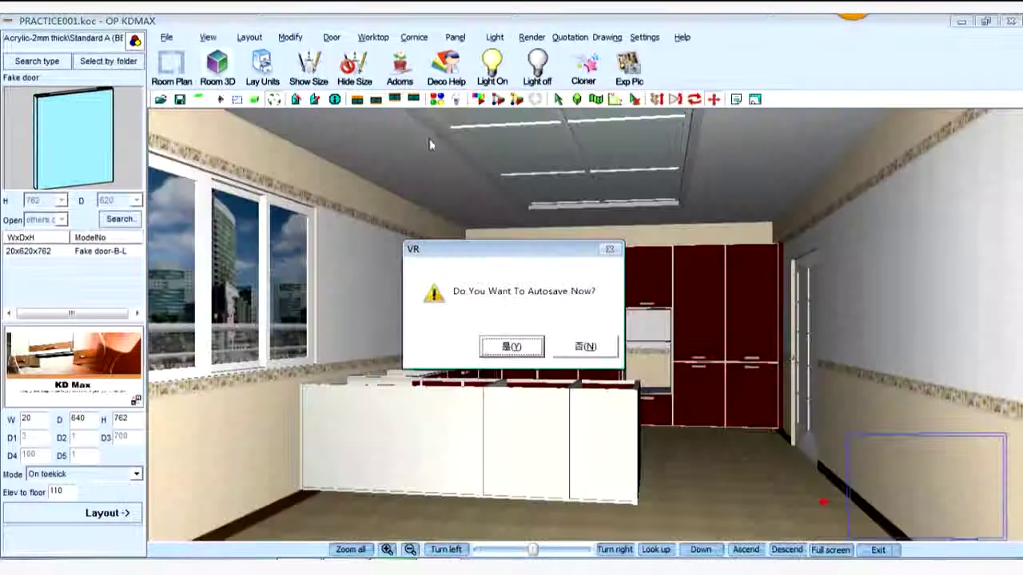
click(586, 347)
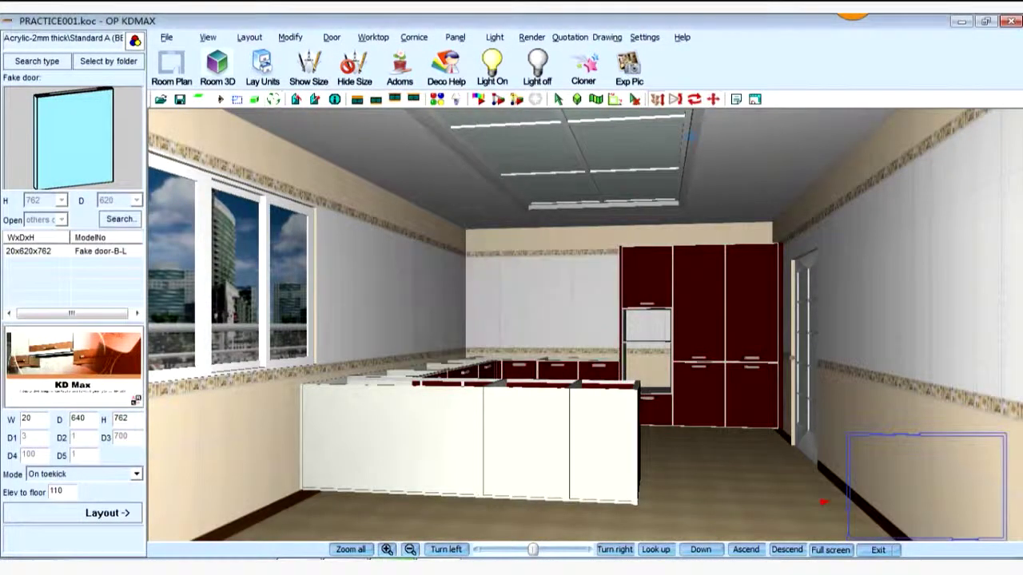
click(693, 99)
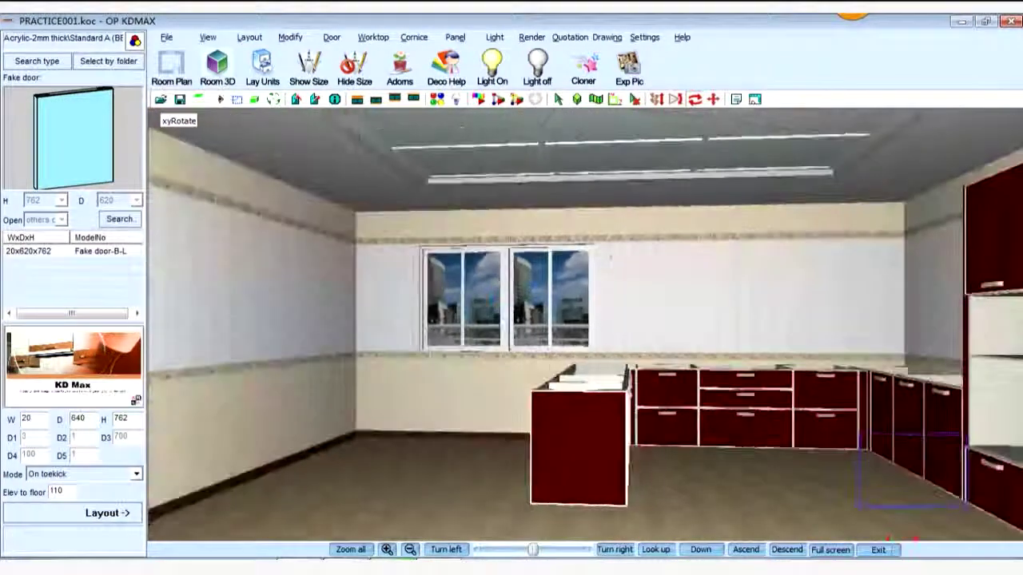
click(714, 99)
drag(726, 216, 615, 296)
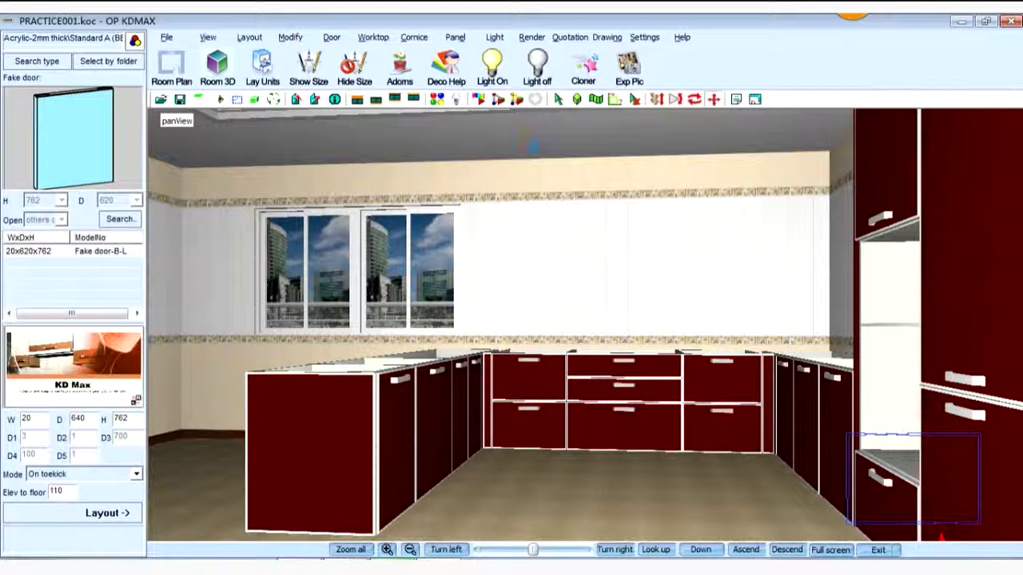
Recolour the island end panel and two side panels maroon 857 with the S-F(A) door shape
click(336, 37)
mouse_move(368, 54)
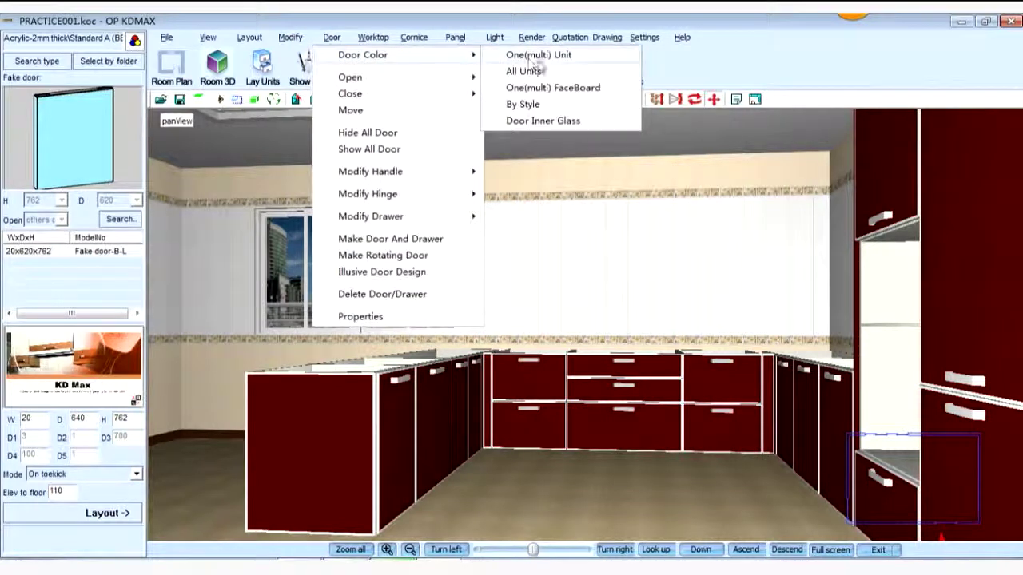
click(554, 88)
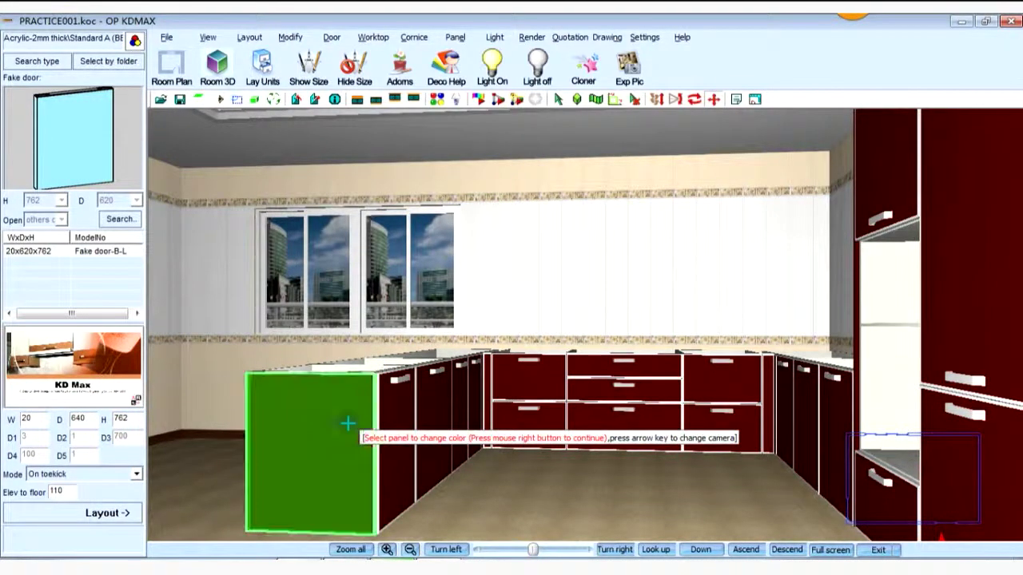
click(488, 374)
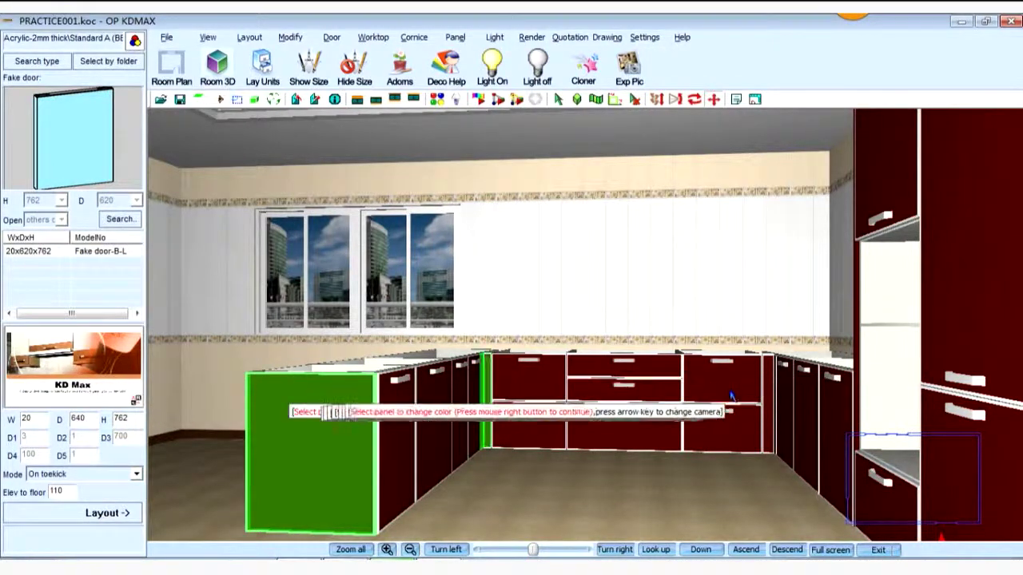
click(770, 382)
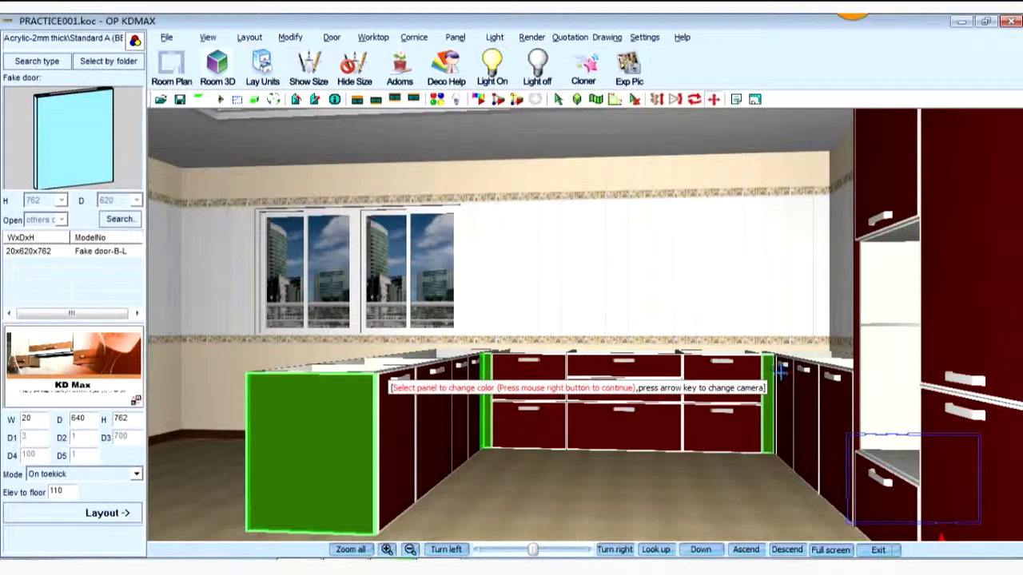
click(779, 372)
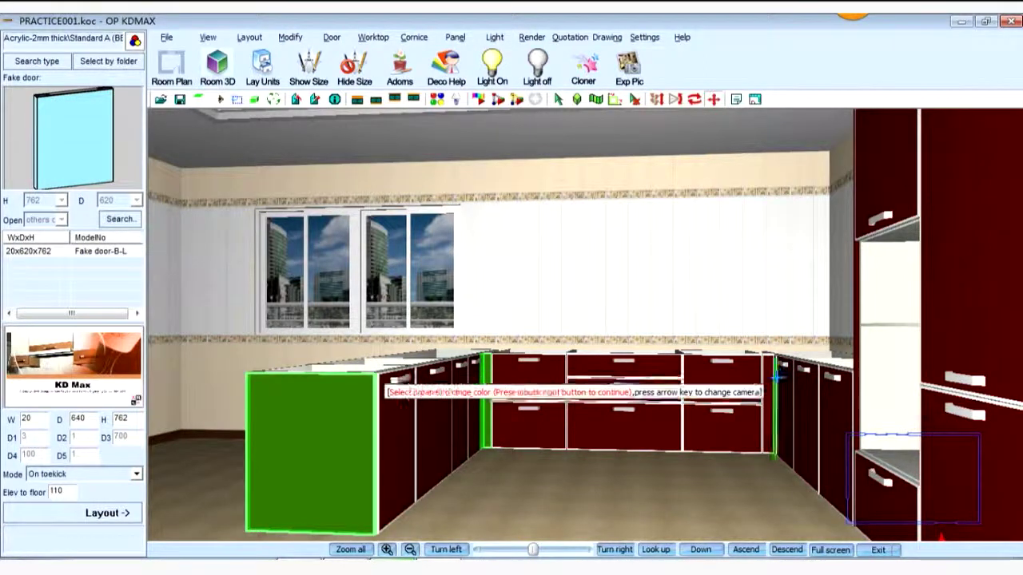
click(770, 376)
right_click(774, 380)
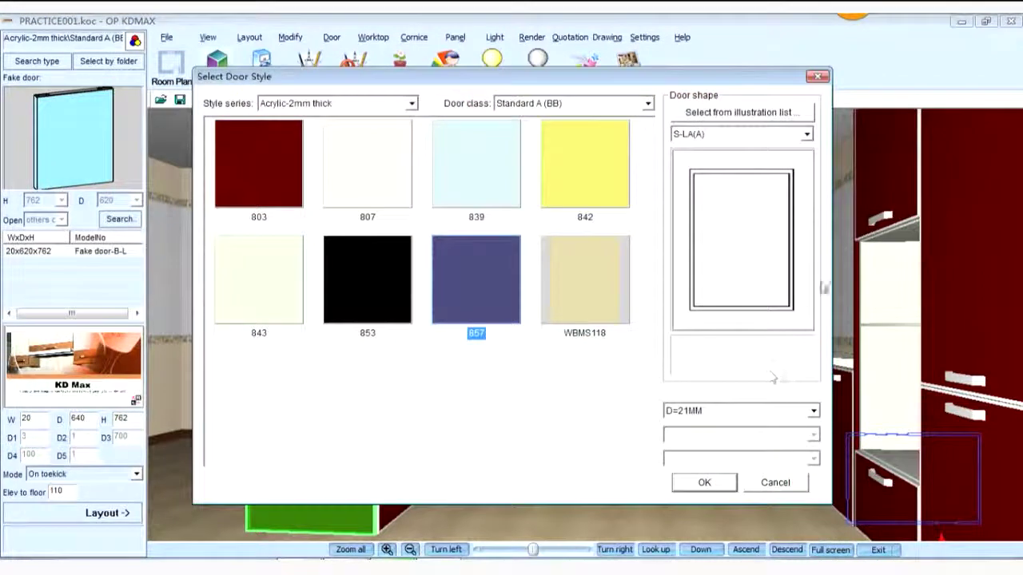
click(743, 134)
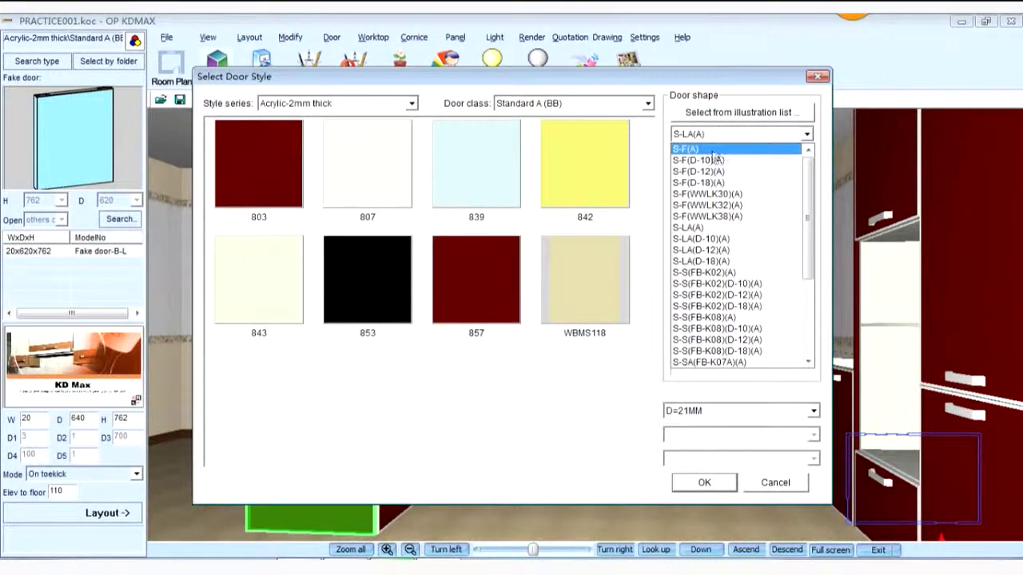
click(712, 151)
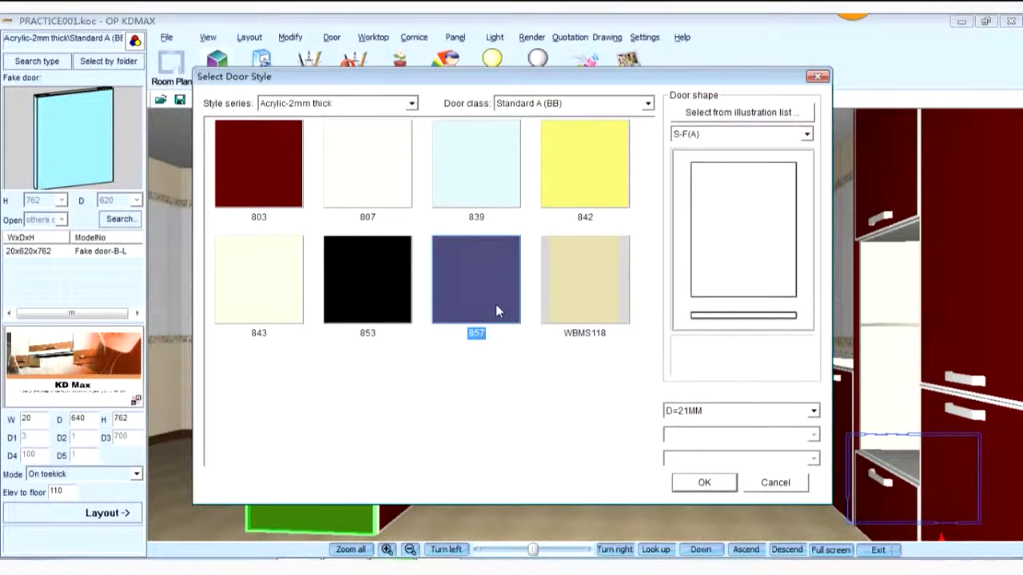
click(708, 483)
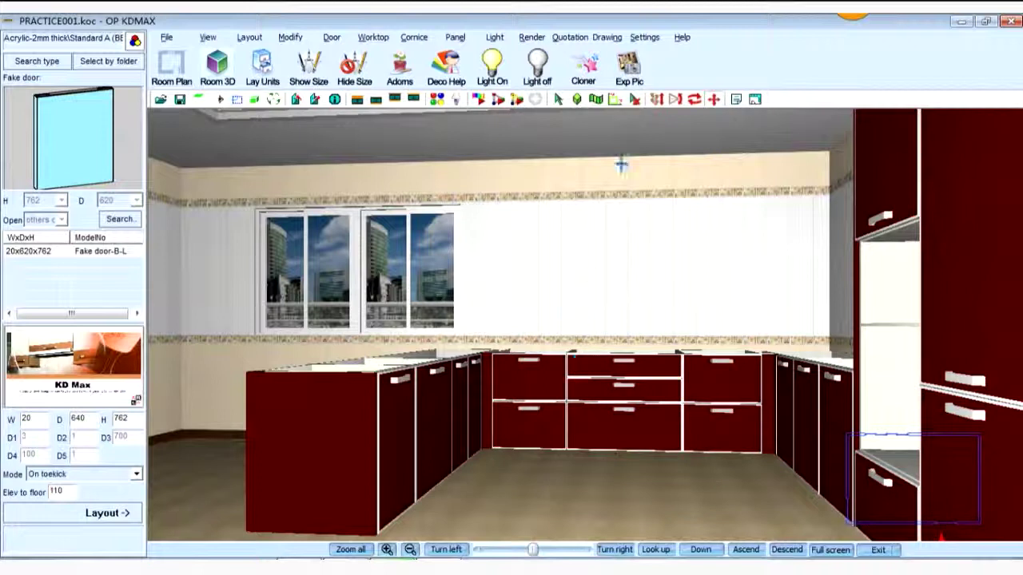
Rotate the 3-D view round to the island's white side and bring up the Door menu
click(695, 100)
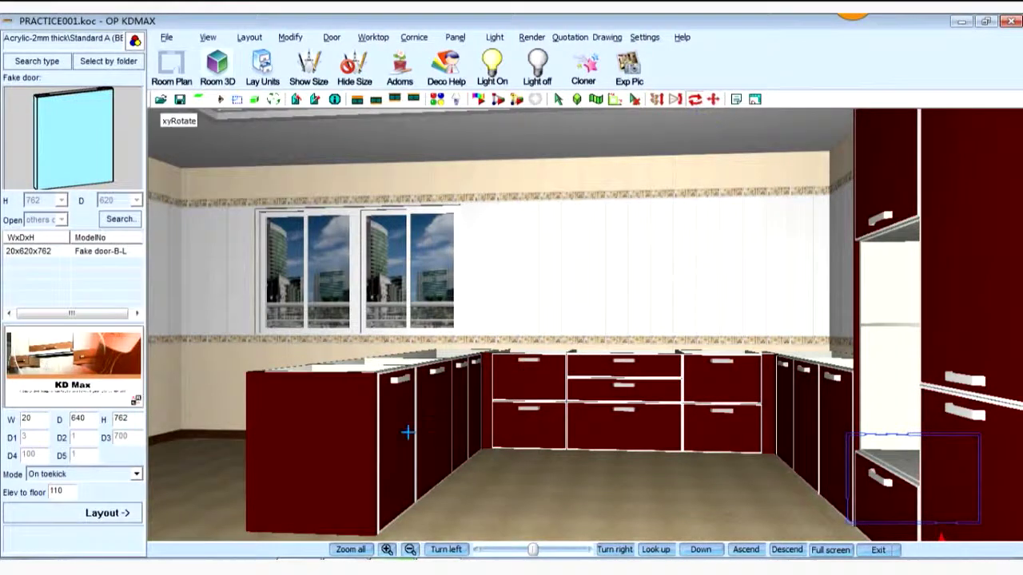
drag(406, 434, 653, 401)
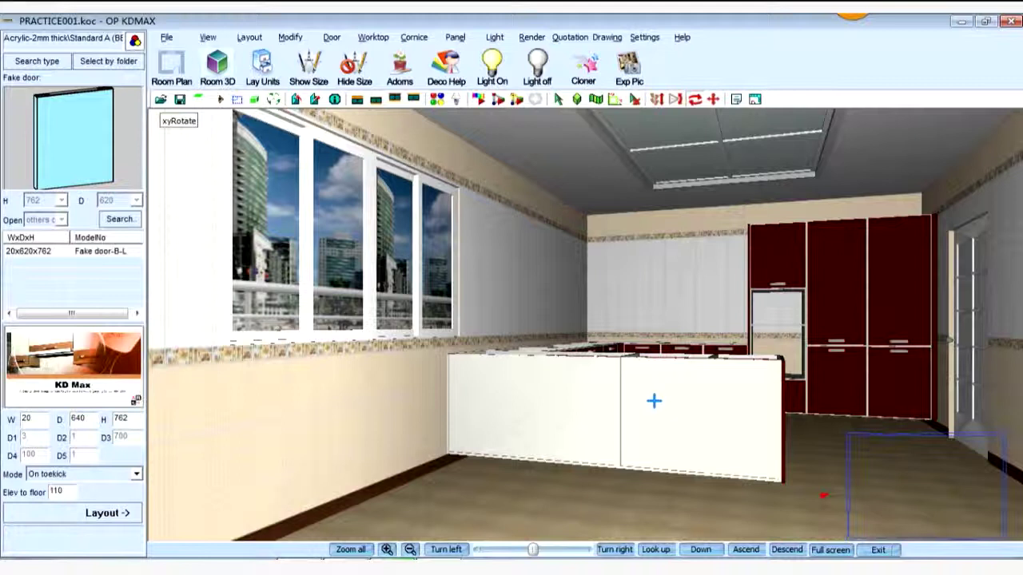
click(331, 40)
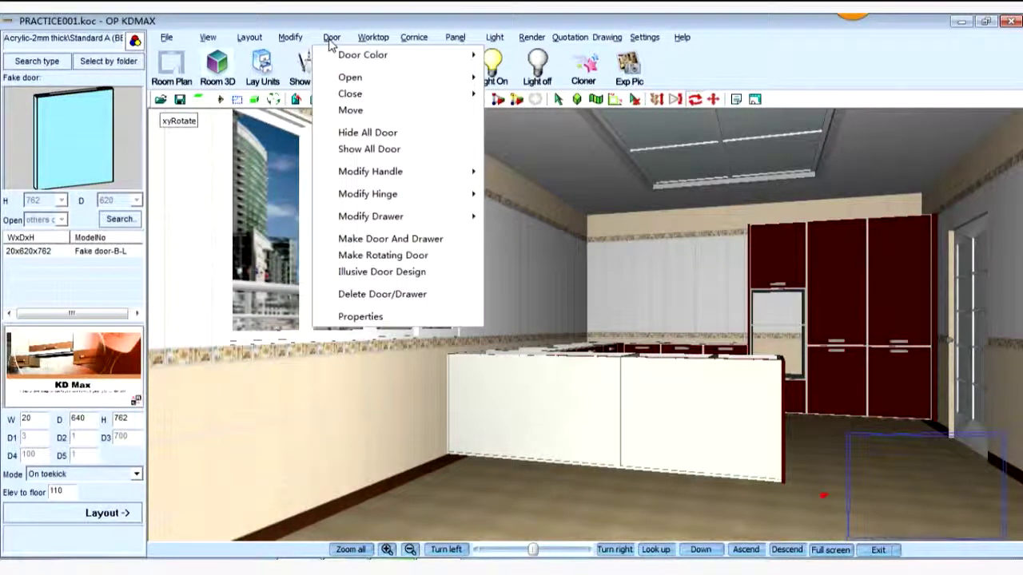
Choose to fix a panel to a side, picking the island's long outer side
click(378, 272)
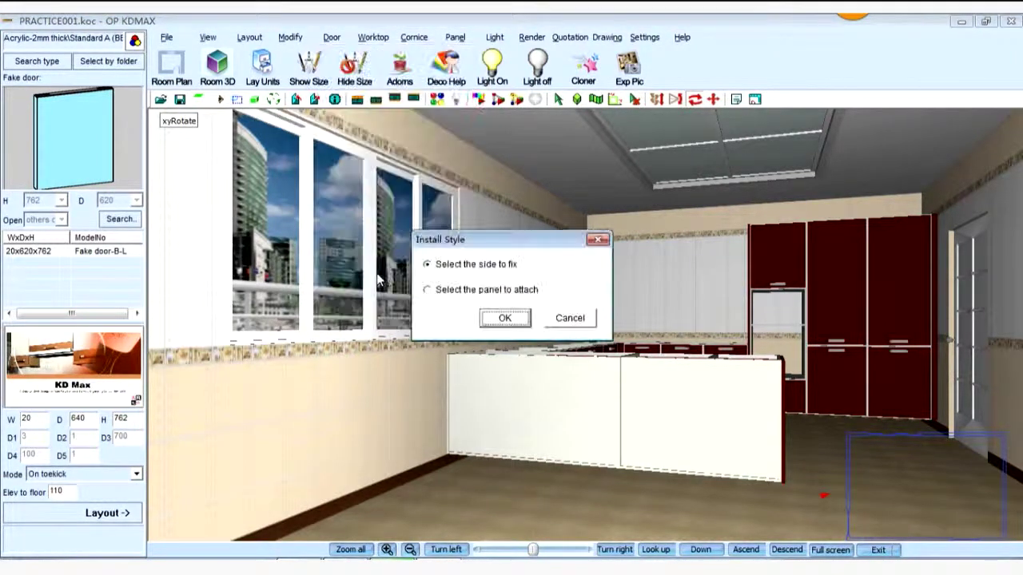
drag(505, 320, 480, 281)
click(514, 322)
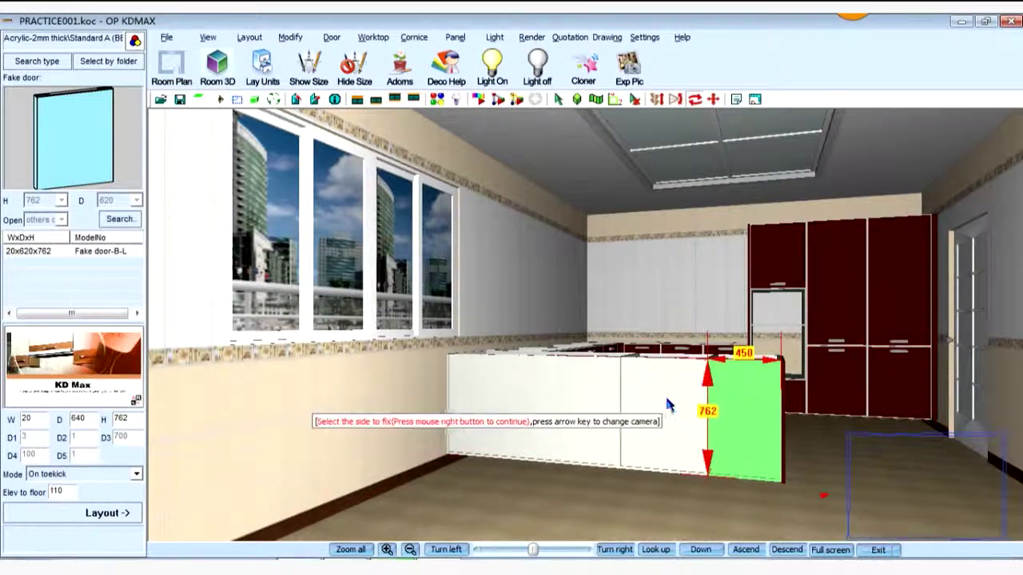
click(552, 402)
right_click(550, 401)
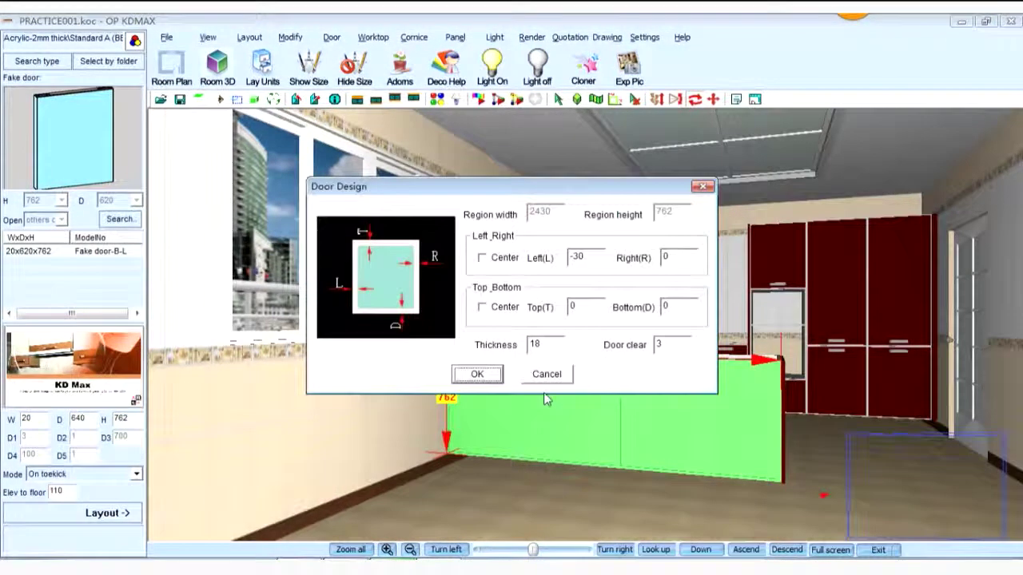
In Door Design set Left offset -30 and Thickness 20, then preview the maroon panel
drag(571, 196, 478, 217)
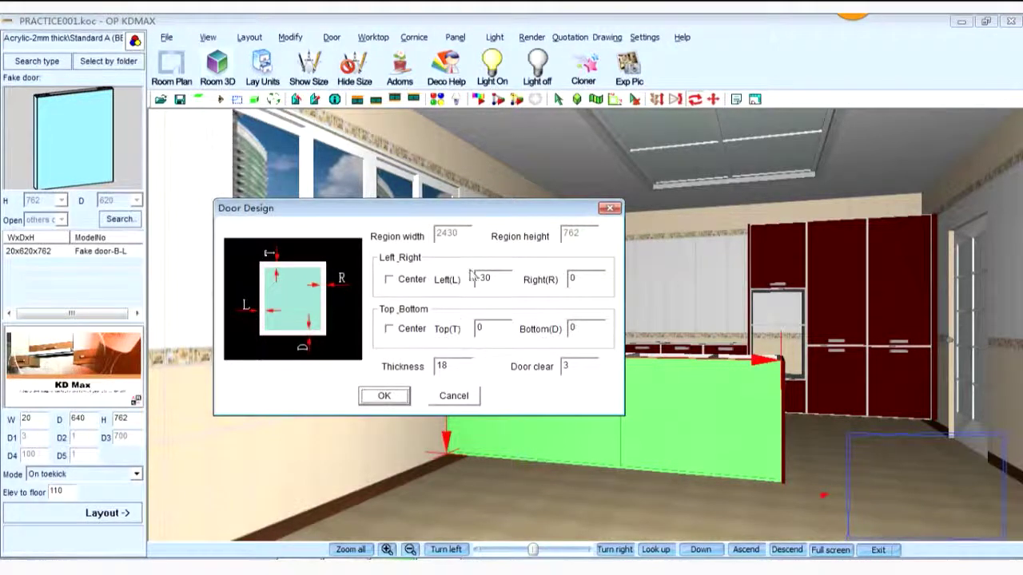
drag(484, 210, 800, 222)
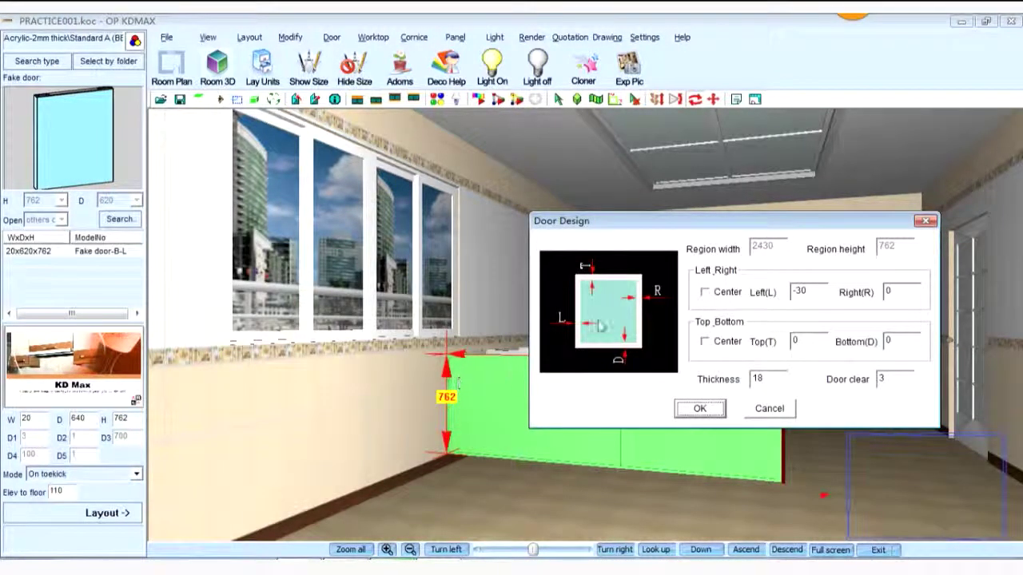
double_click(800, 292)
drag(799, 220, 693, 219)
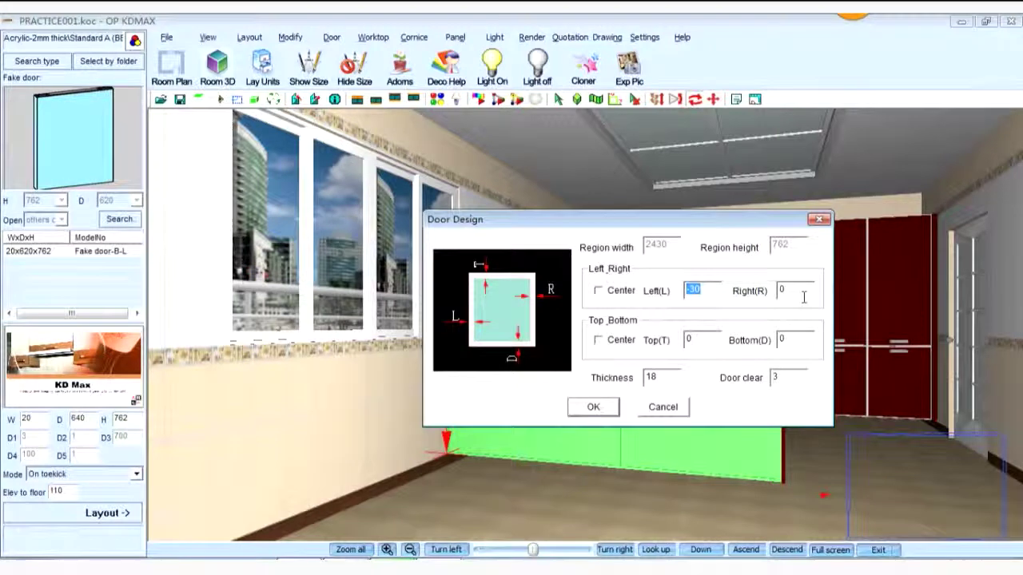
click(716, 340)
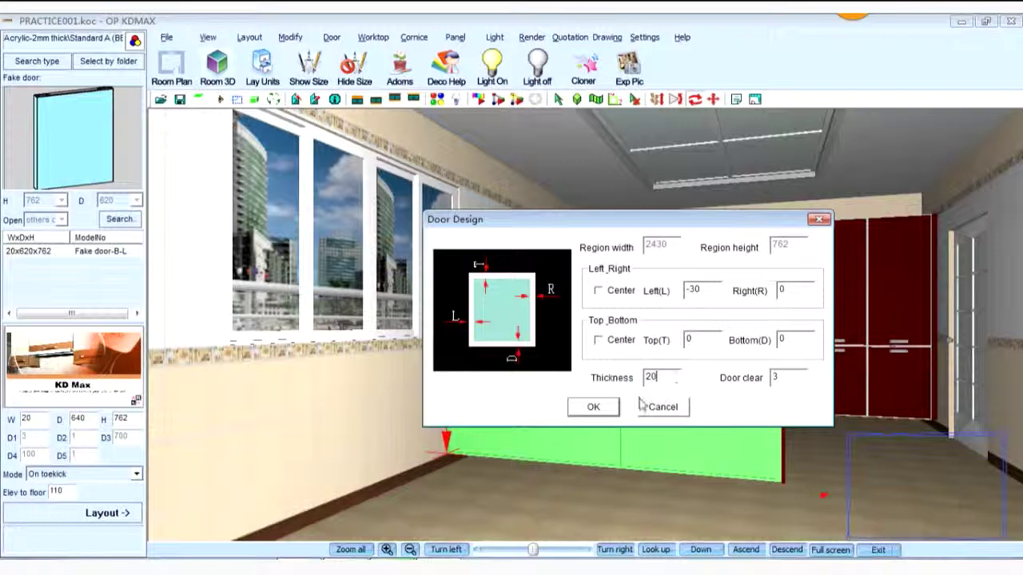
click(594, 407)
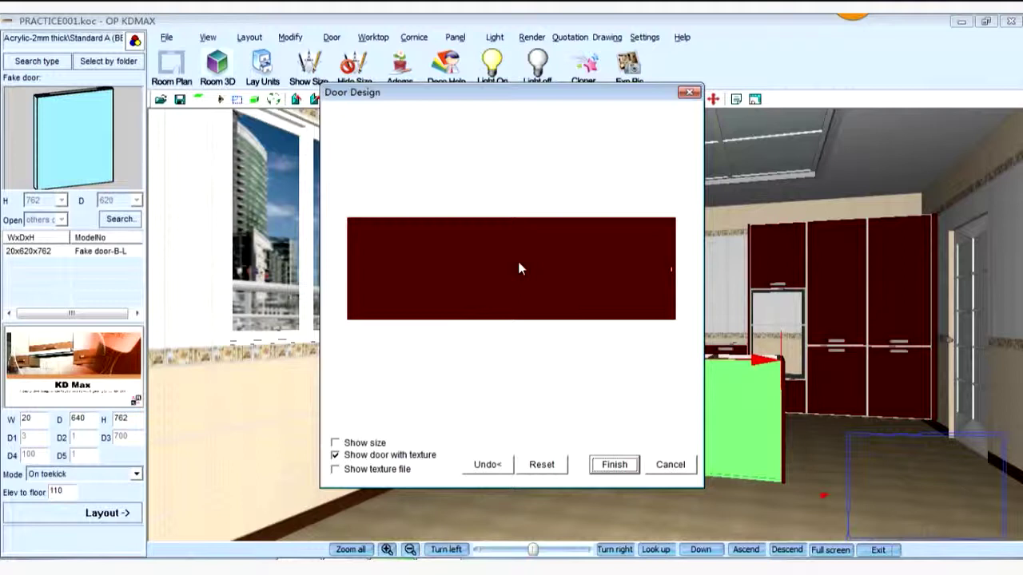
Divide the previewed island panel vertically into 4 equal doors
right_click(519, 269)
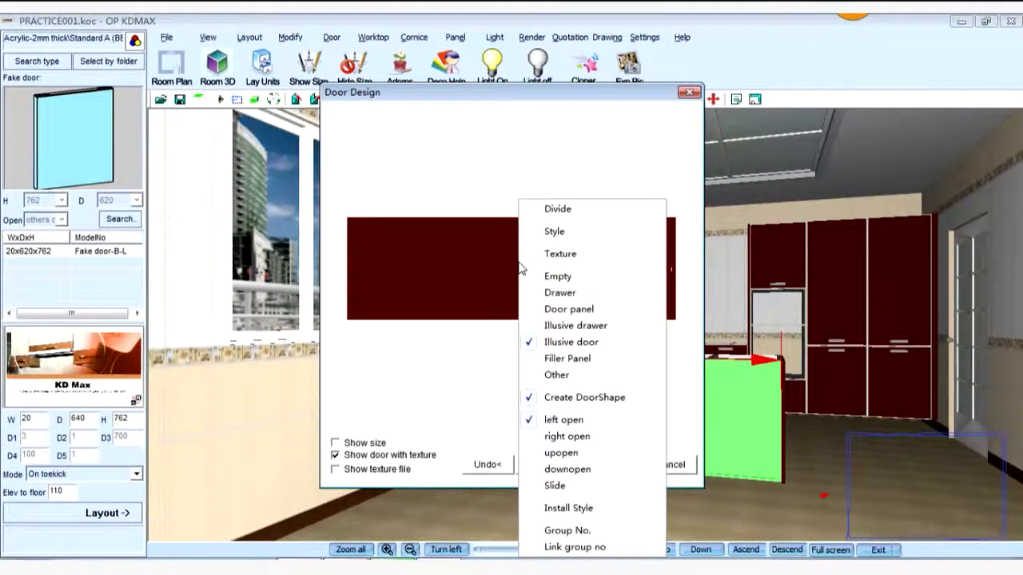
click(573, 215)
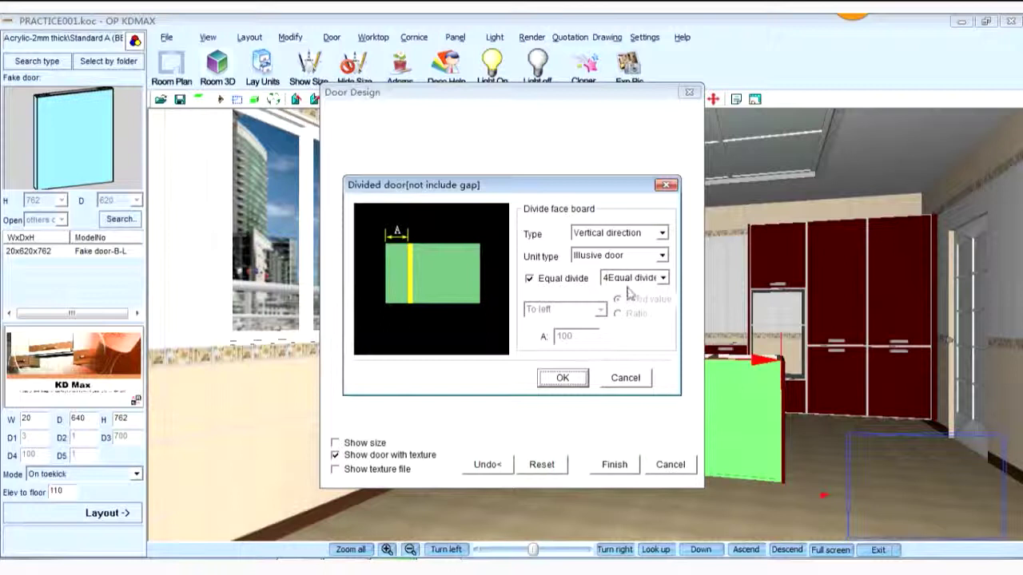
click(562, 380)
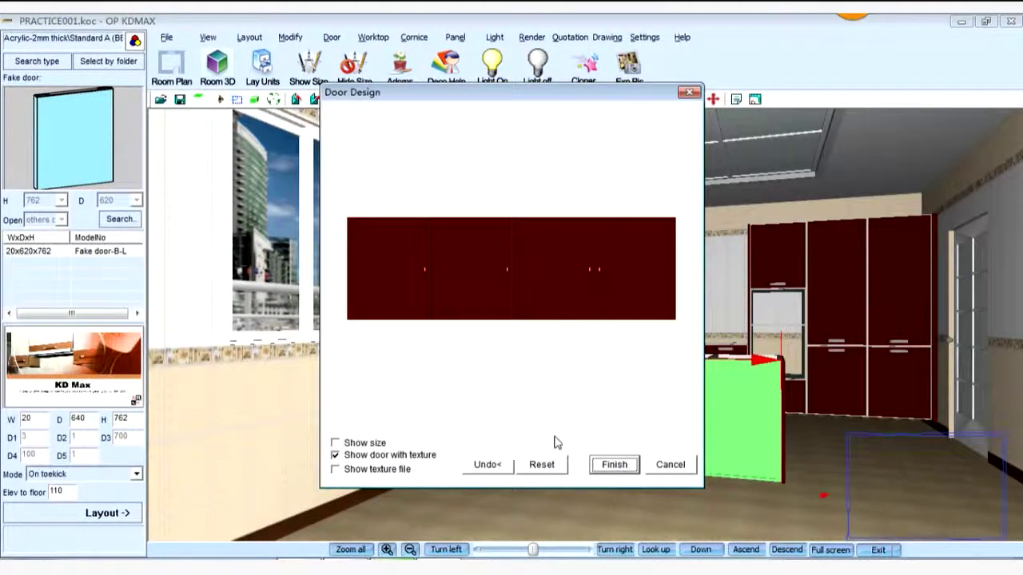
Finish the divided island doors and choose Door Color > One(multi) FaceBoard
click(614, 464)
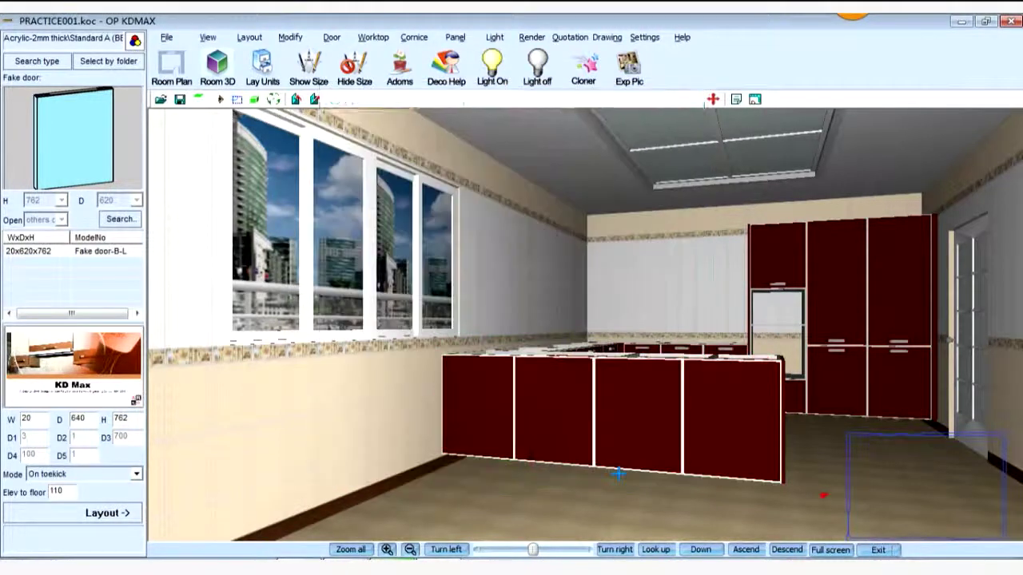
scroll(584, 425, up, 2)
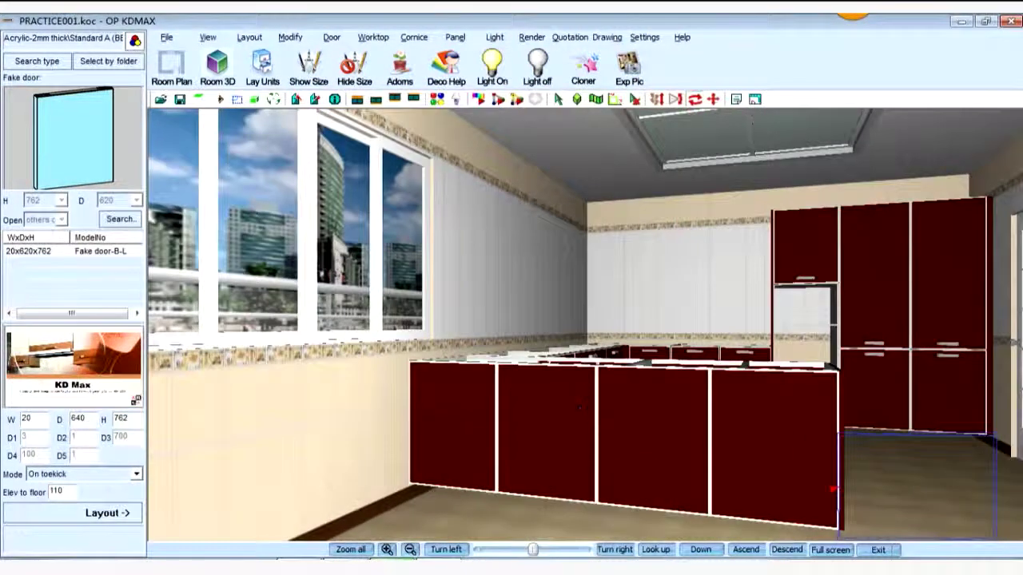
click(332, 38)
mouse_move(373, 56)
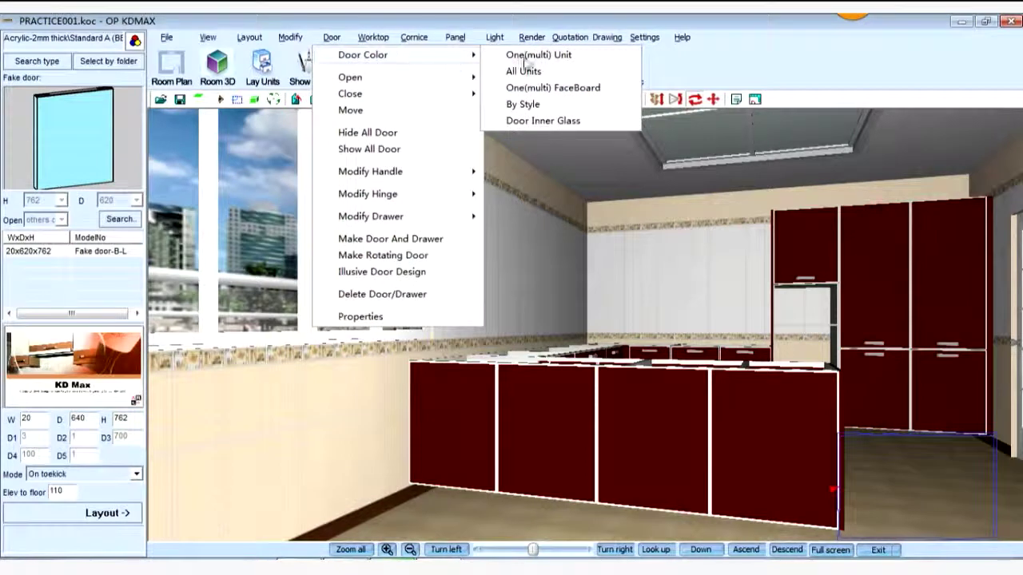
click(541, 88)
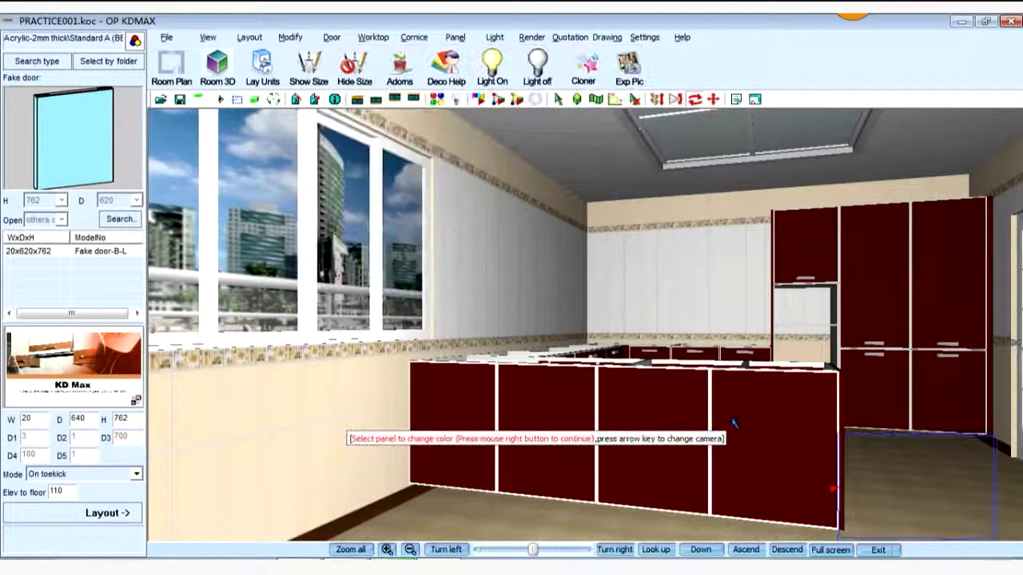
Give the four island door panels shape S-F(A) and colour 857
click(734, 425)
click(668, 429)
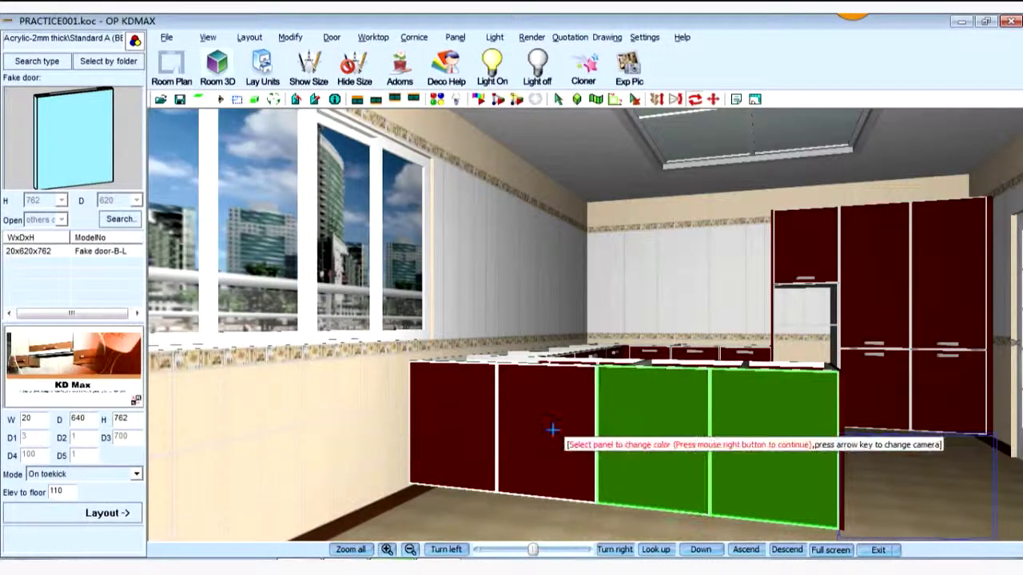
click(552, 430)
click(470, 425)
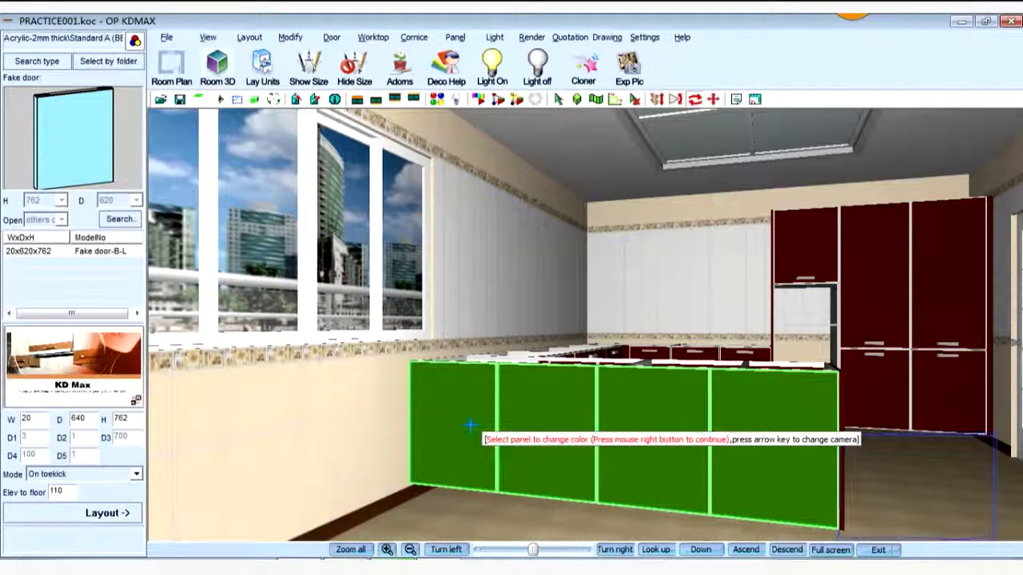
right_click(512, 427)
click(711, 134)
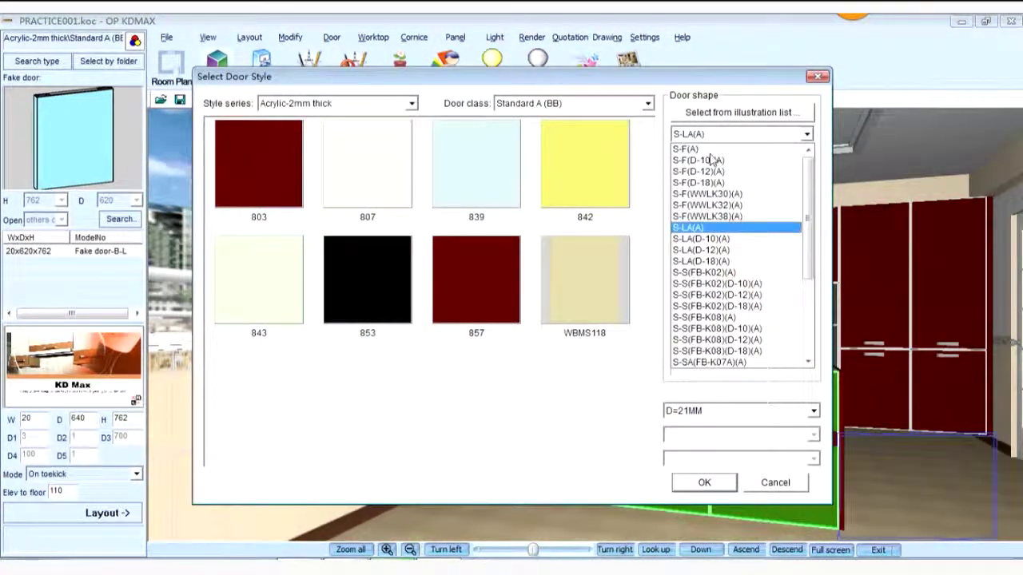
click(697, 149)
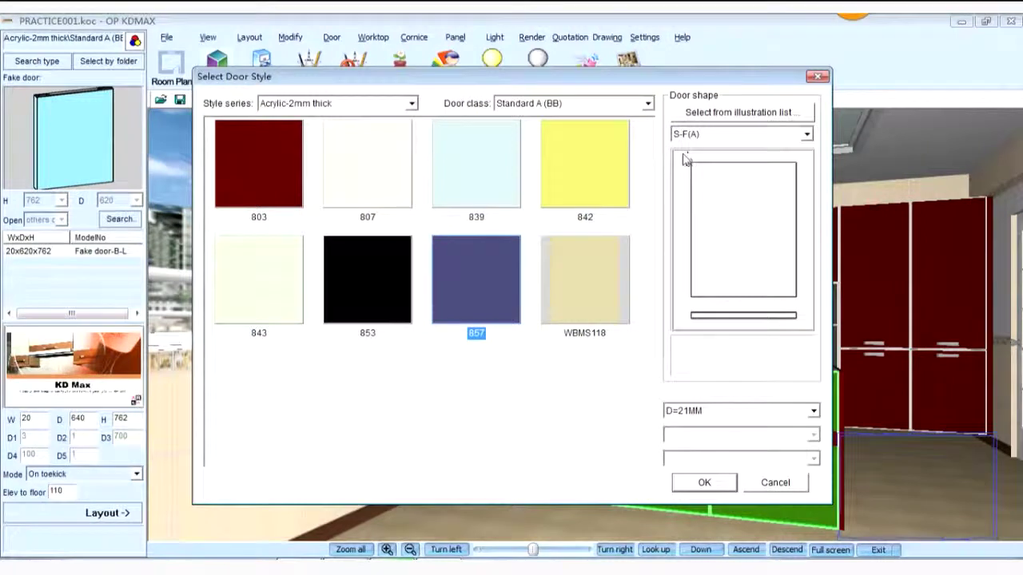
click(706, 484)
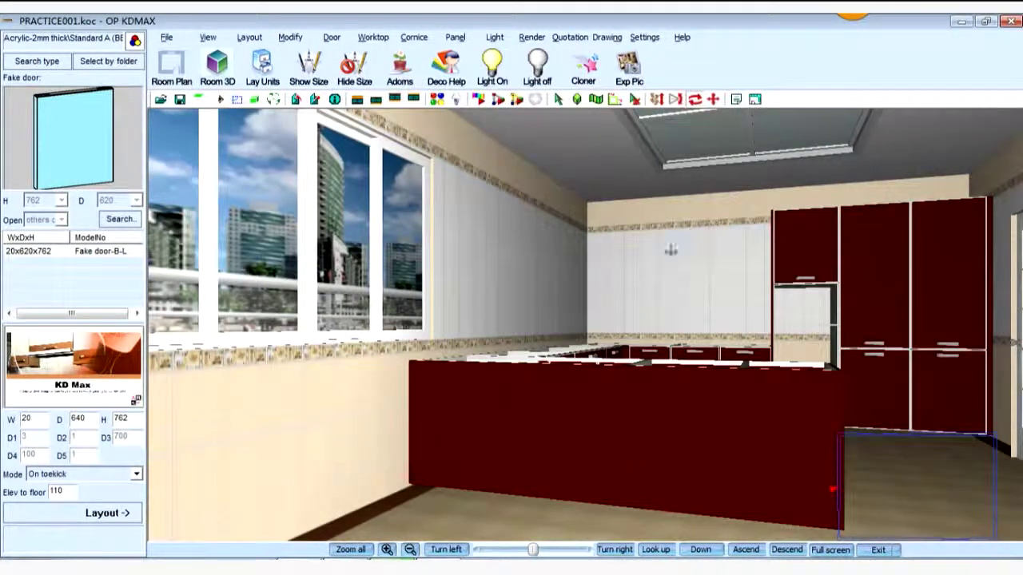
Orbit the view to see the island and tall cabinets from the room's far side
drag(708, 260, 692, 337)
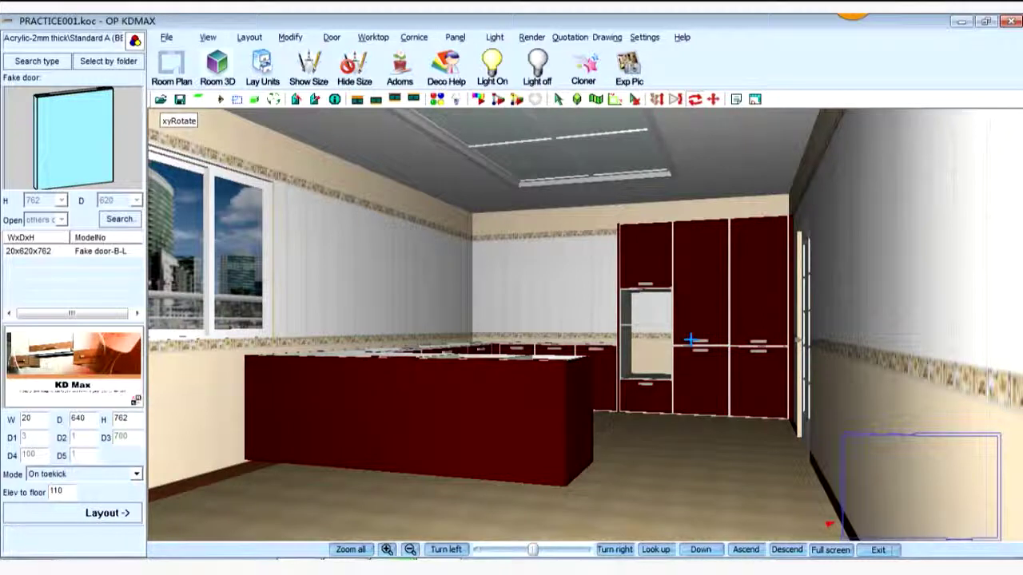
drag(692, 340, 741, 341)
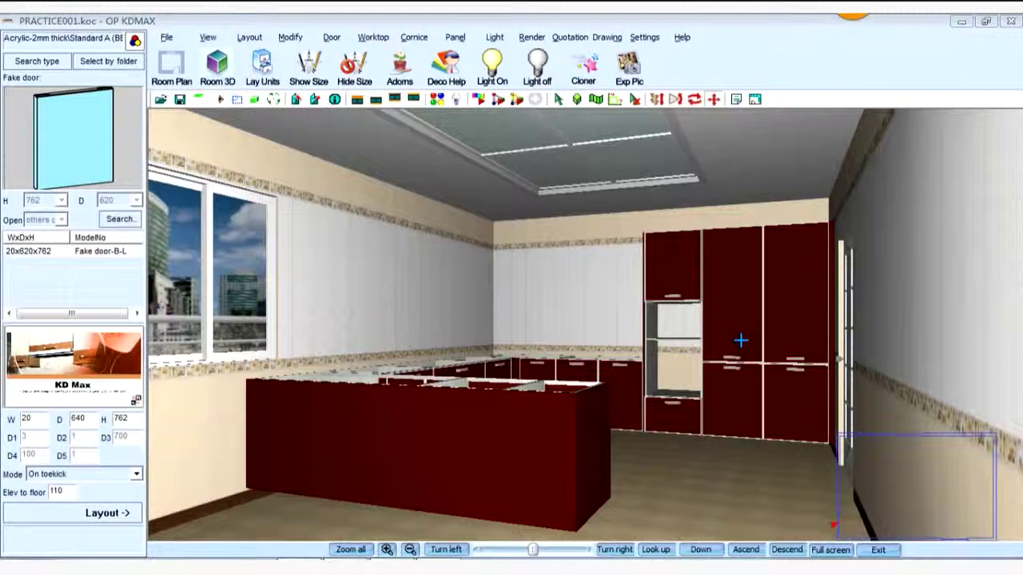
Auto-add worktops across all base cabinets and the island, then orbit to check them
click(357, 103)
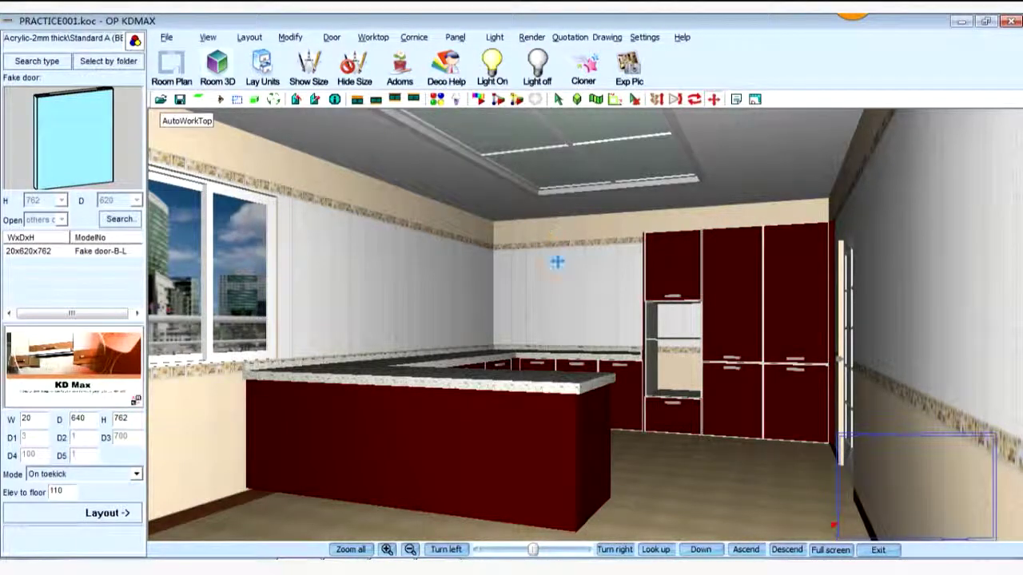
mouse_move(562, 341)
mouse_down()
mouse_move(530, 350)
mouse_move(551, 345)
mouse_up()
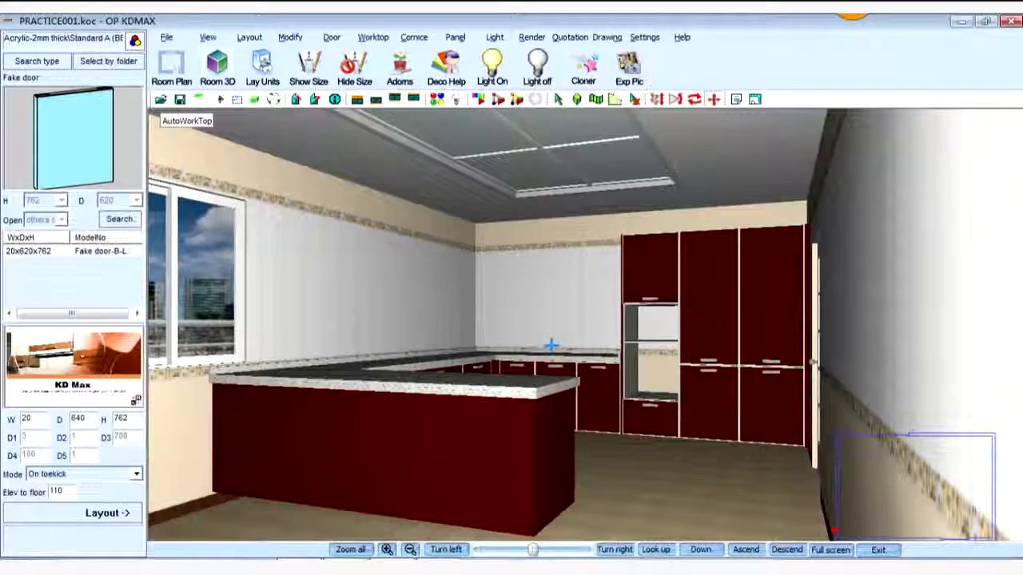
drag(564, 274, 475, 328)
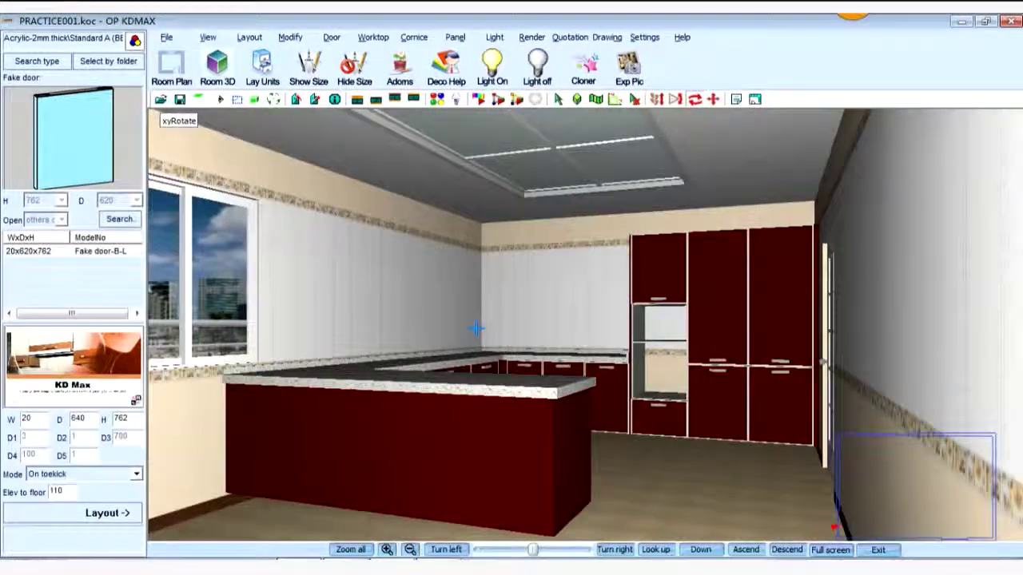
Browse the Worktop menu's creation options and close it without choosing one
click(372, 37)
mouse_move(434, 54)
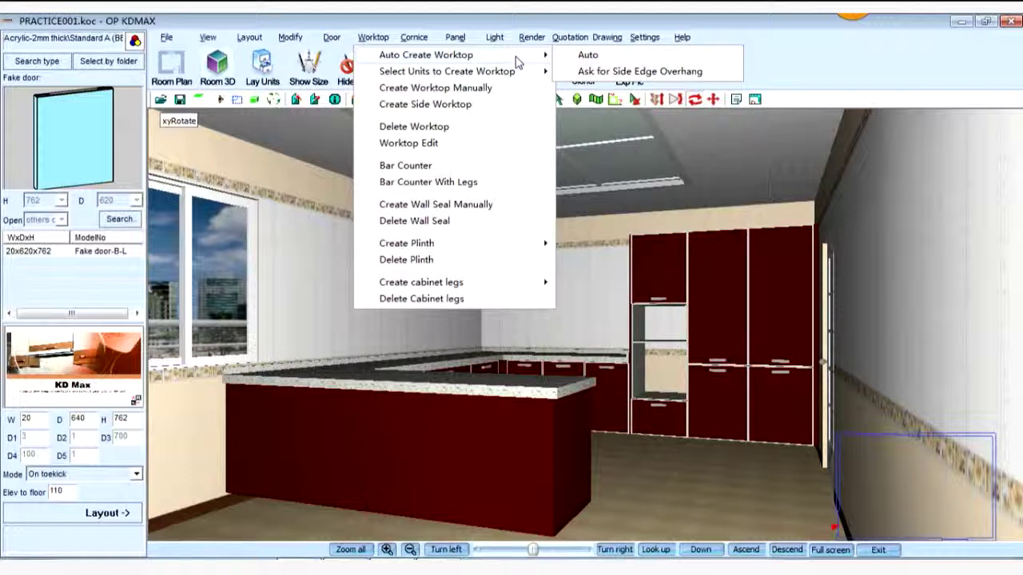
mouse_move(496, 75)
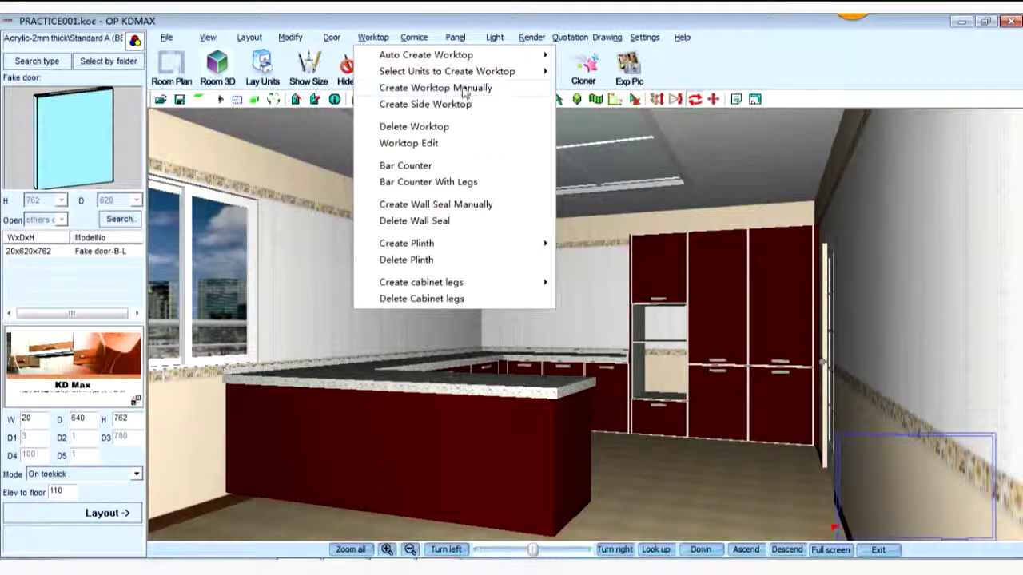
click(416, 23)
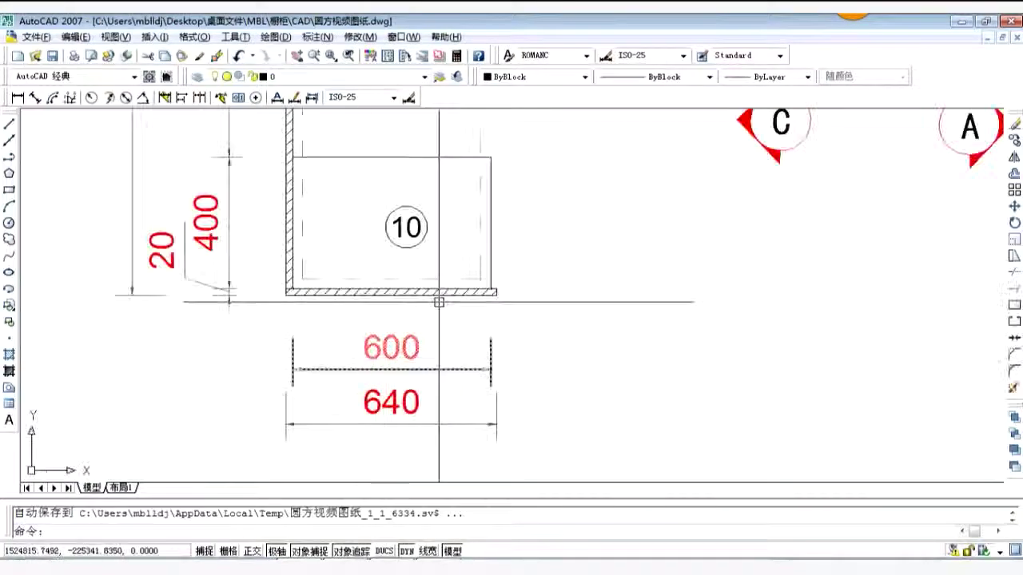
Zoom around the Elevation B cabinet drawing in AutoCAD, then return to OP KDMAX
scroll(505, 295, down, 10)
scroll(505, 294, down, 3)
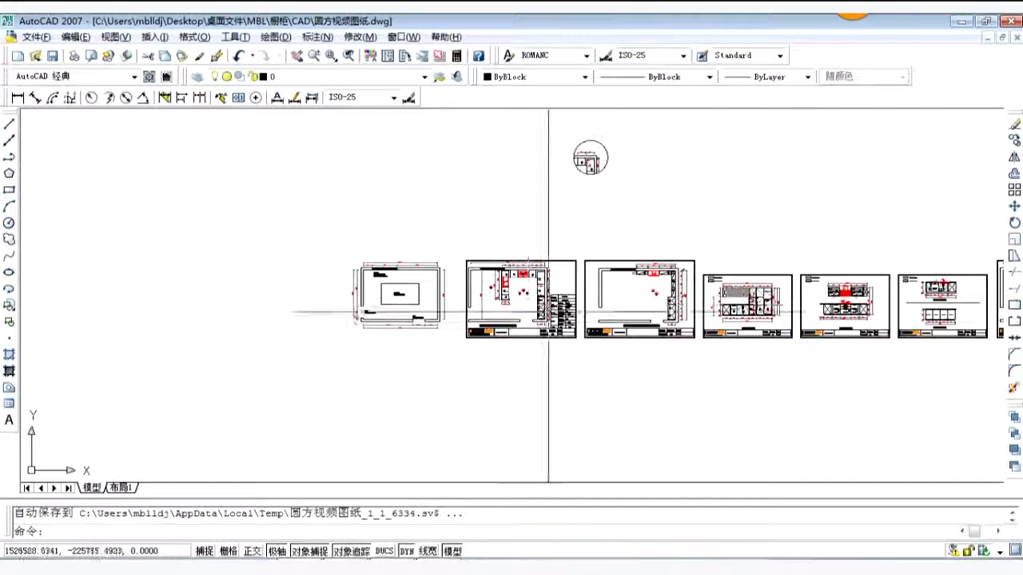
scroll(621, 307, up, 5)
scroll(623, 308, up, 5)
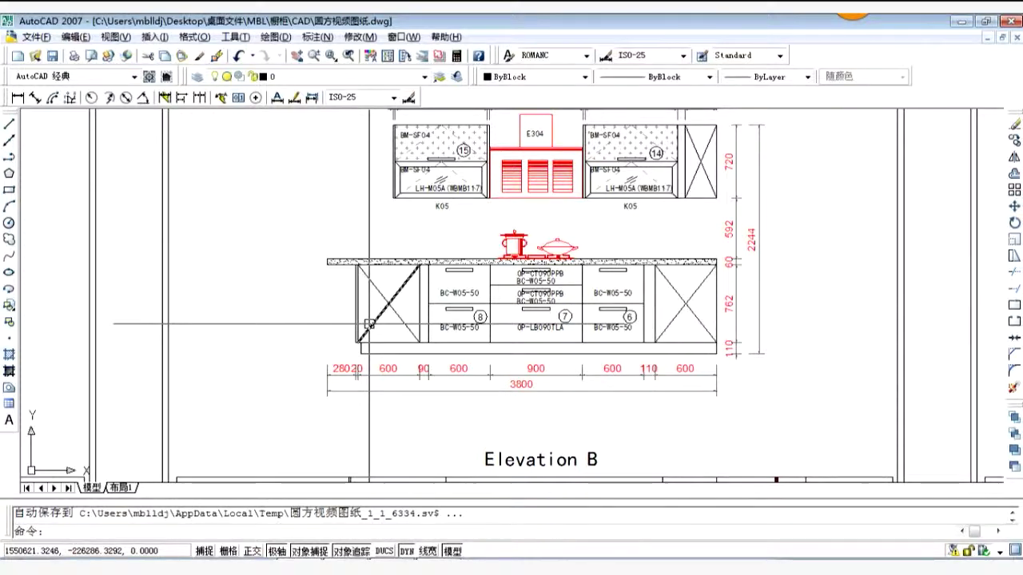
key(alt+Tab)
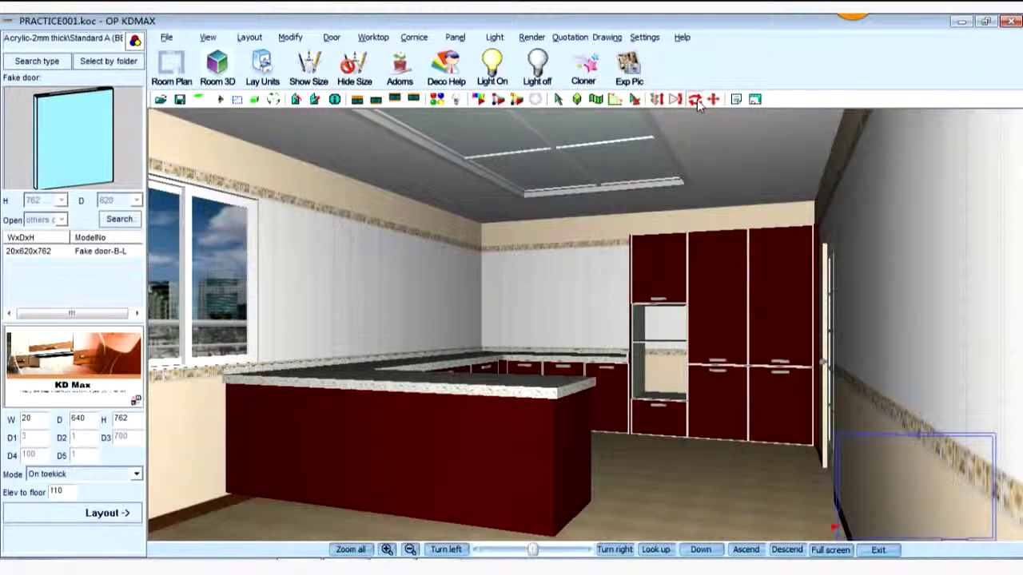
Rotate the view toward the window wall and choose Worktop Edit from the Worktop menu
click(694, 99)
drag(441, 367, 459, 427)
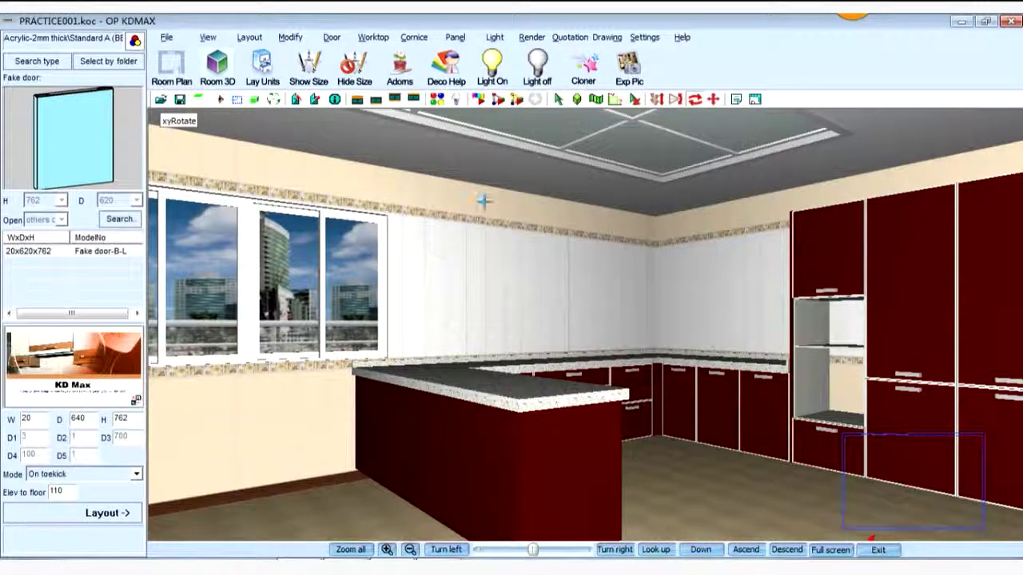
click(374, 40)
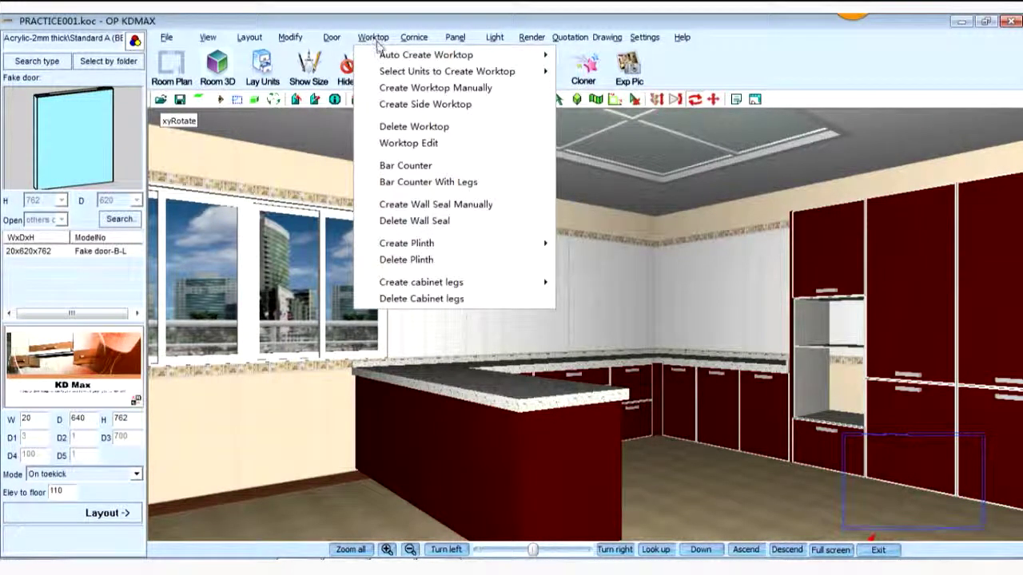
click(408, 144)
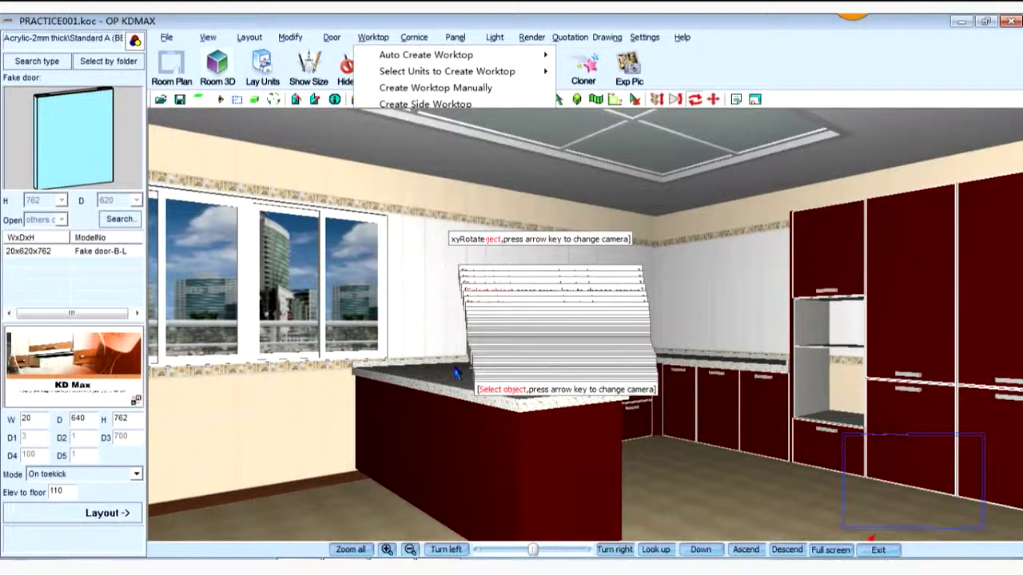
Pick the front counter worktop for editing, toggling the preview's background outline off and on
click(462, 395)
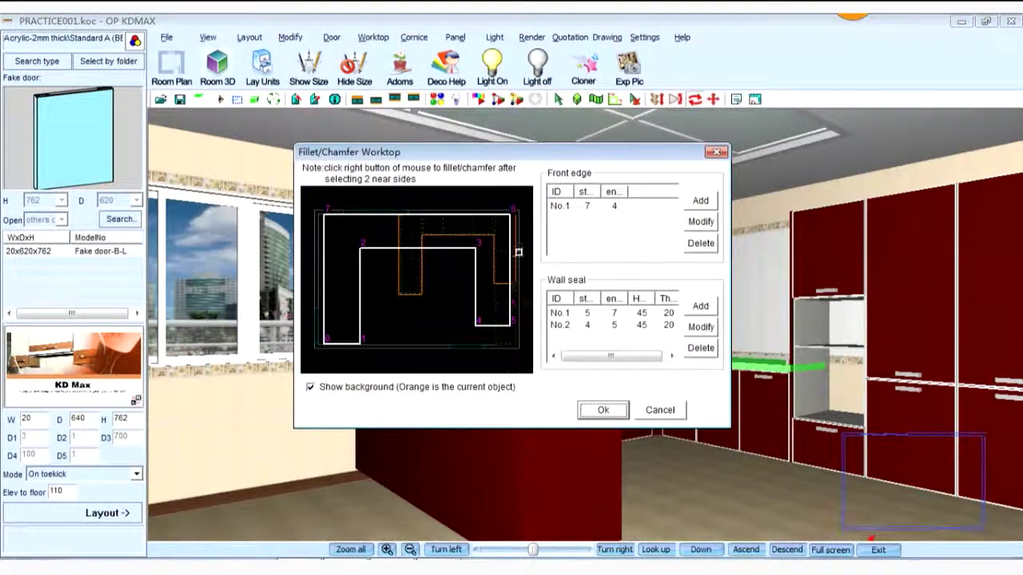
drag(590, 140, 714, 115)
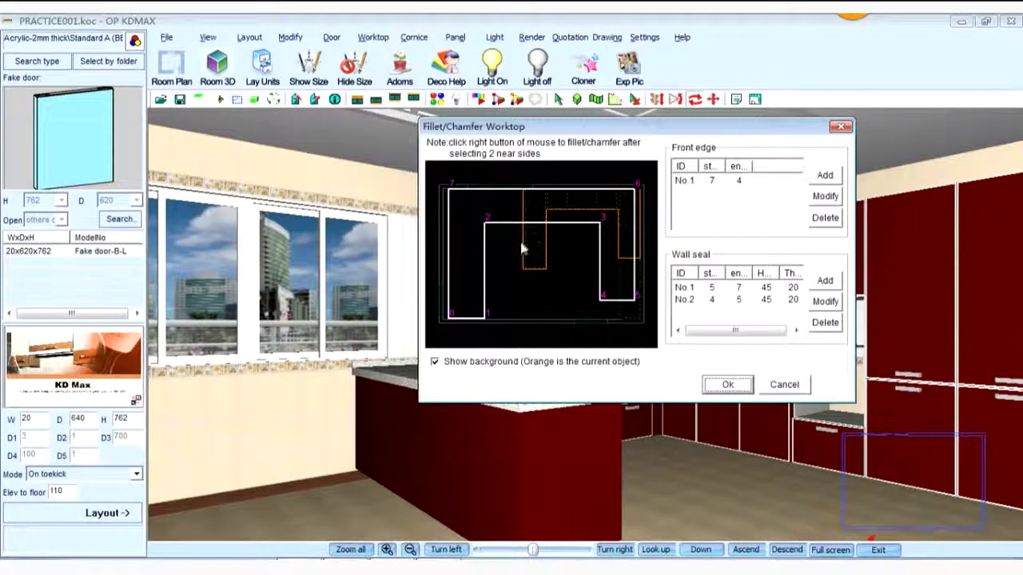
click(434, 362)
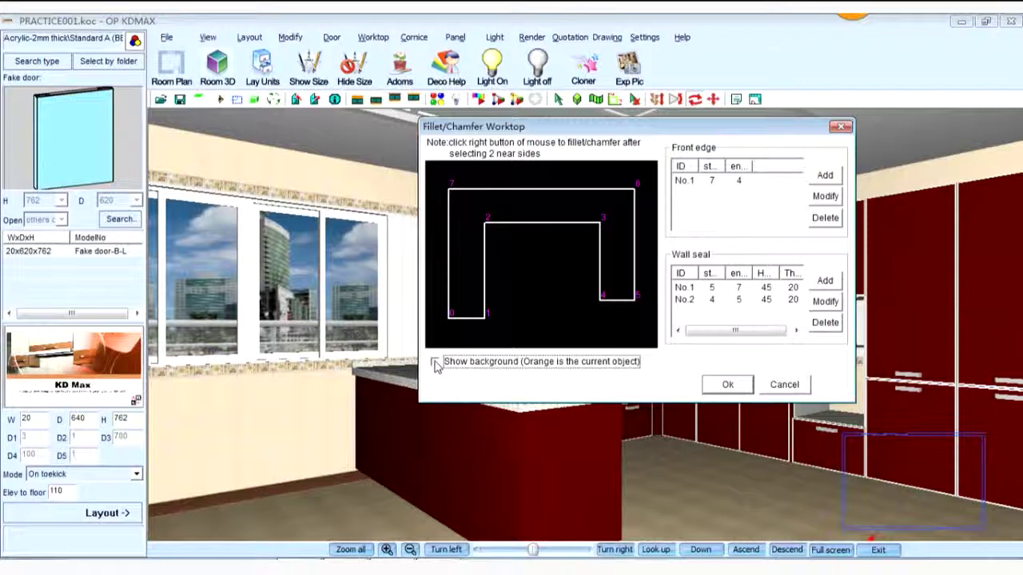
click(434, 362)
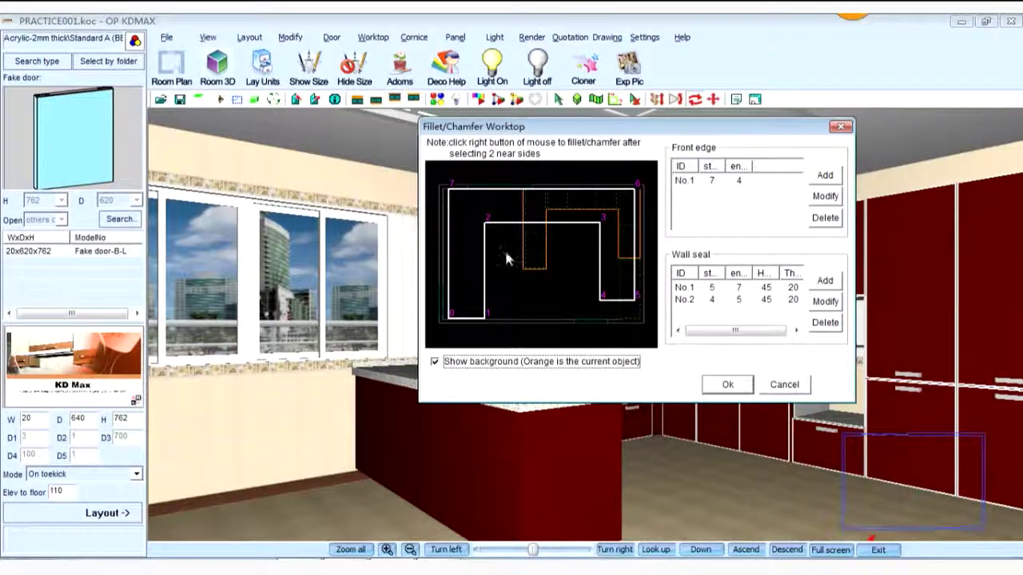
Side-move the worktop's left edge 7-0 outward by 250 and apply the change
click(460, 265)
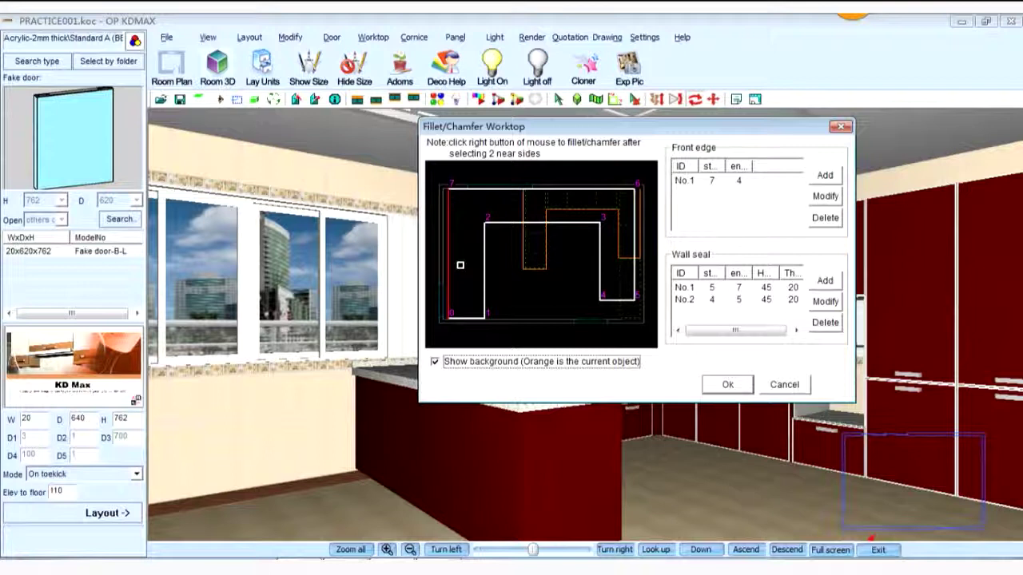
right_click(461, 264)
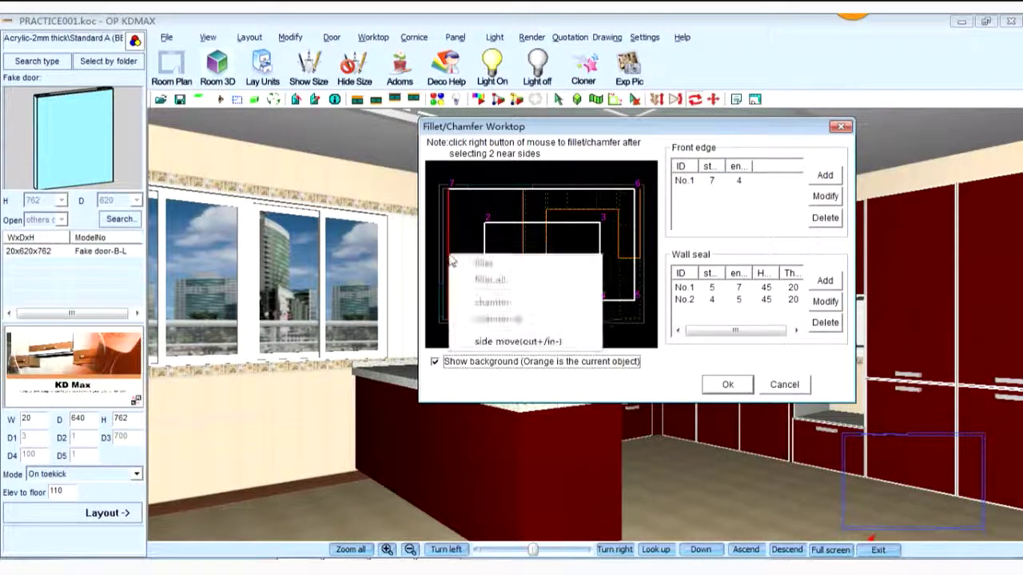
click(498, 342)
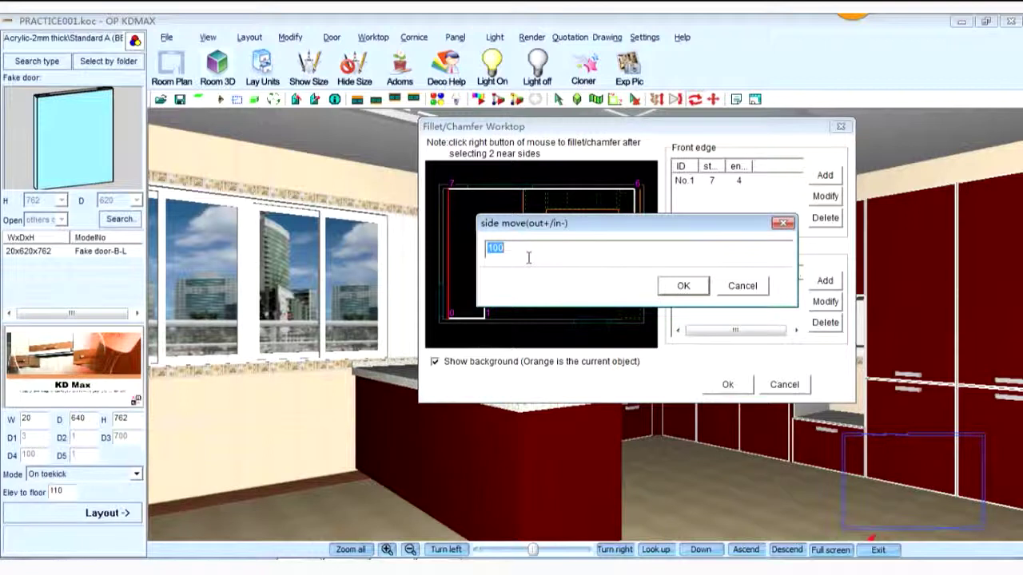
text(250)
drag(610, 224, 543, 208)
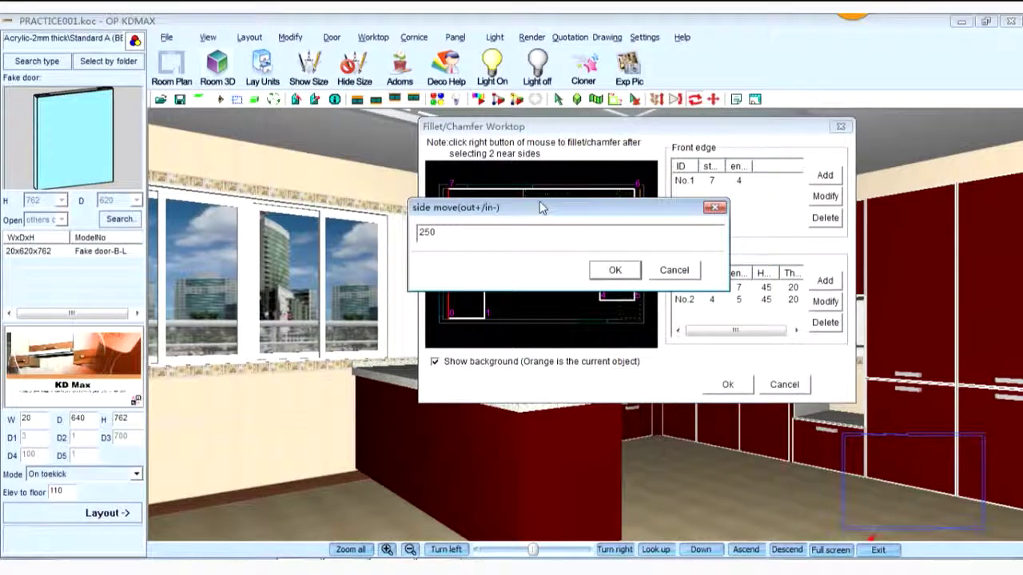
click(612, 270)
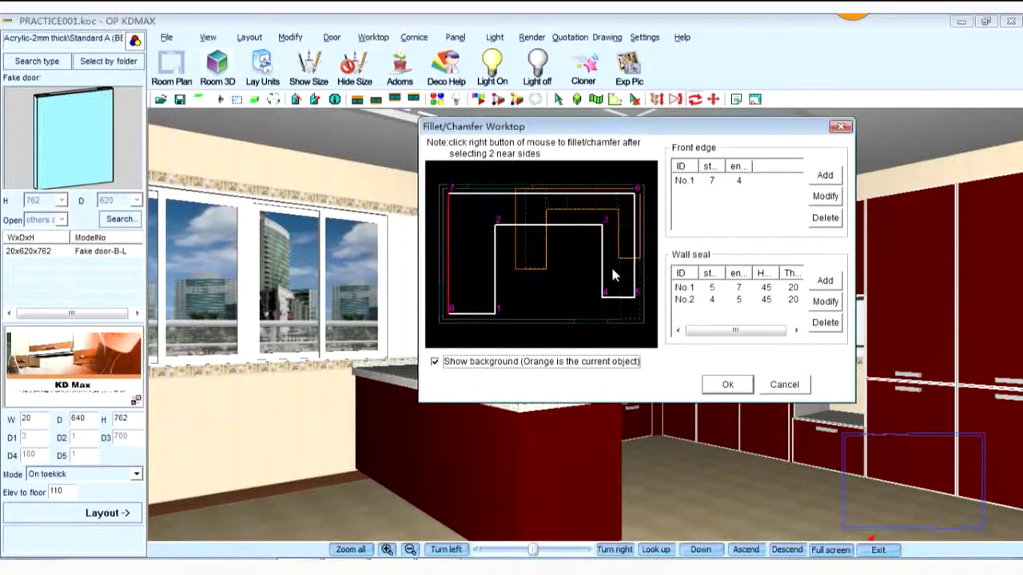
click(727, 385)
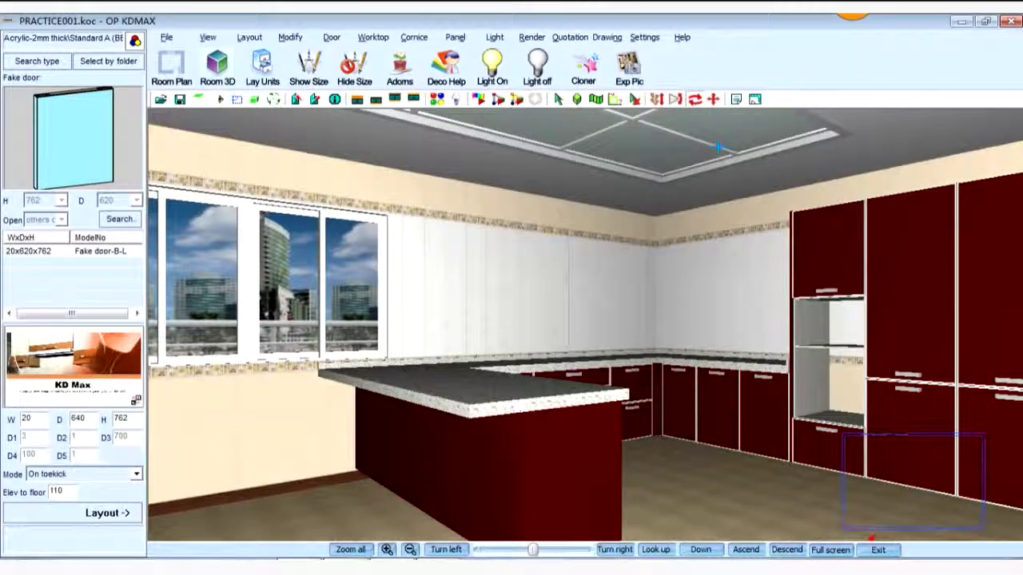
Auto-add plinths under the cabinets and orbit toward the tall units to inspect them
drag(563, 344, 408, 151)
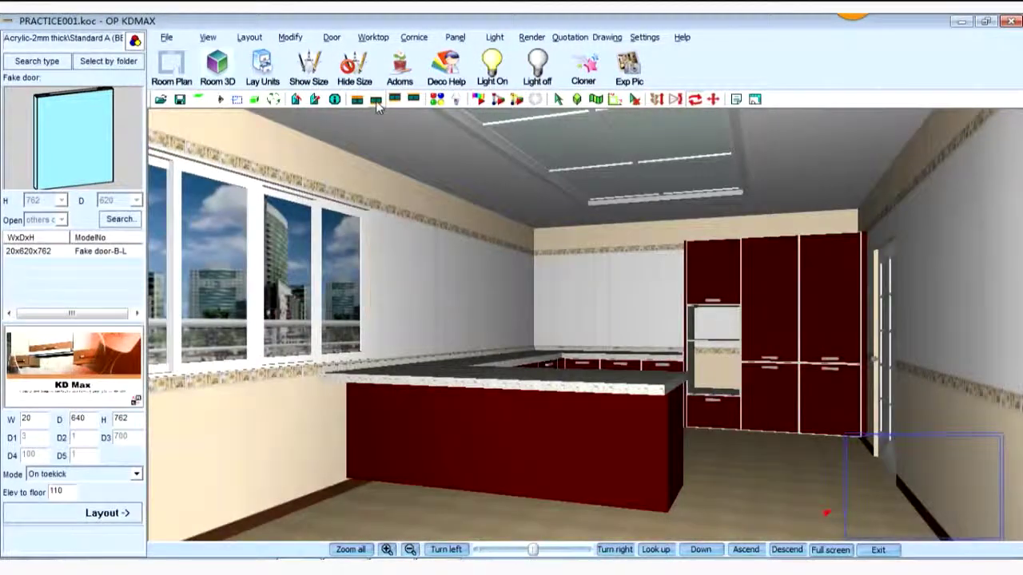
click(376, 100)
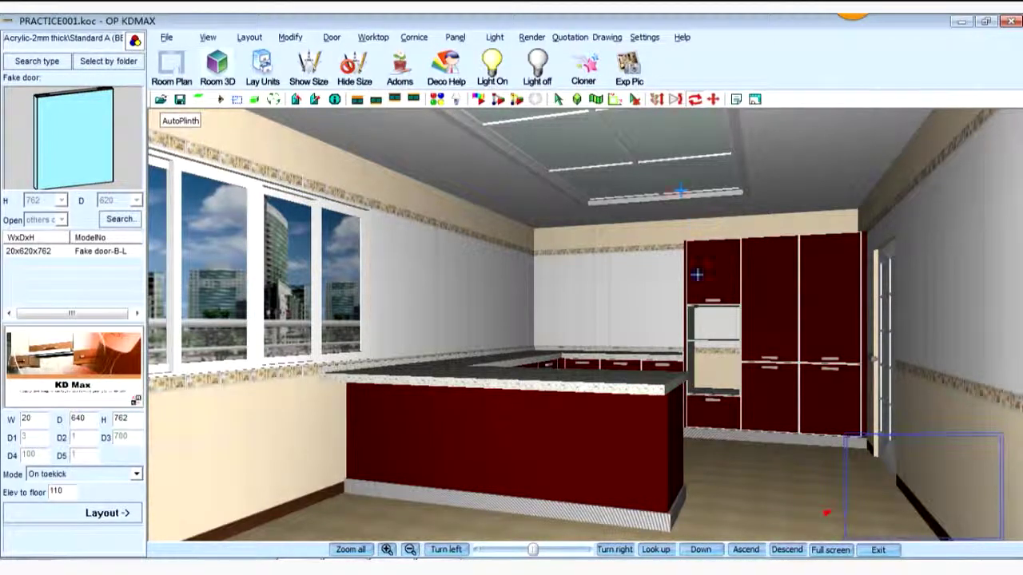
scroll(697, 288, down, 1)
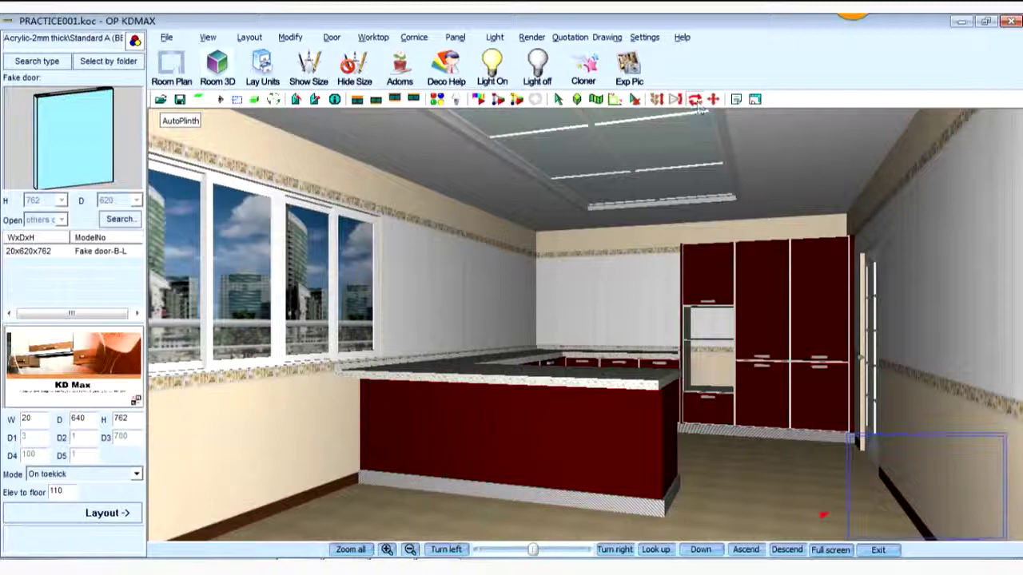
drag(610, 431, 675, 498)
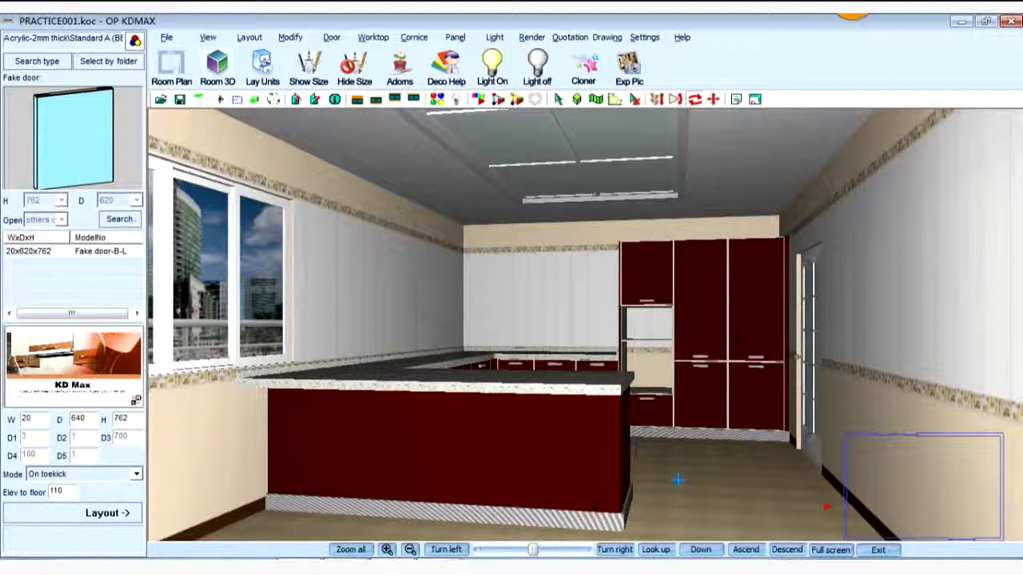
mouse_move(681, 480)
mouse_down()
mouse_move(703, 478)
mouse_move(695, 467)
mouse_up()
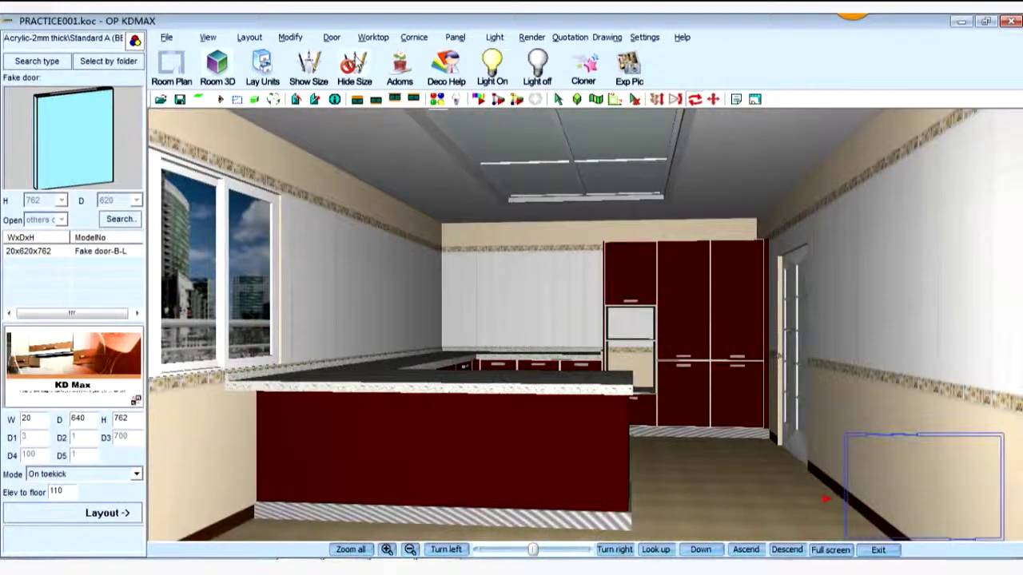
Remove the kitchen's automatic plinths with Worktop > Delete Plinth
click(372, 38)
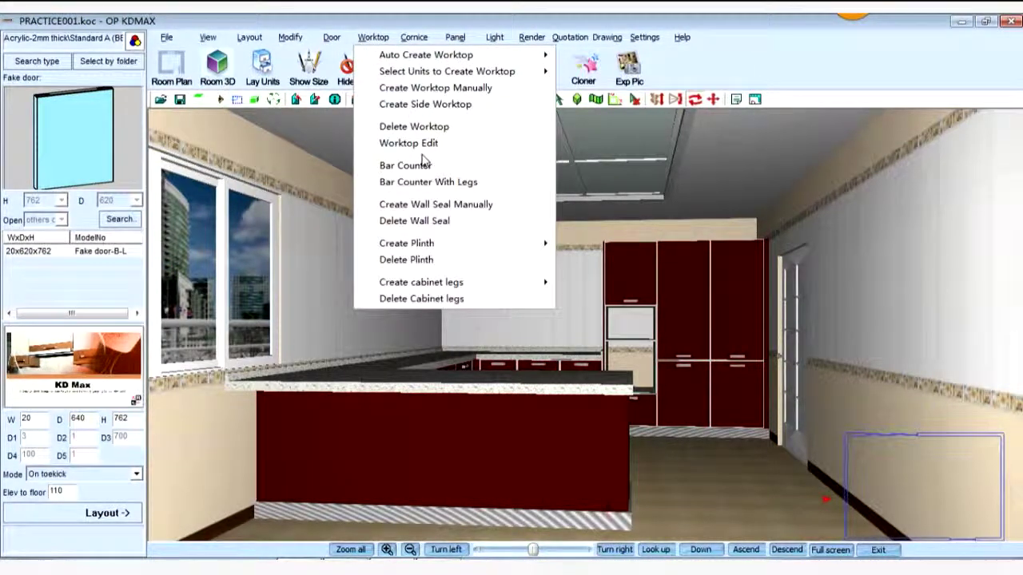
click(417, 261)
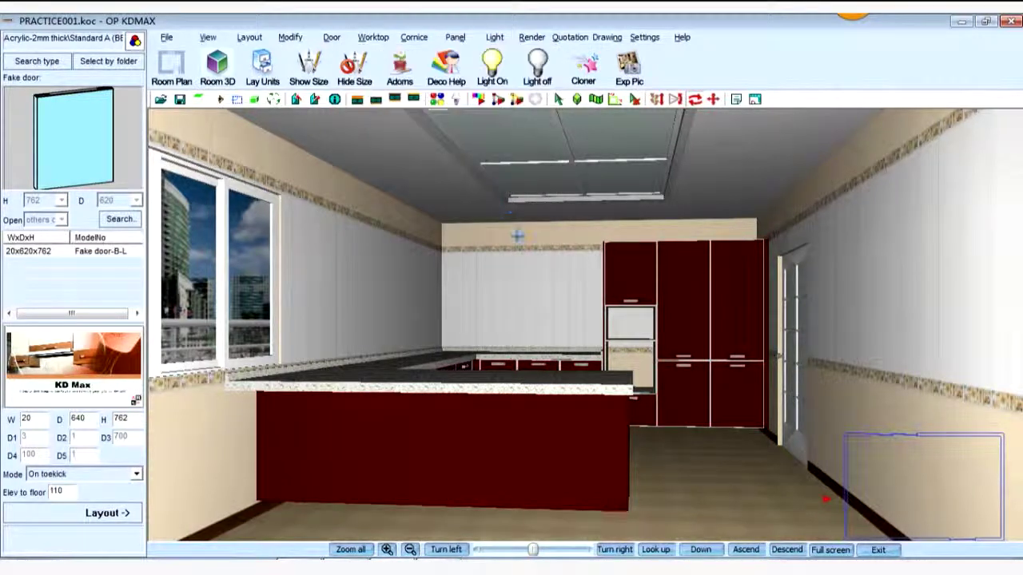
click(373, 38)
mouse_move(456, 246)
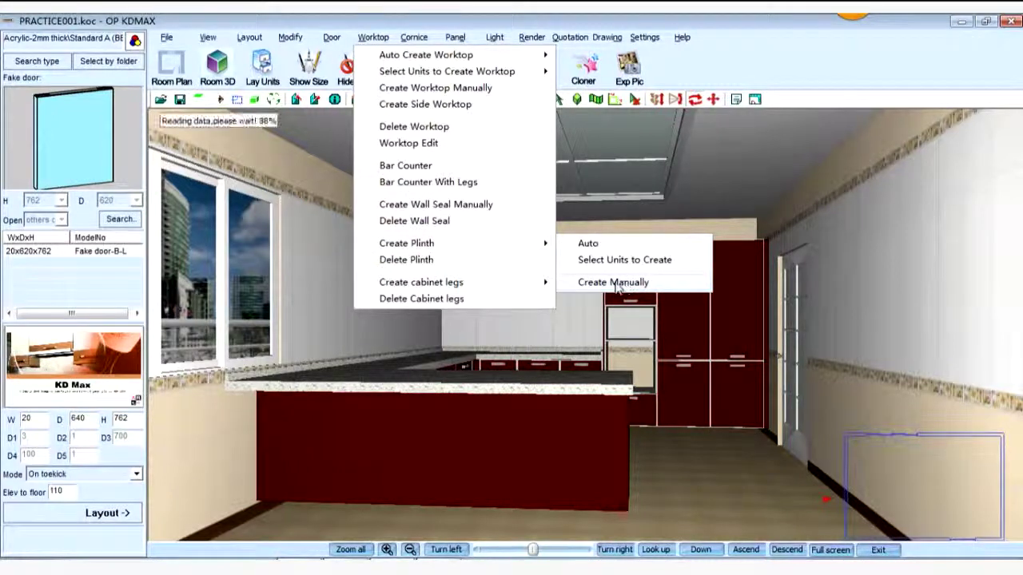
Start a manual plinth at the counter cabinet's corner with point offset X -30, Y 30
click(623, 286)
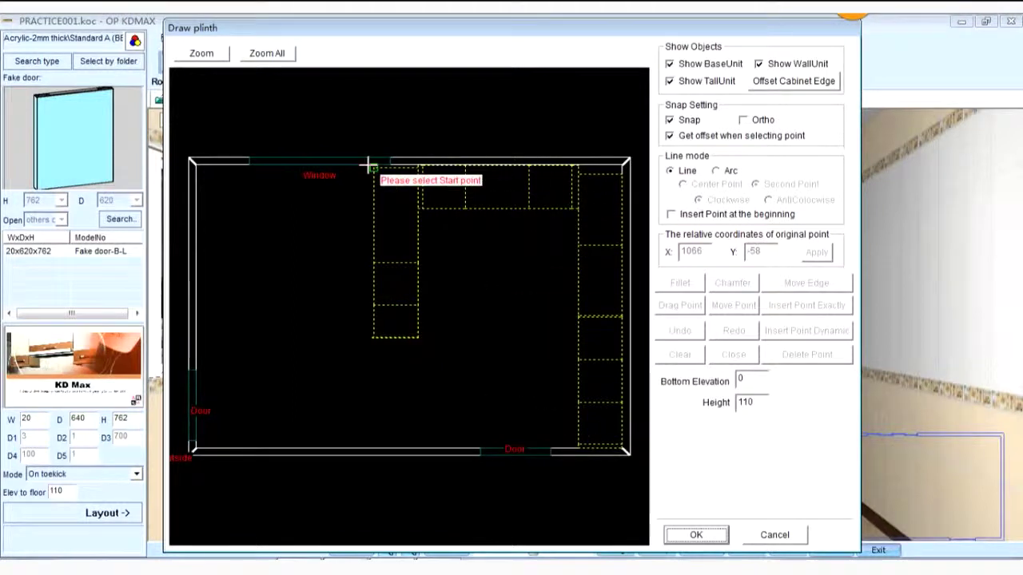
click(209, 58)
click(332, 125)
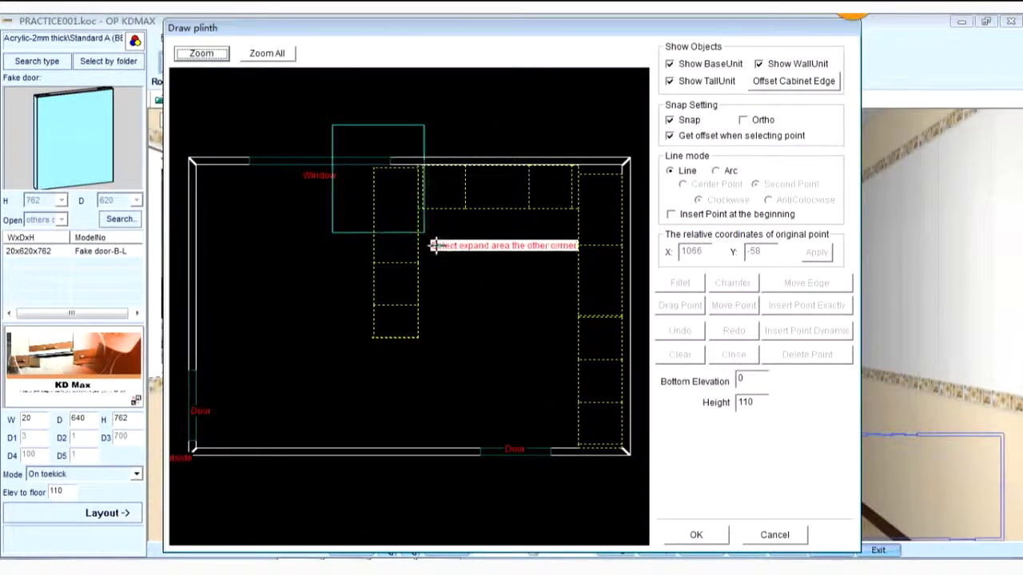
click(446, 256)
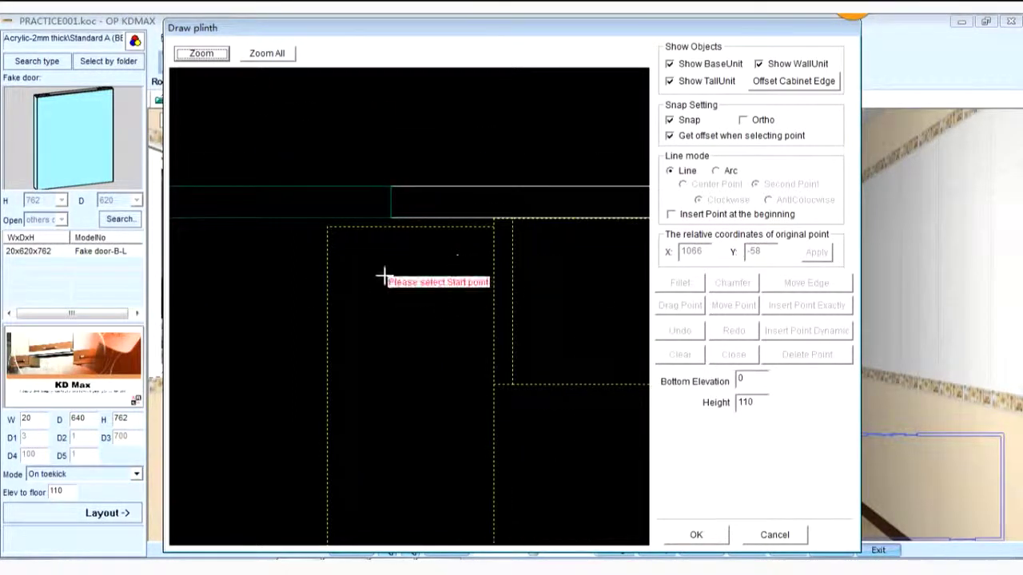
click(328, 229)
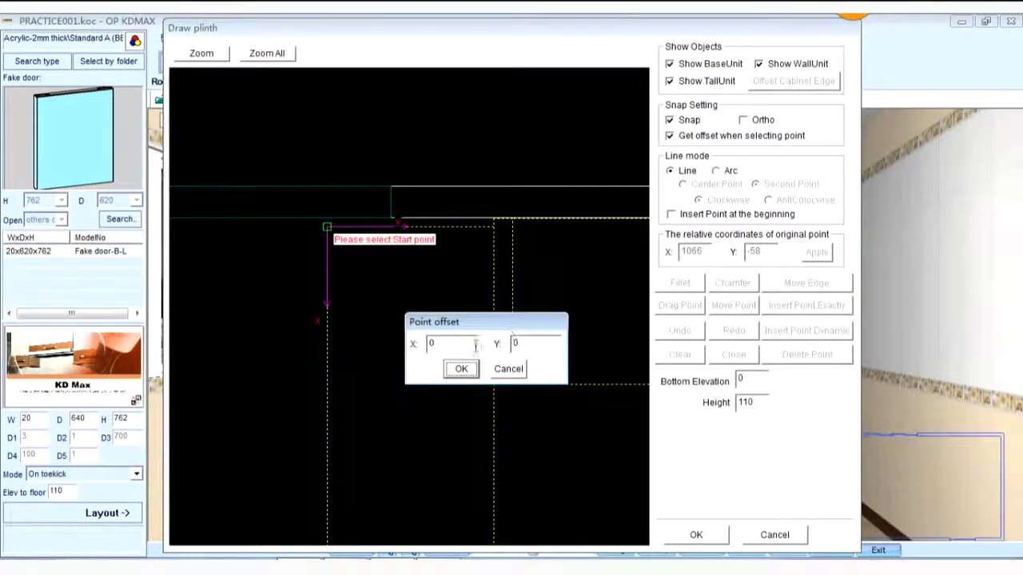
text(-30)
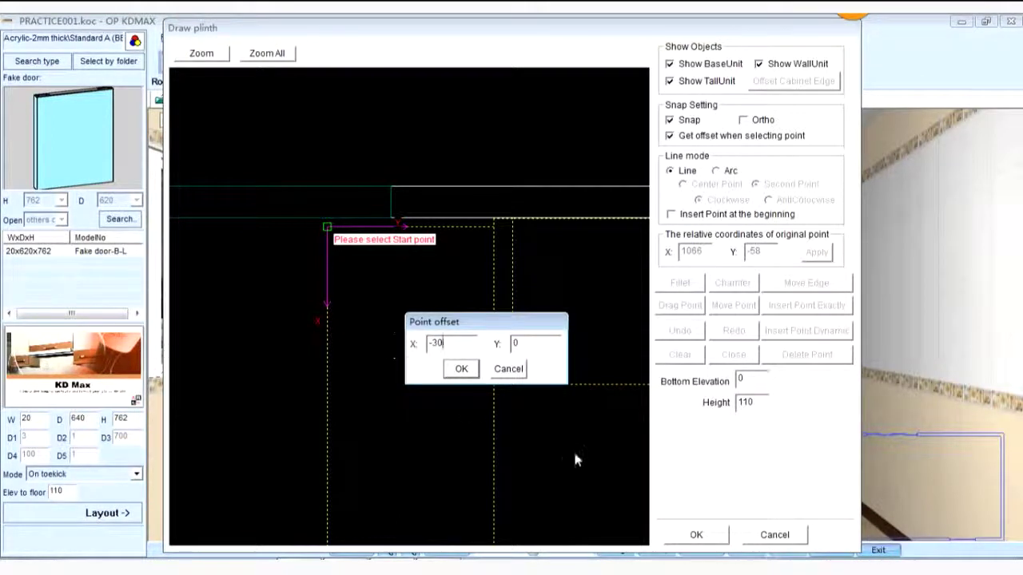
key(Tab)
click(461, 368)
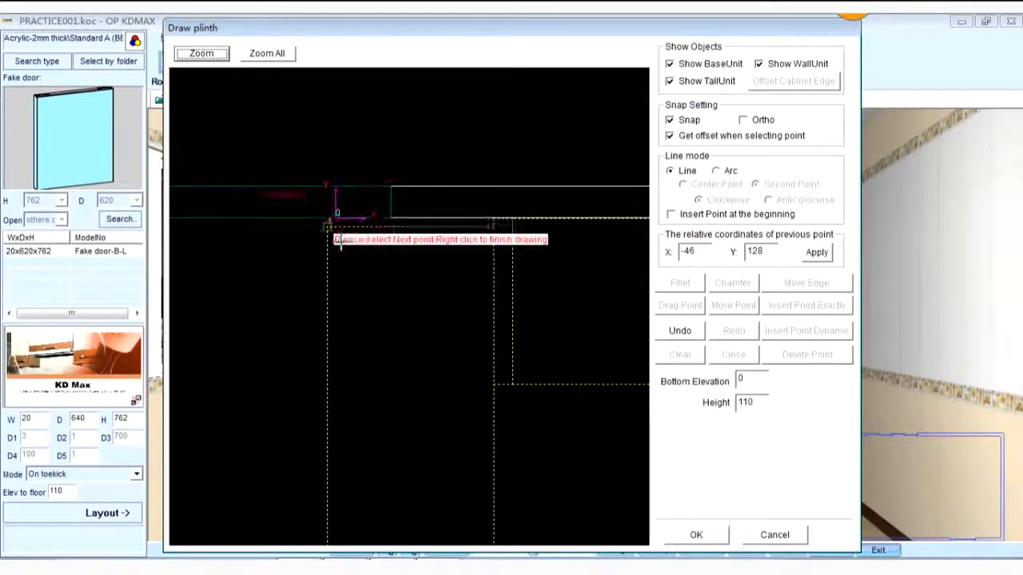
Add plinth points at the cabinets' far-end corners using offset X 0, Y 30
click(264, 52)
click(201, 53)
drag(338, 292, 422, 363)
click(342, 256)
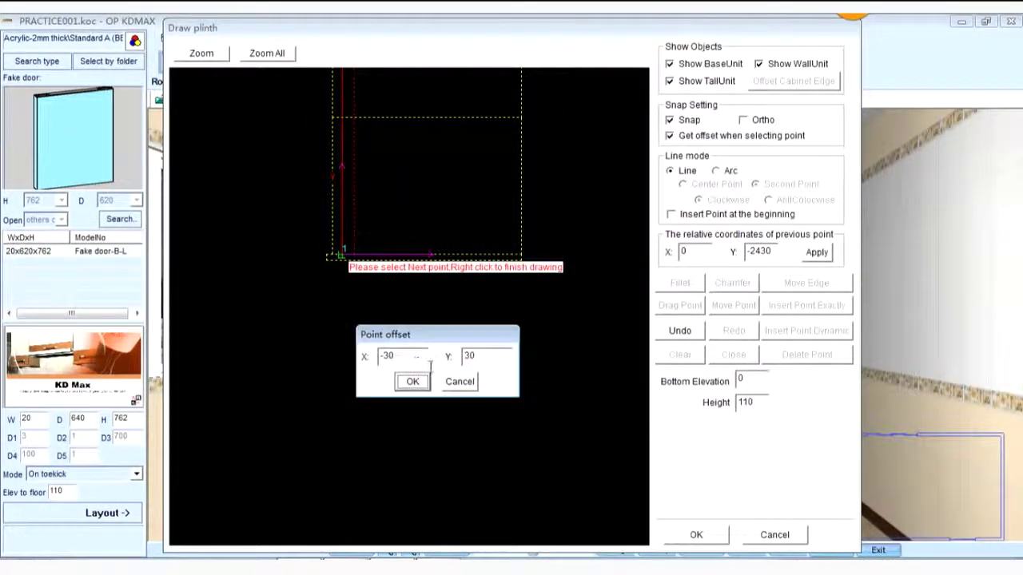
drag(404, 356, 365, 360)
text(0)
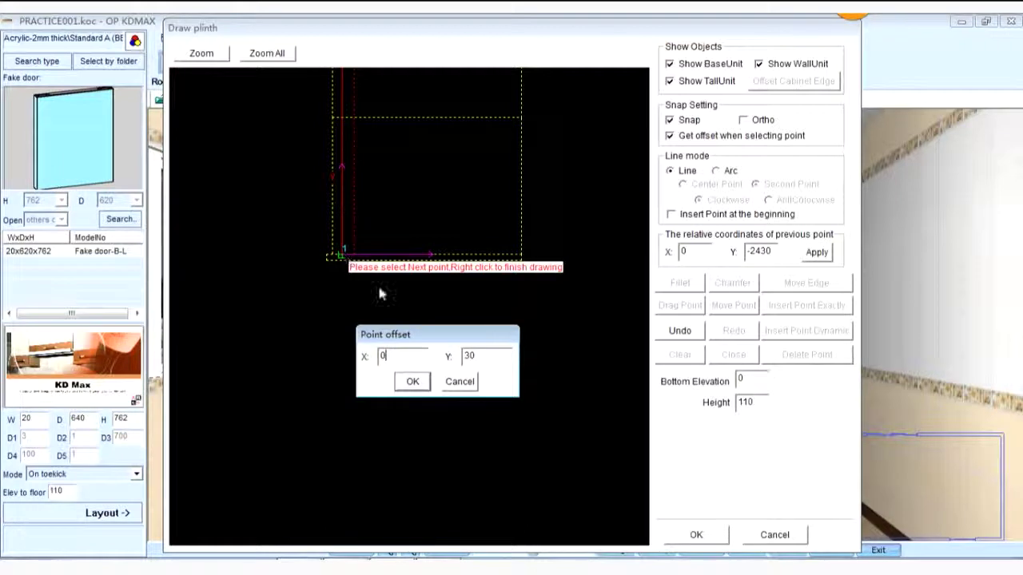
click(412, 383)
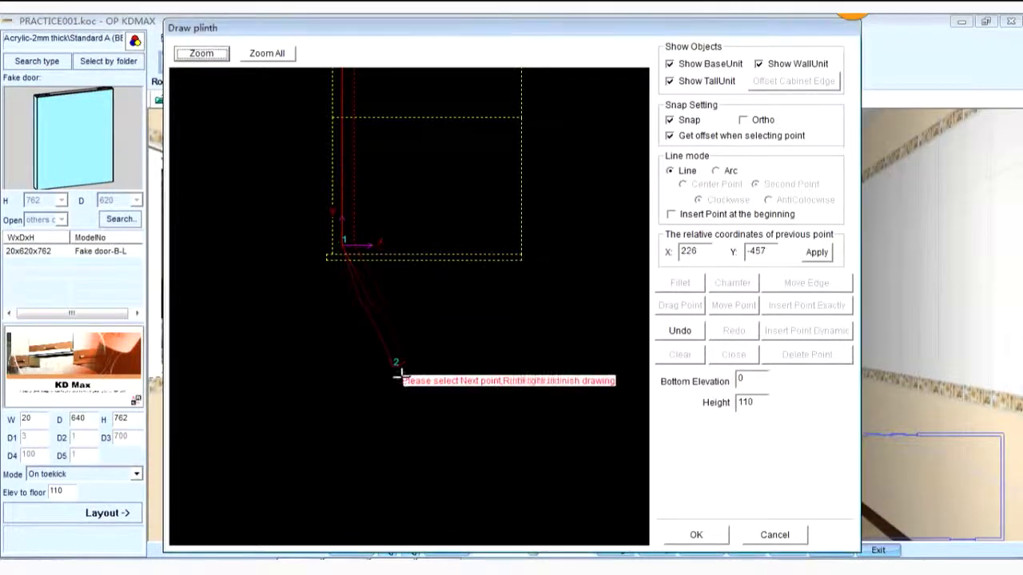
click(530, 246)
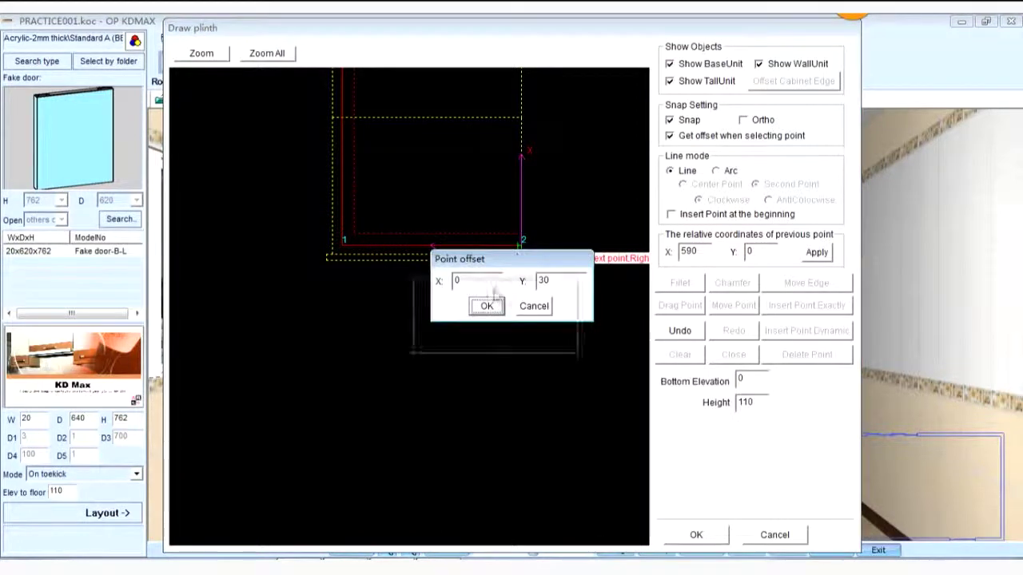
drag(494, 294, 409, 366)
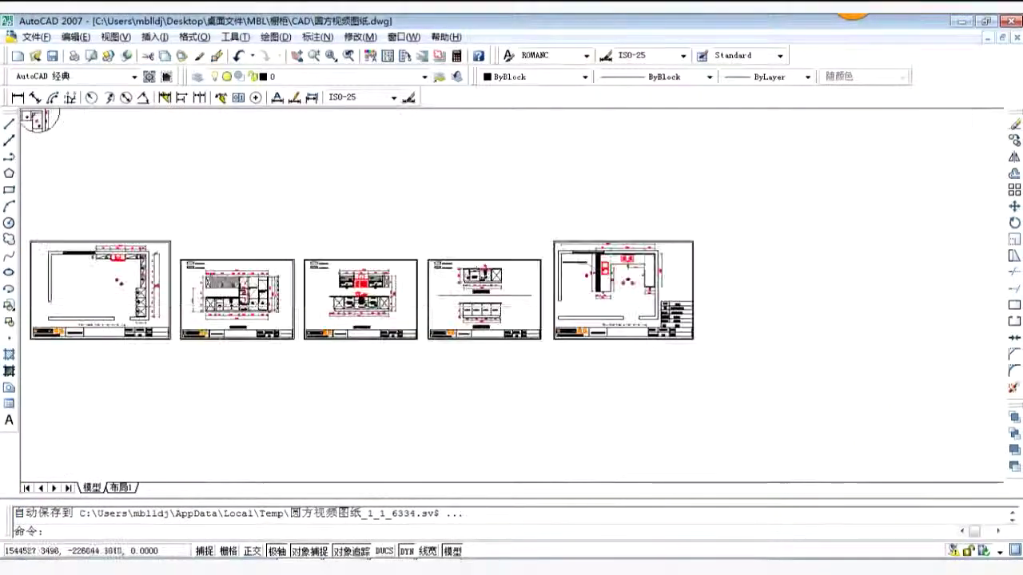
Switch from AutoCAD back to OP KDMAX's Draw plinth editor
scroll(257, 312, up, 10)
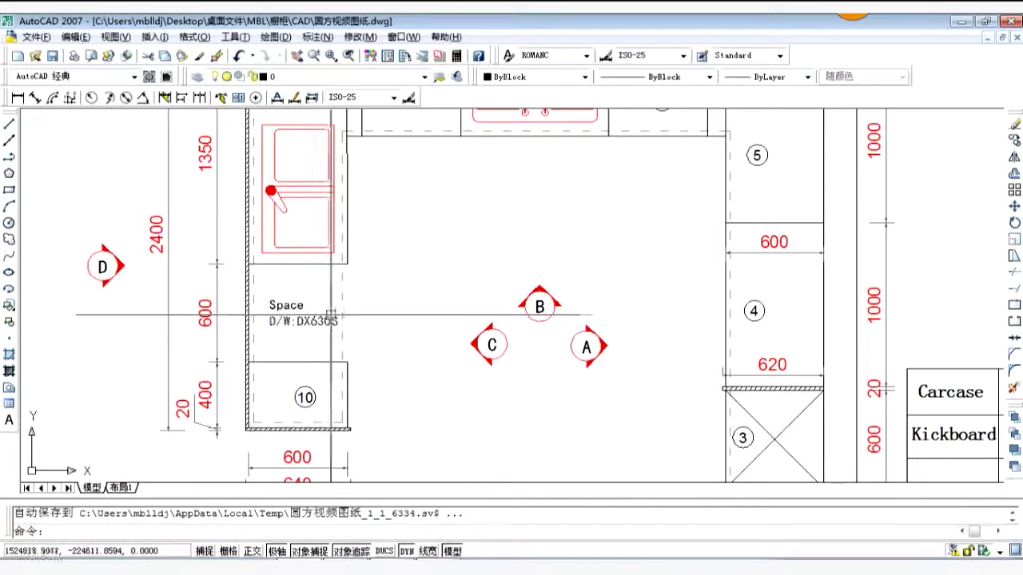
key(alt+Tab)
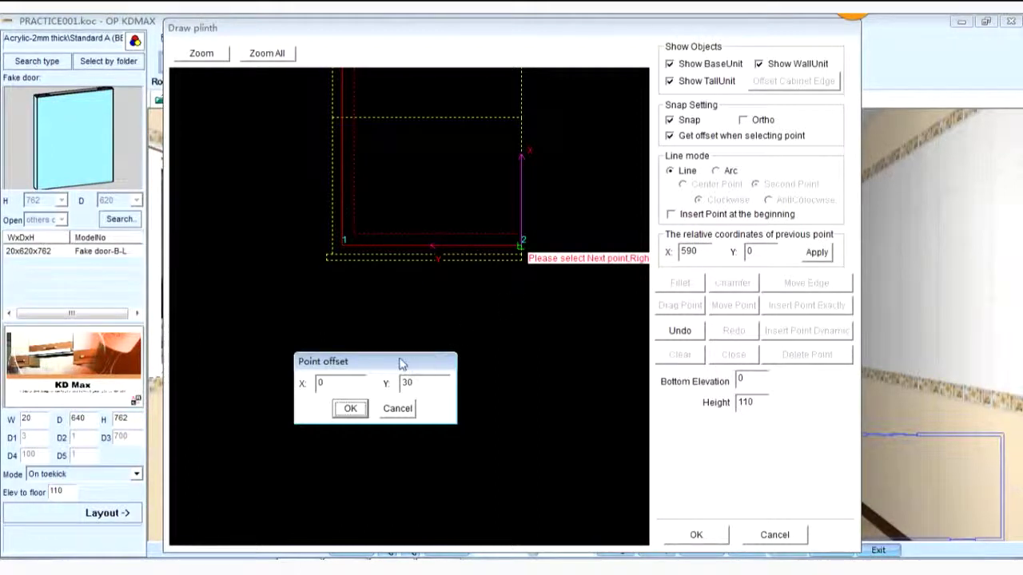
Confirm the X 0, Y 30 plinth point and pick the next cabinet corner
drag(401, 364, 411, 336)
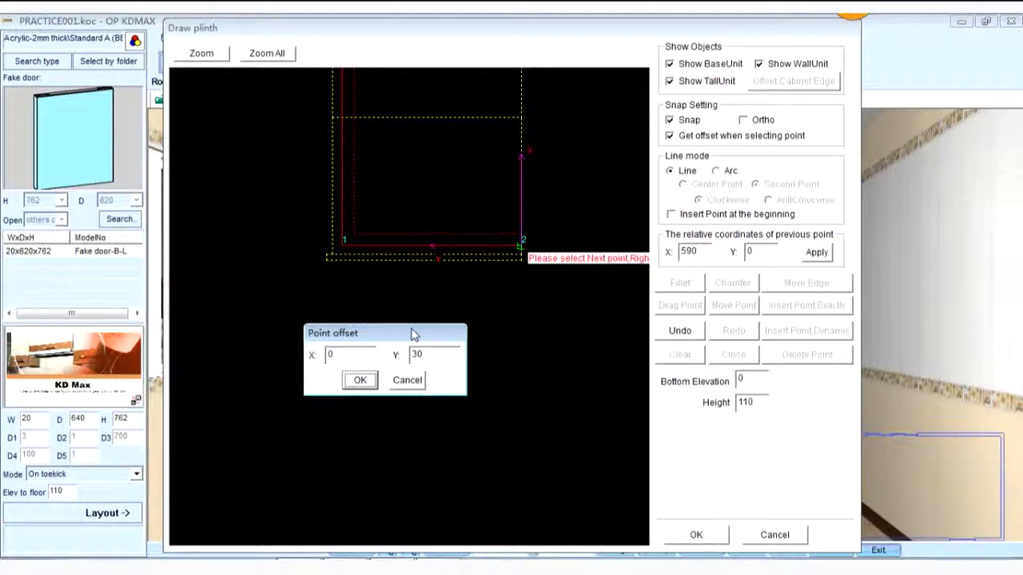
drag(430, 339, 465, 329)
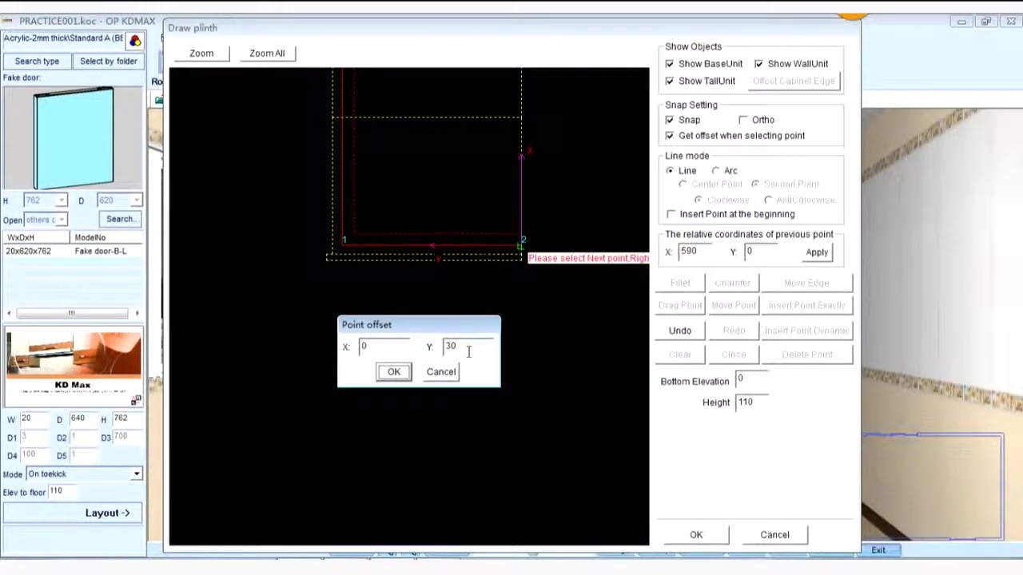
click(394, 372)
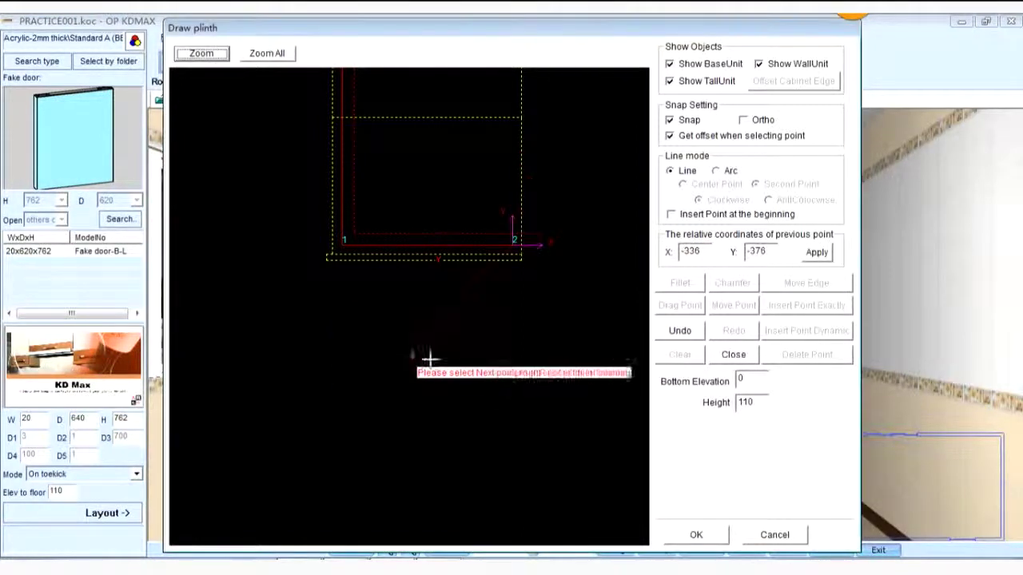
click(267, 52)
click(201, 53)
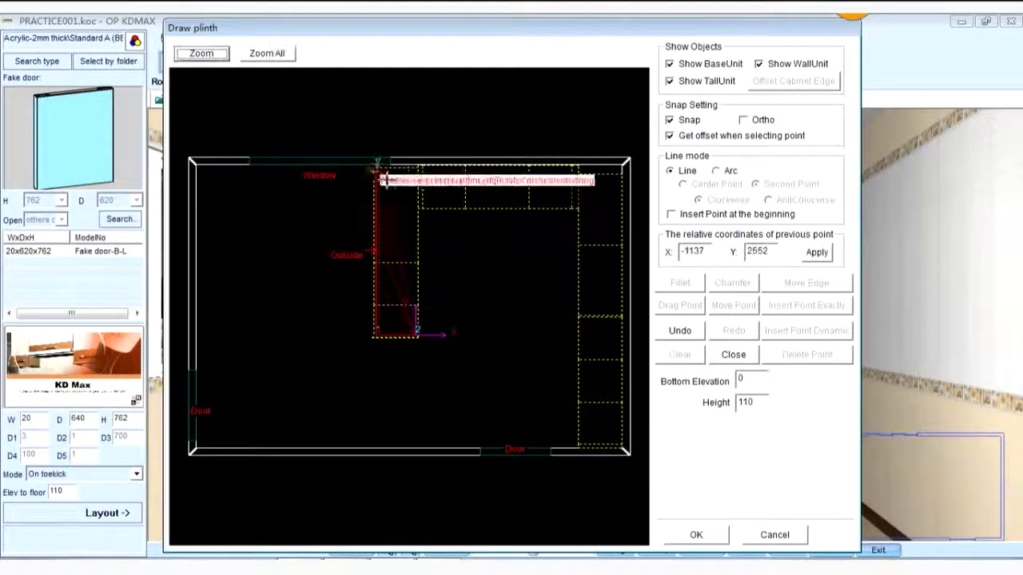
click(396, 291)
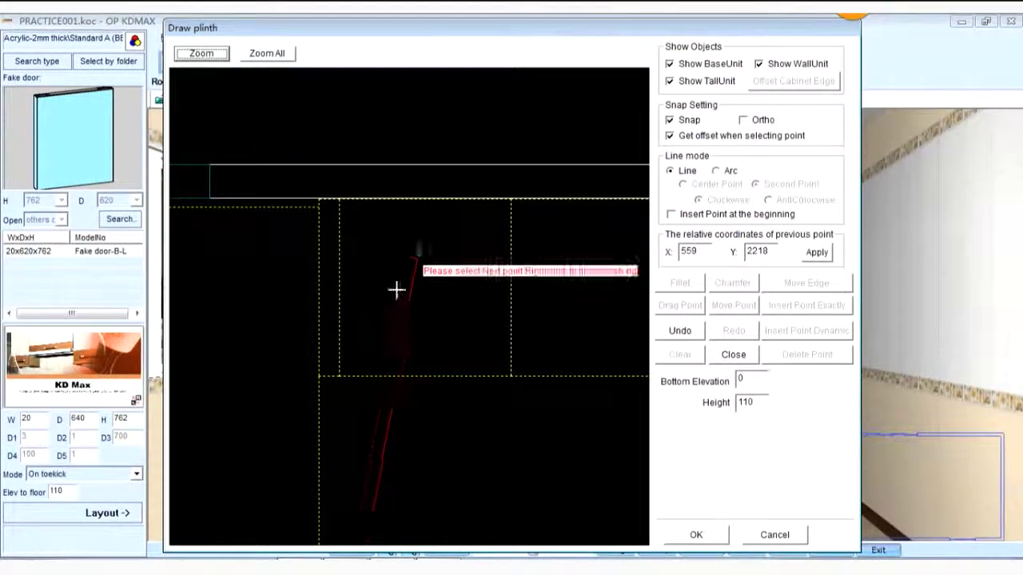
click(318, 375)
drag(502, 270, 547, 418)
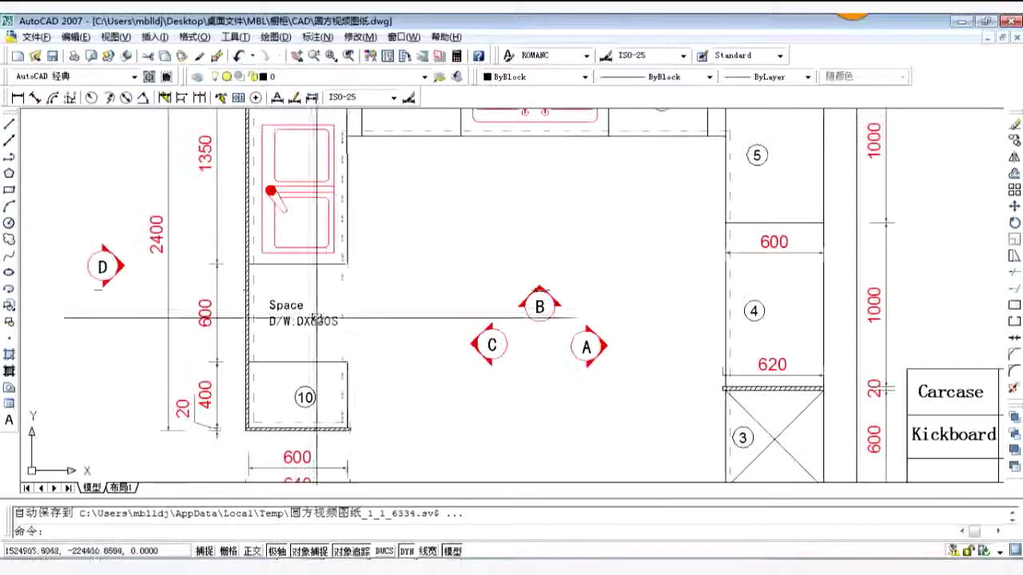
Check the top dimensions in the AutoCAD plan, then return to OP KDMAX
scroll(434, 194, down, 5)
scroll(360, 277, up, 5)
scroll(360, 277, up, 2)
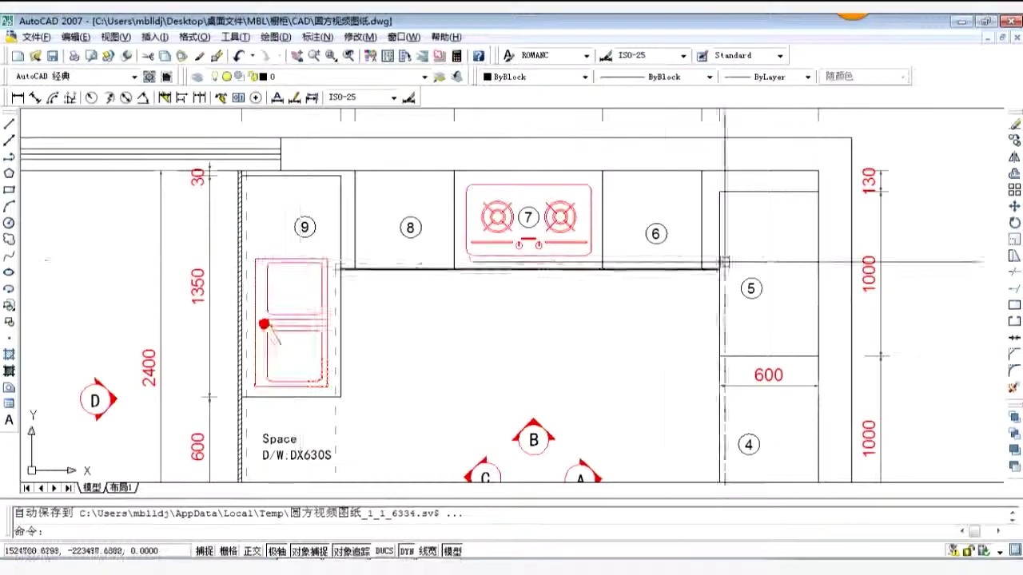
middle_drag(766, 261, 750, 278)
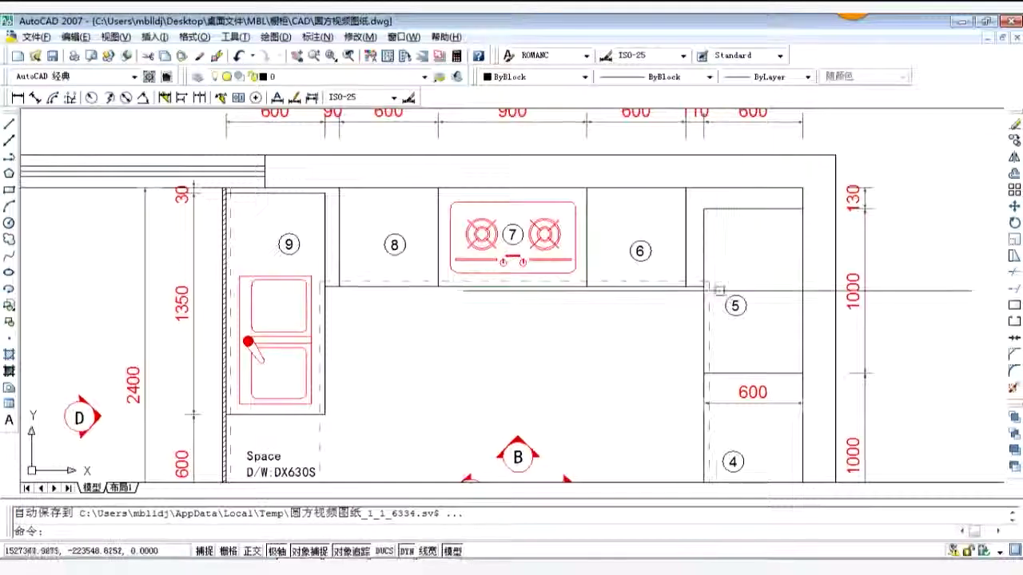
key(alt+Tab)
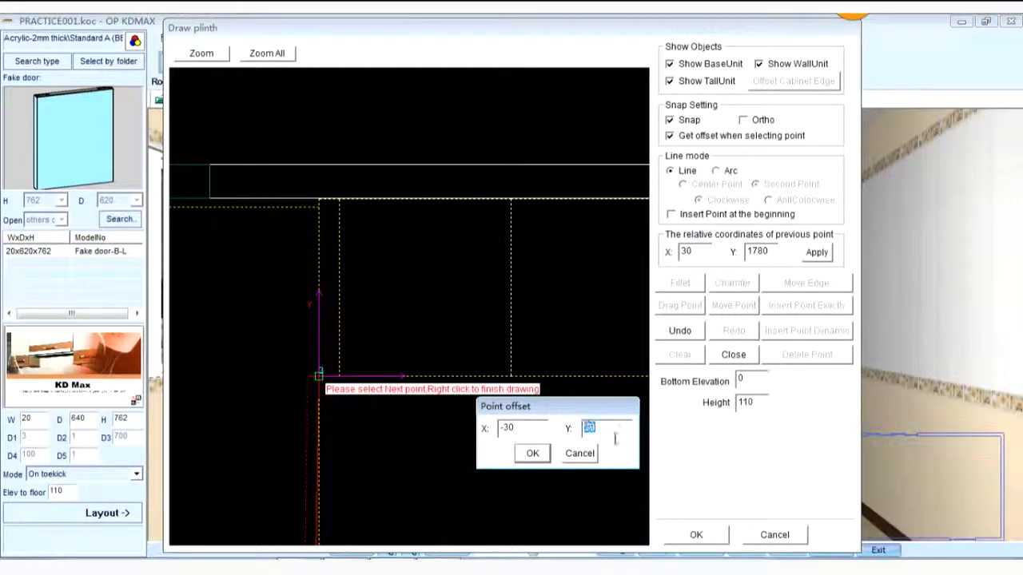
Place plinth points with offsets X -30, Y 50 and X 50, Y -50
text(0)
click(530, 452)
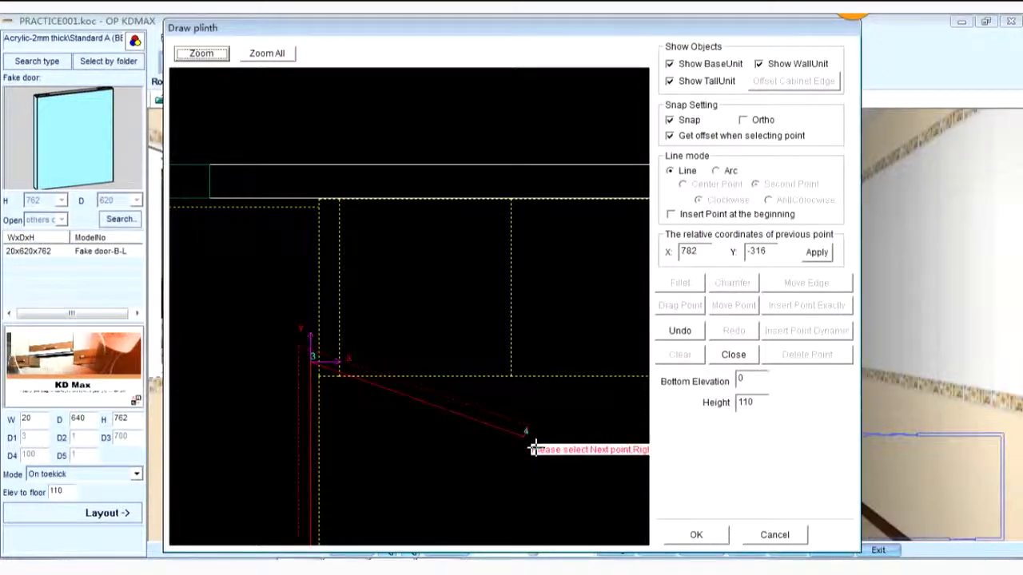
click(276, 53)
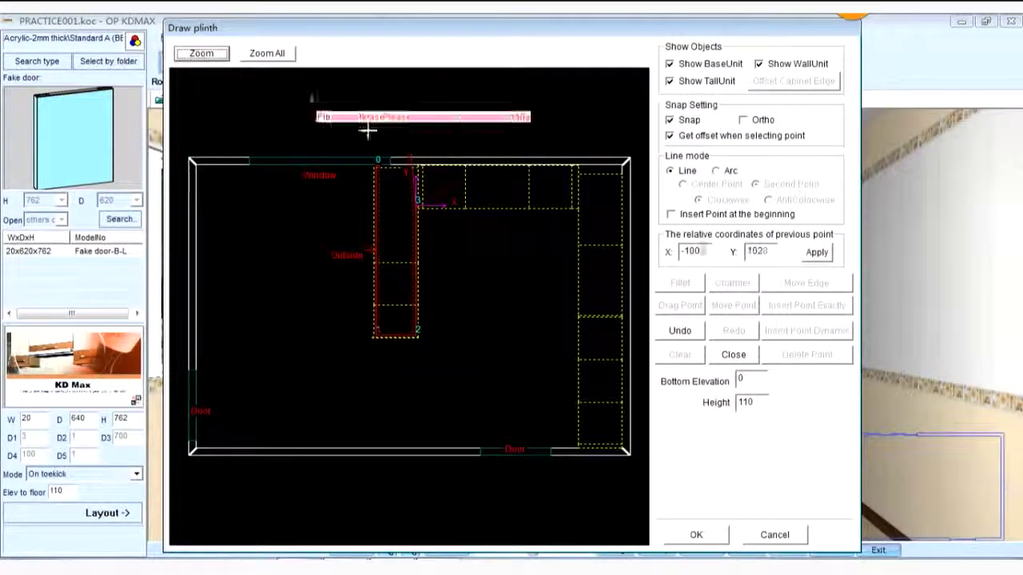
scroll(621, 276, up, 2)
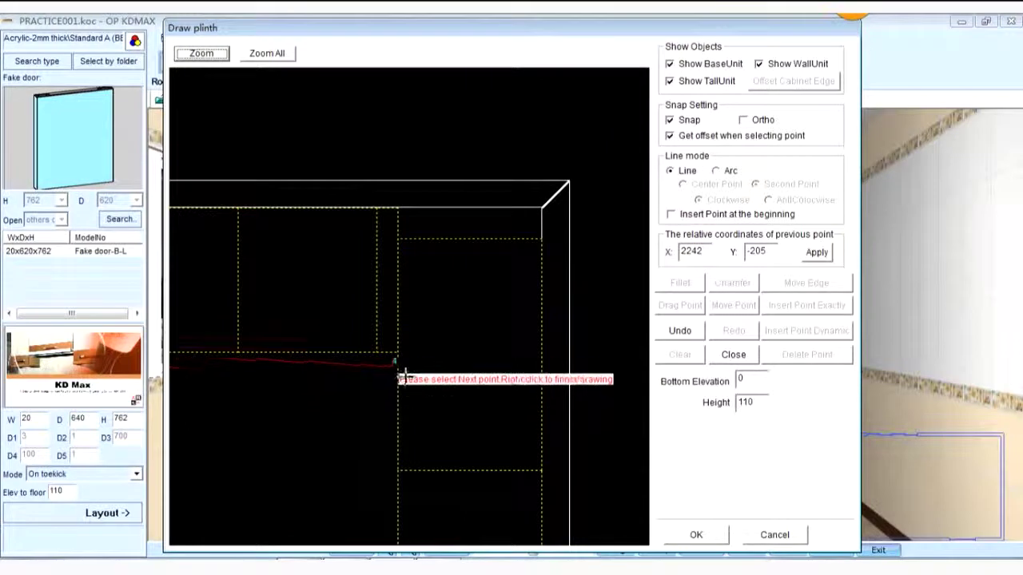
click(398, 351)
drag(512, 261, 609, 239)
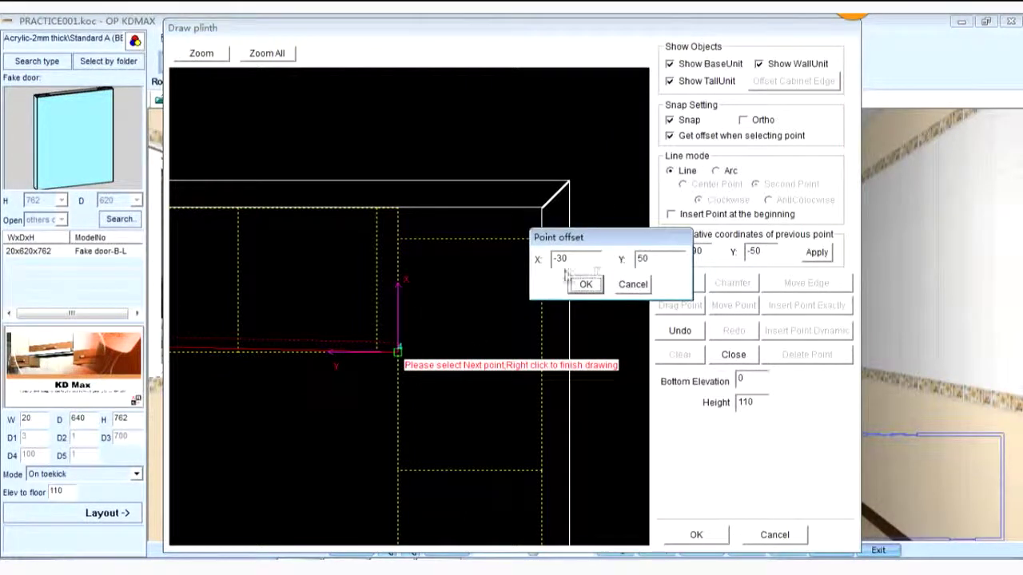
text(50)
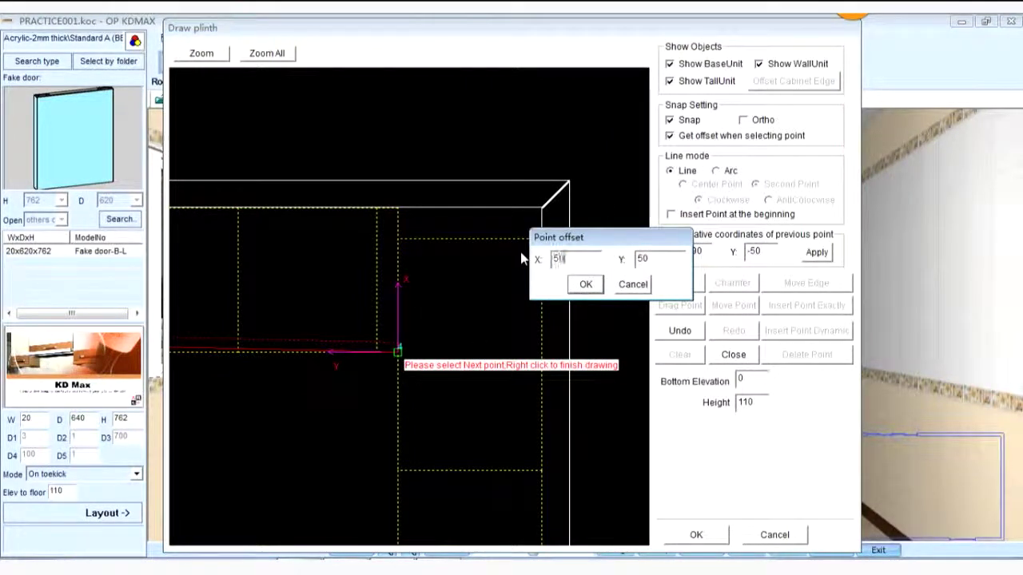
key(Tab)
text(-50)
click(586, 286)
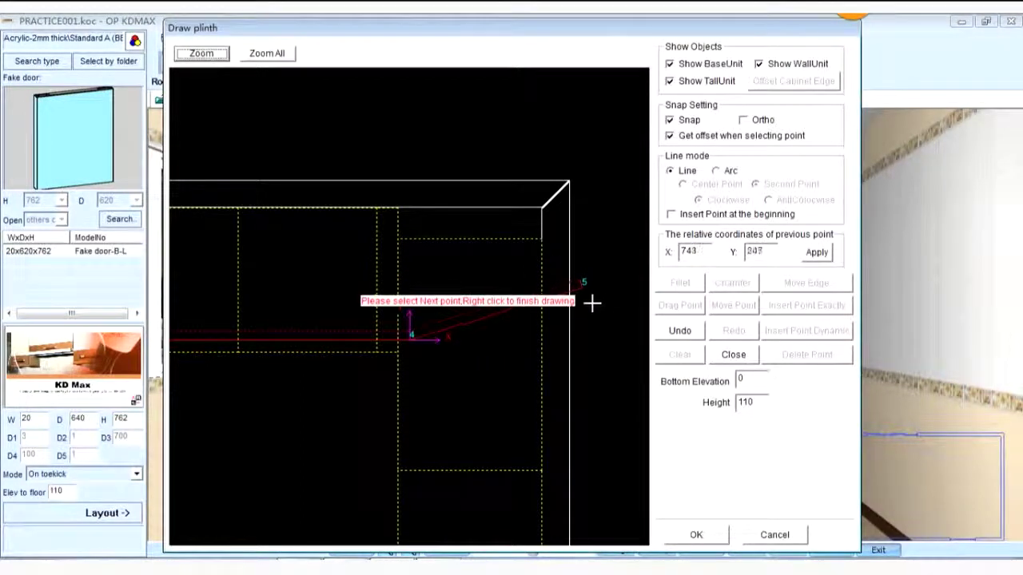
Add the bottom-right corner point with a 0, 0 offset and finish the plinth outline
click(254, 59)
click(202, 53)
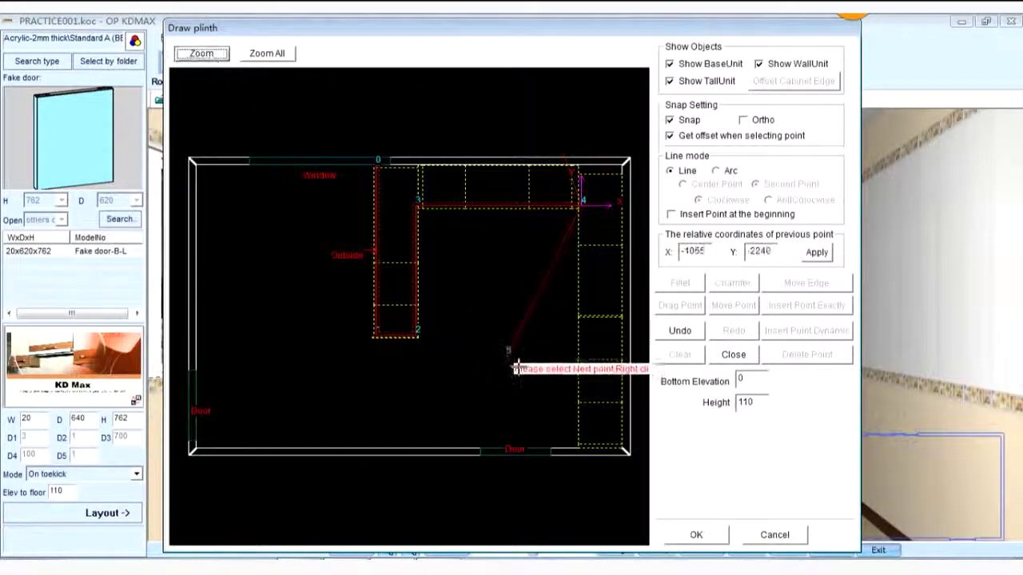
click(507, 418)
click(645, 530)
click(396, 349)
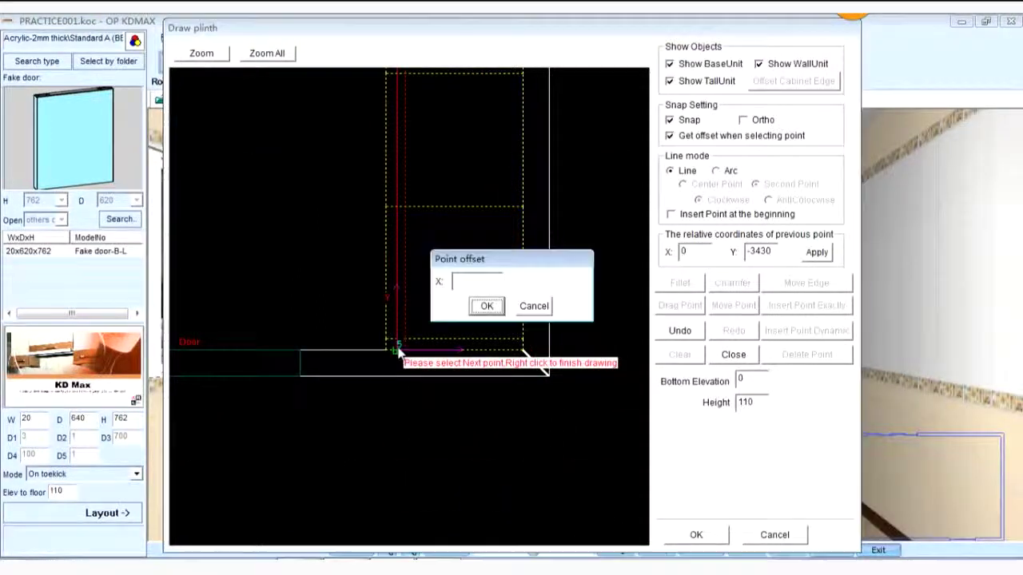
double_click(475, 286)
text(0)
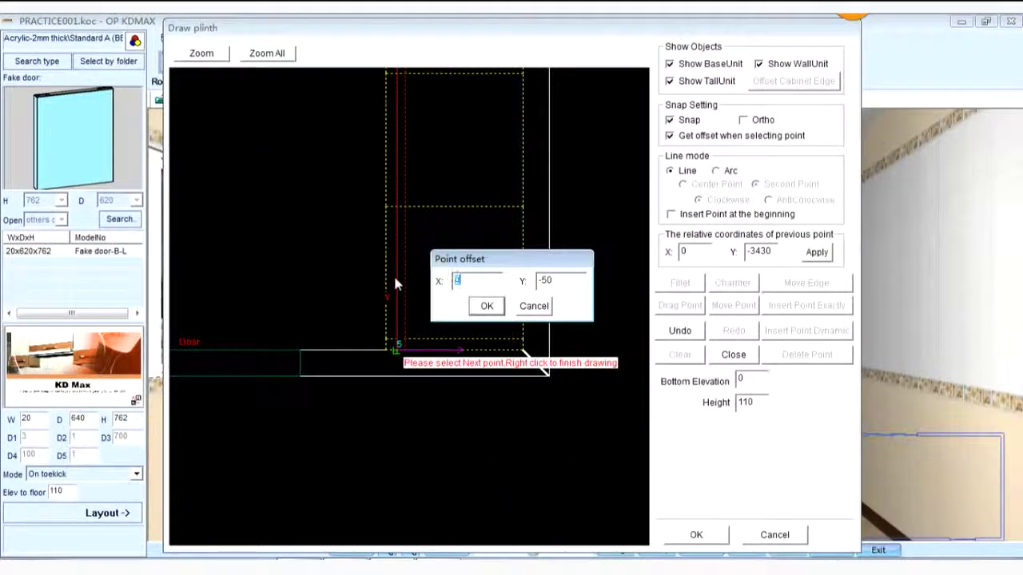
key(Tab)
text(0)
click(485, 308)
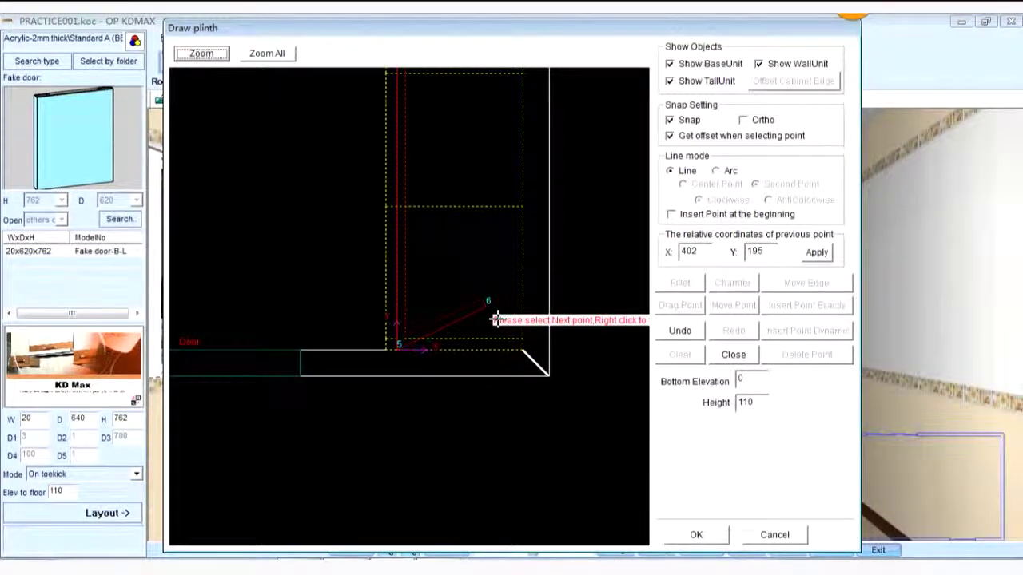
right_click(497, 318)
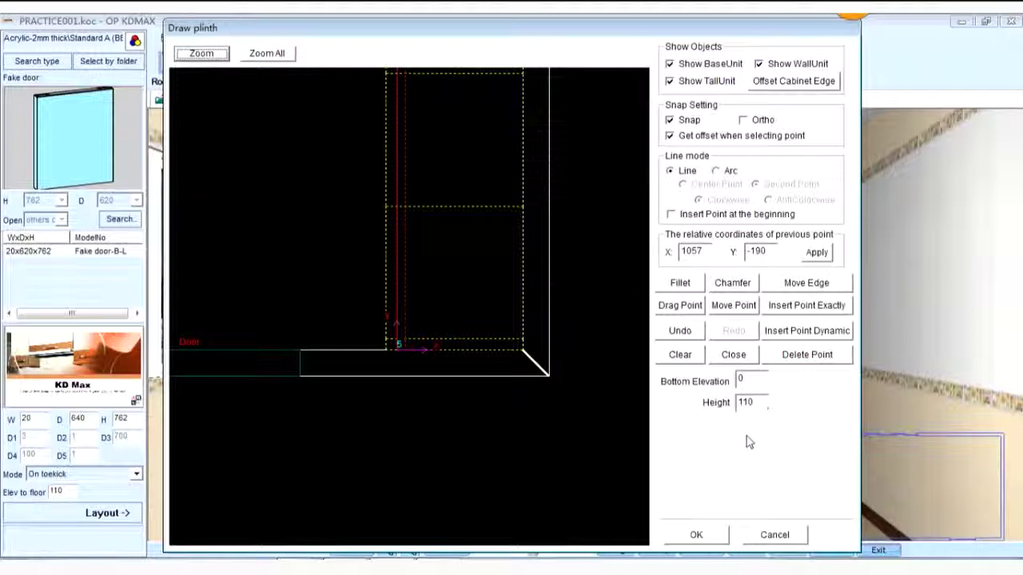
Apply the drawn plinth and orbit the 3D kitchen to inspect it under the maroon island
click(697, 537)
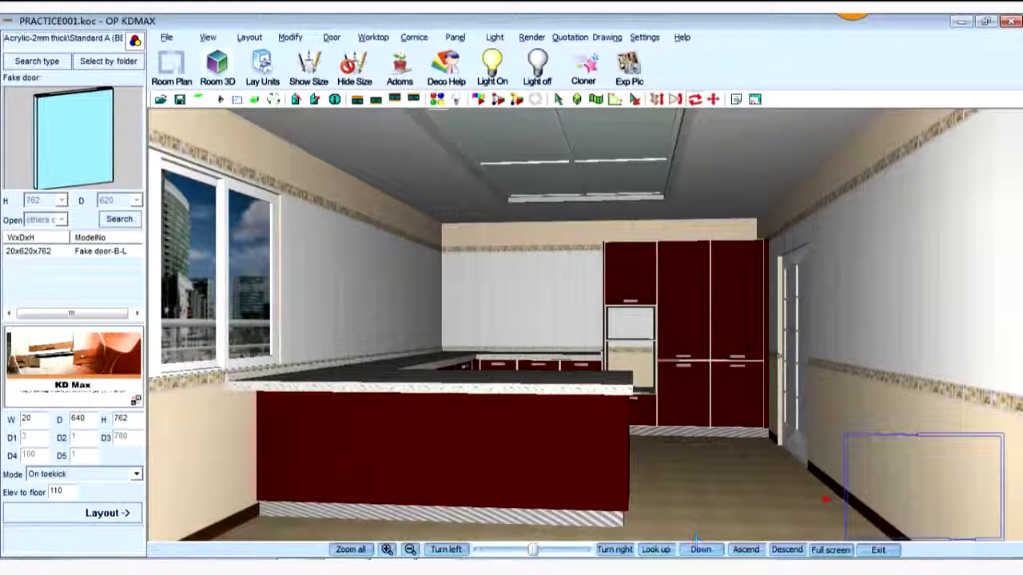
drag(674, 323, 651, 344)
drag(714, 424, 727, 463)
drag(871, 456, 708, 450)
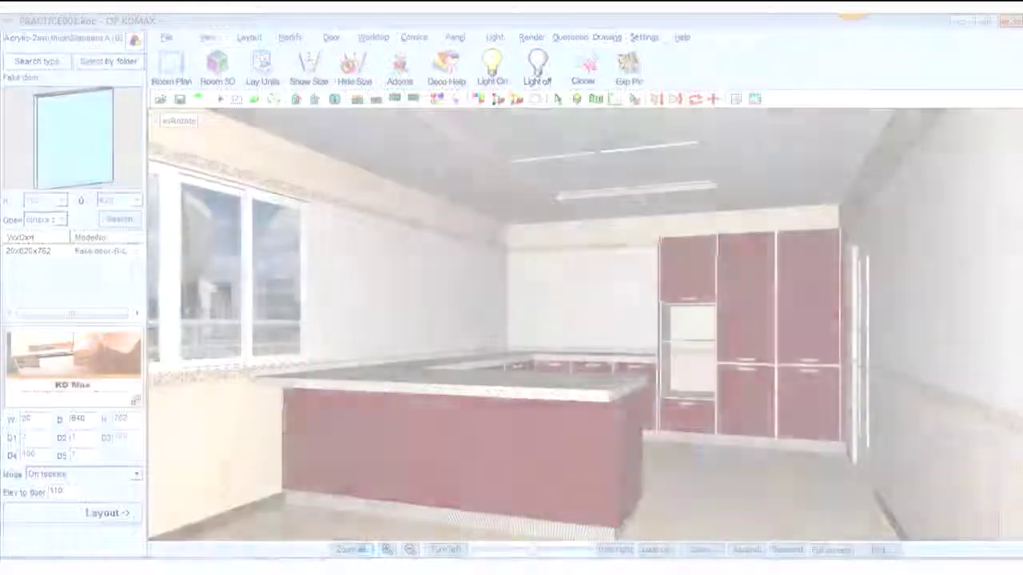